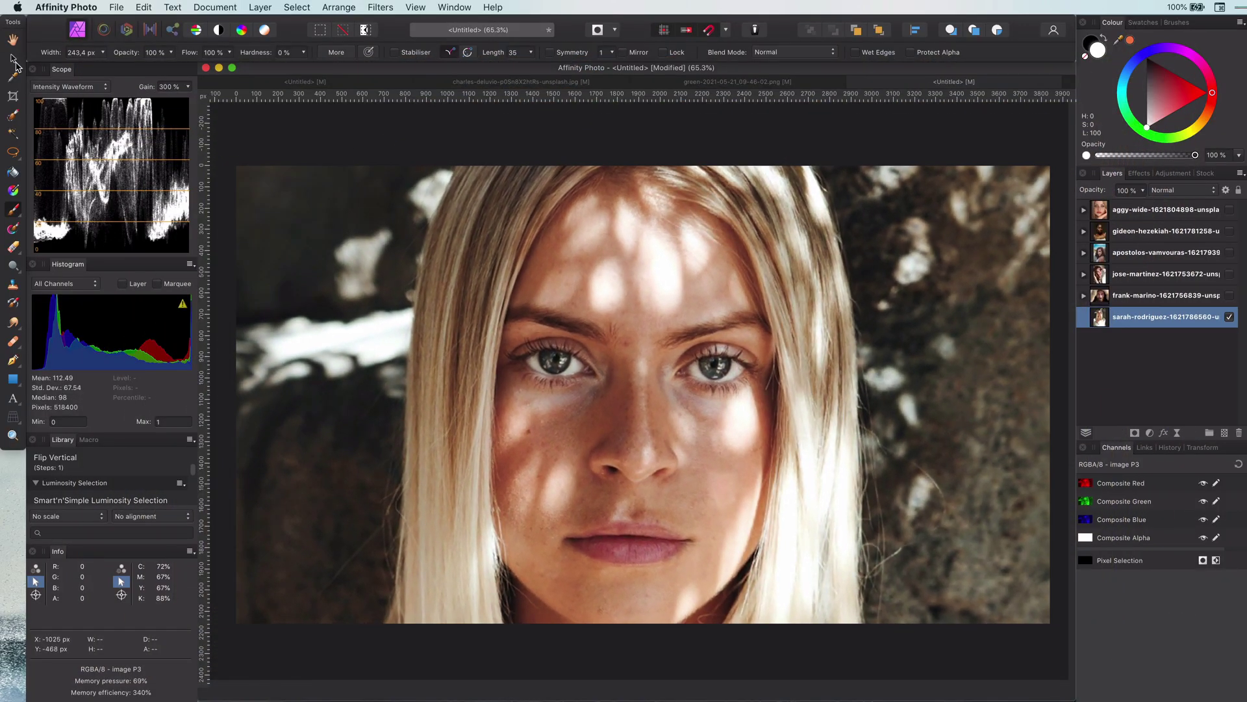
# - Select the only visible portrait layer with the Move tool and duplicate it
pyautogui.click(14, 62)
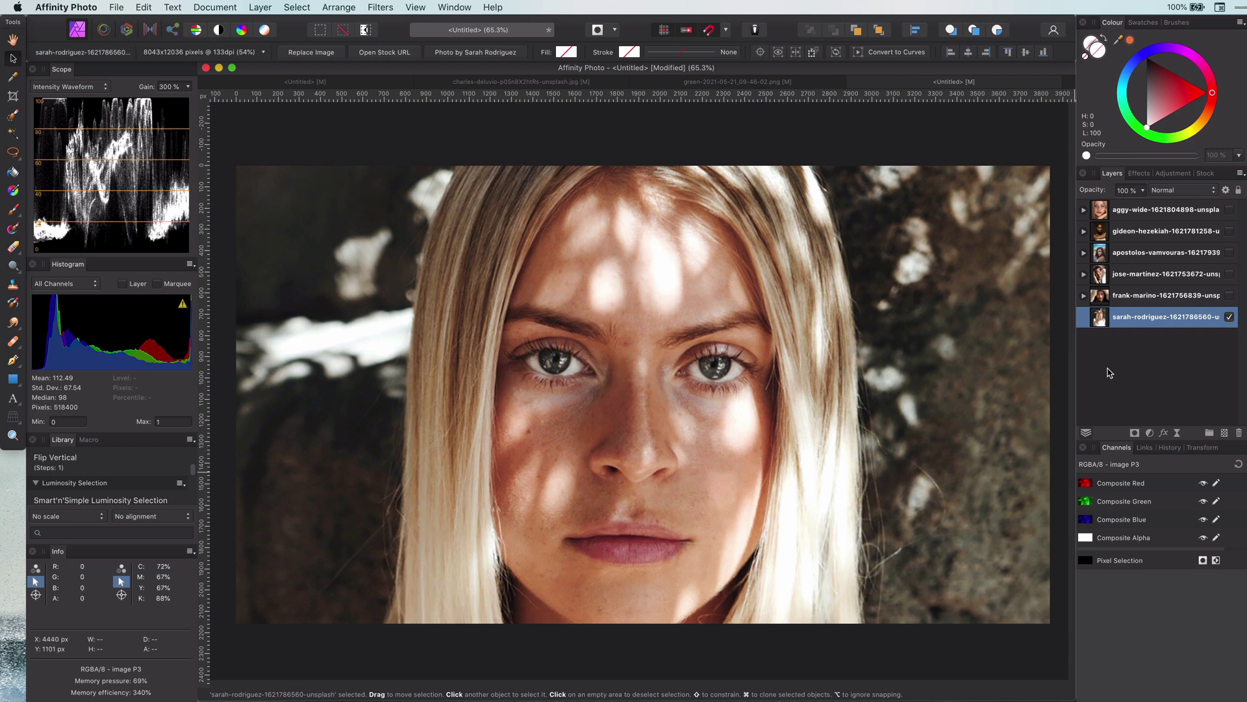
pyautogui.click(1101, 323)
pyautogui.press('super+j')
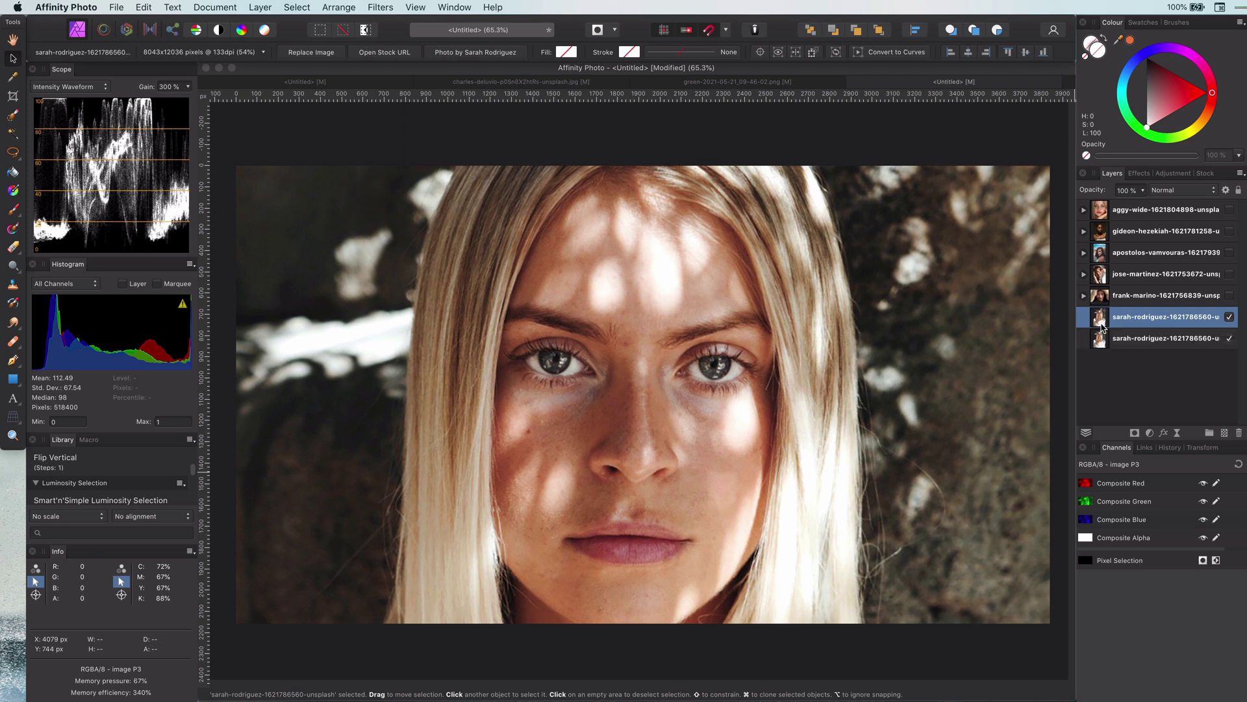
# - Add a Black & White adjustment with its default values and nest it inside the duplicated portrait layer
pyautogui.click(1150, 432)
pyautogui.click(1176, 492)
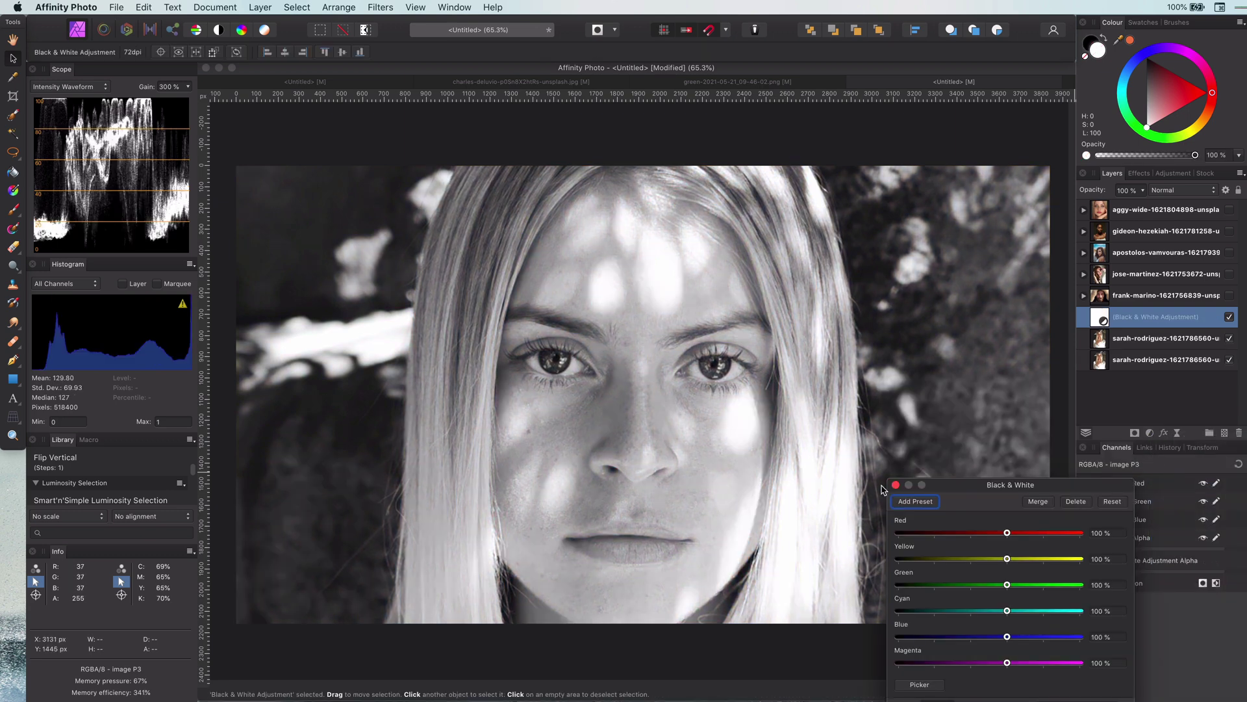
pyautogui.click(896, 485)
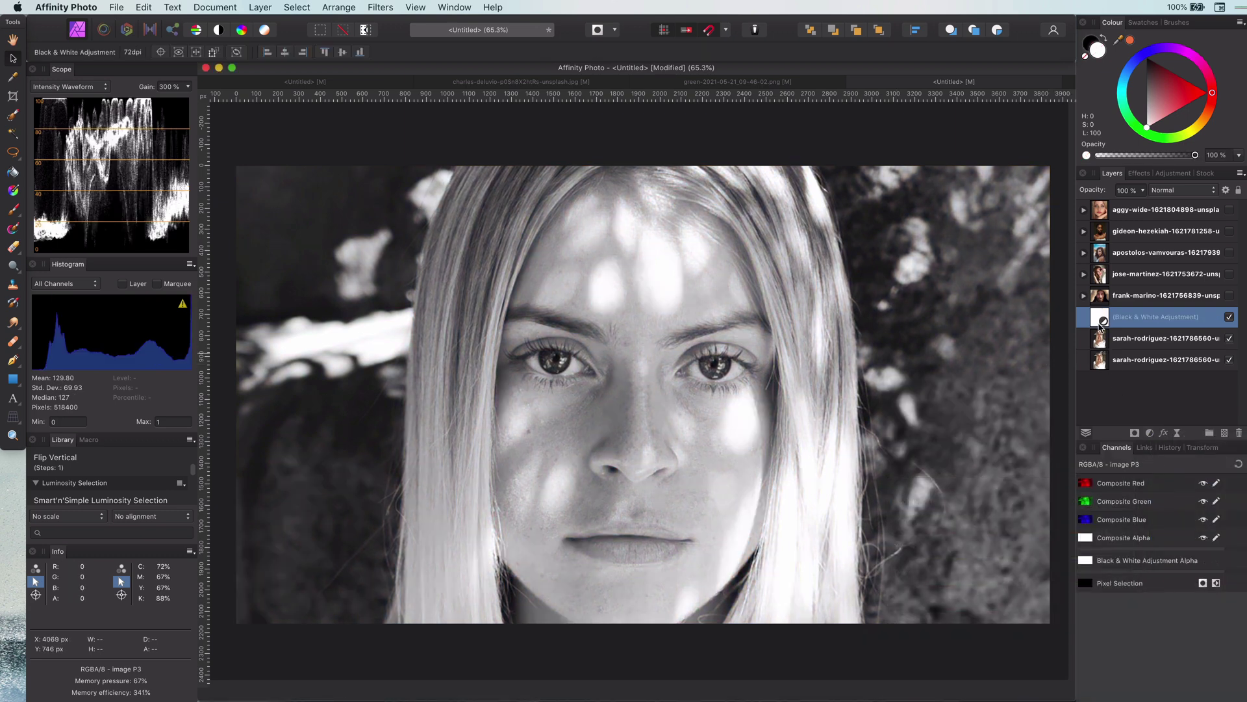
pyautogui.moveTo(1101, 328); pyautogui.dragTo(1146, 345)
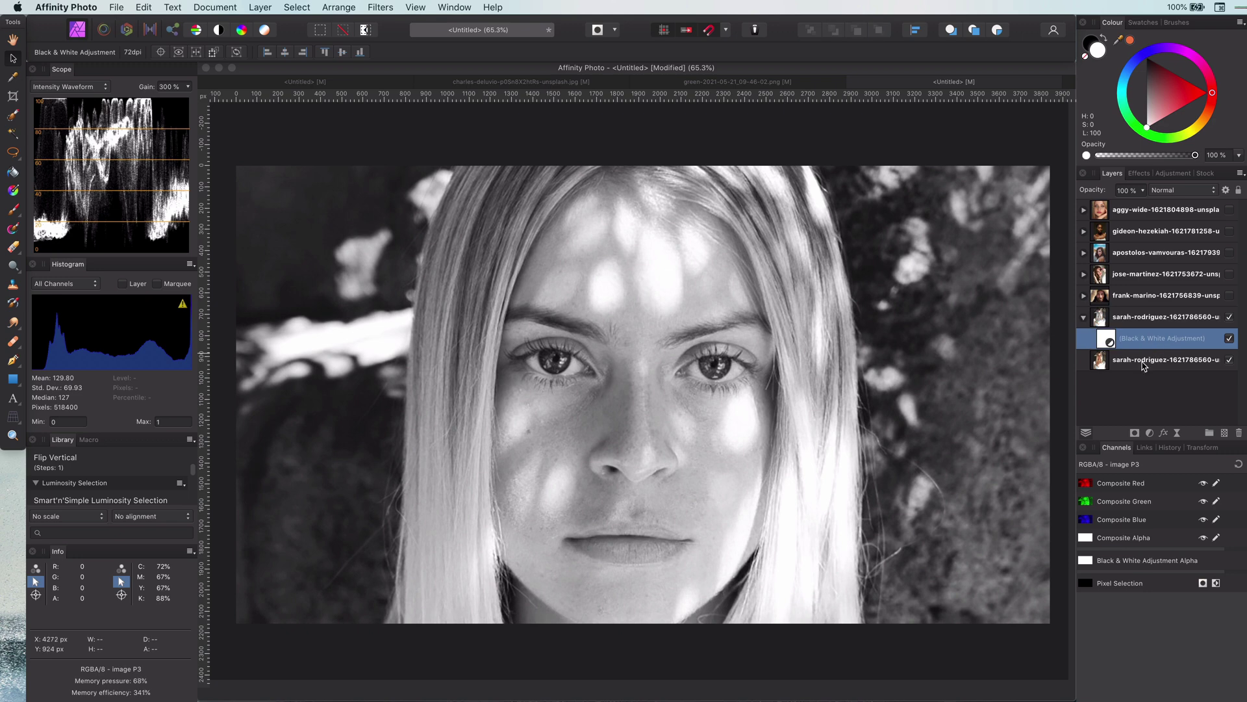
# - Add a nested Curves adjustment above Black & White and flatten it by setting both end points to an output of about 0.5
pyautogui.click(1150, 433)
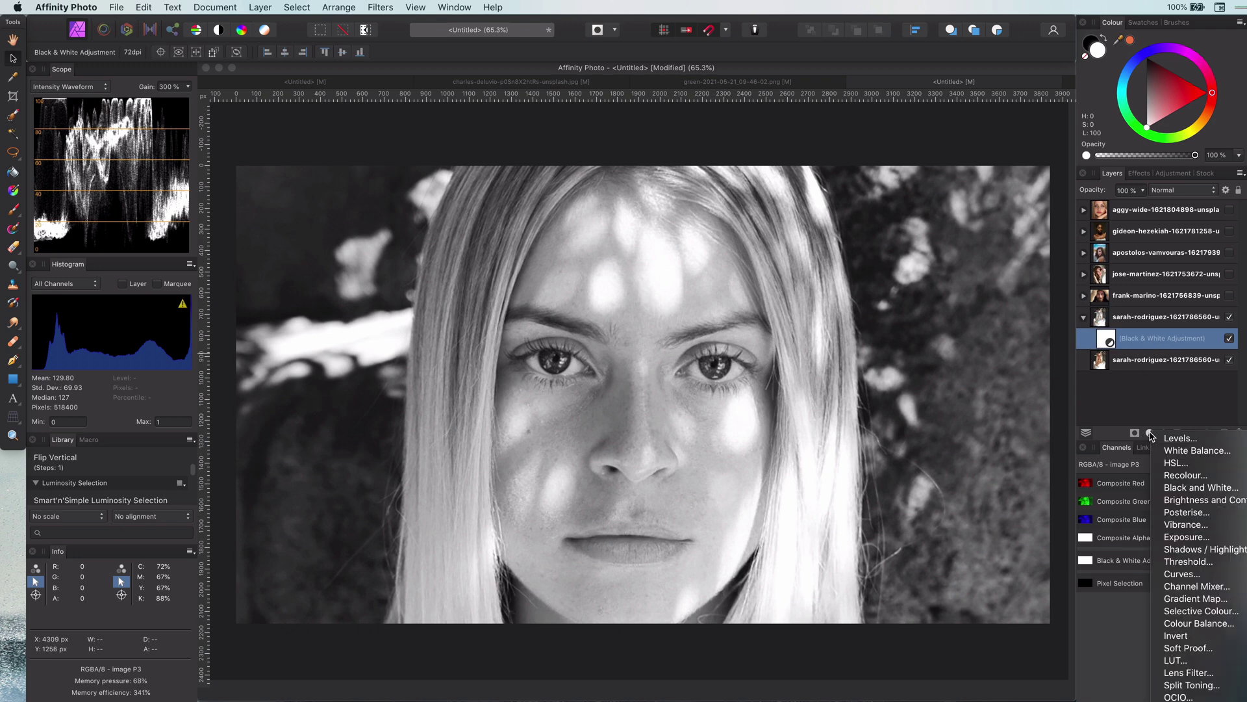
pyautogui.click(1198, 573)
pyautogui.moveTo(898, 651); pyautogui.dragTo(897, 538)
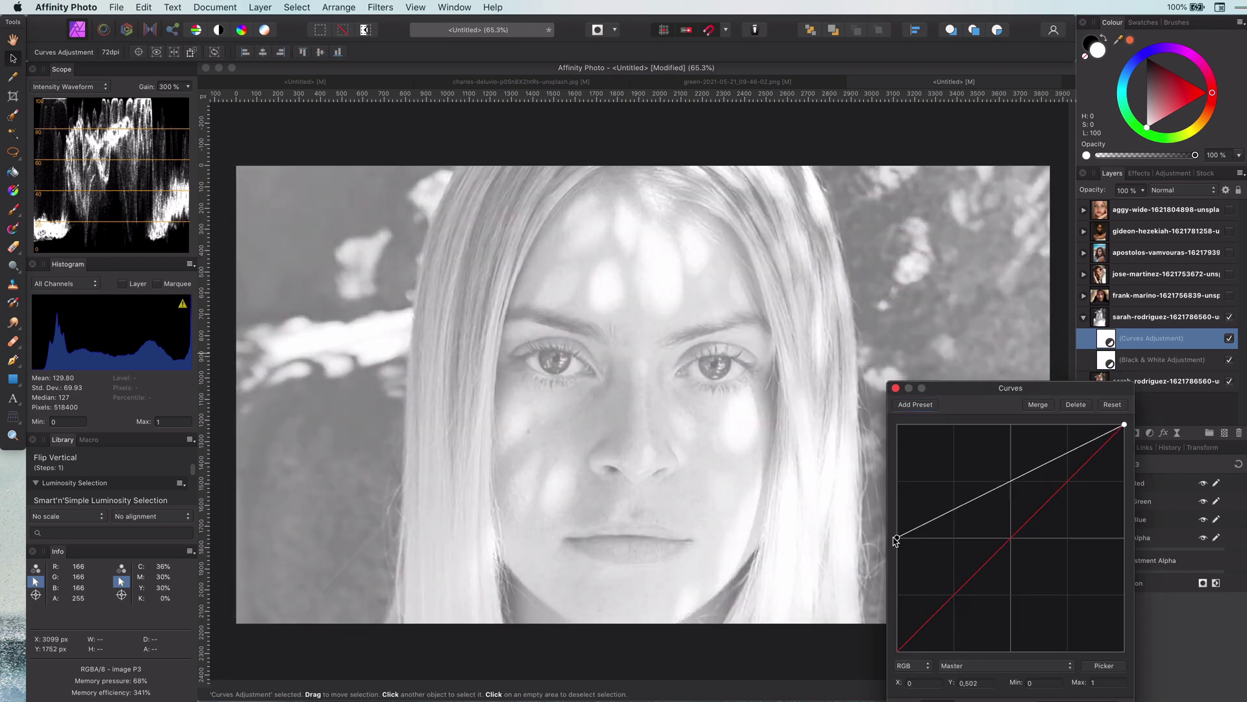
pyautogui.moveTo(1125, 425); pyautogui.dragTo(1125, 538)
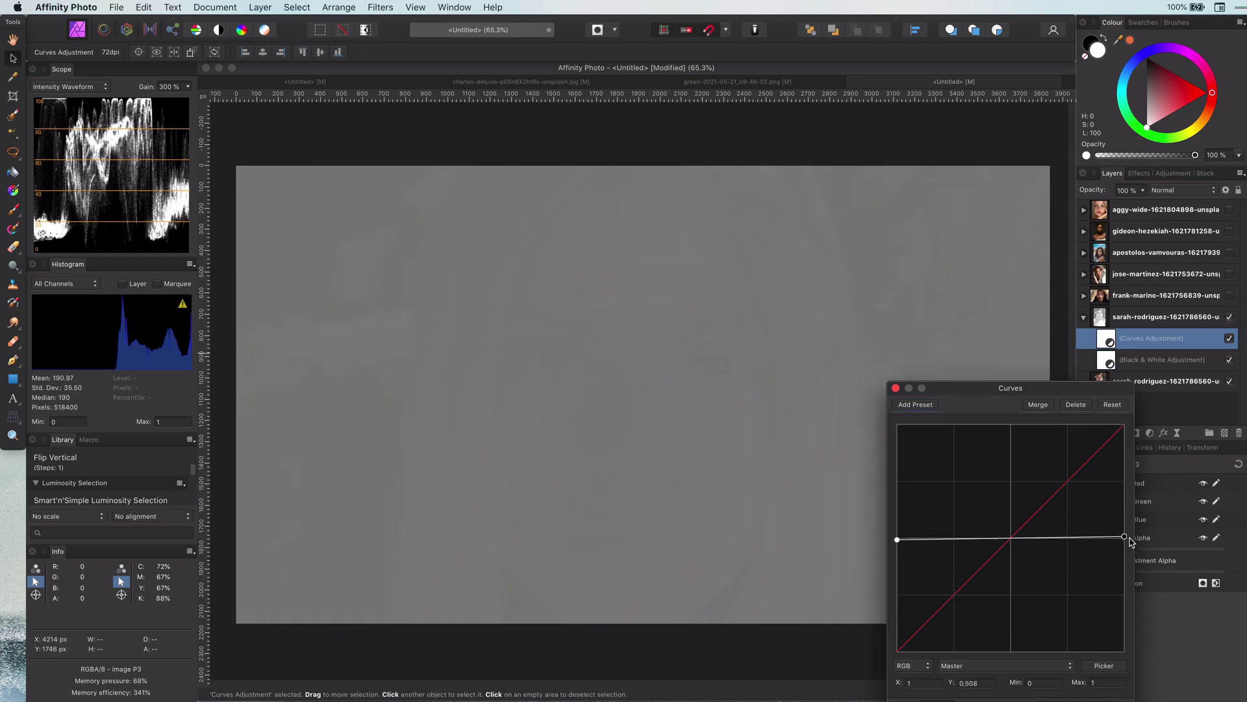
pyautogui.click(896, 388)
# - Set the duplicated portrait layer's blend mode to Soft Light
pyautogui.click(1174, 320)
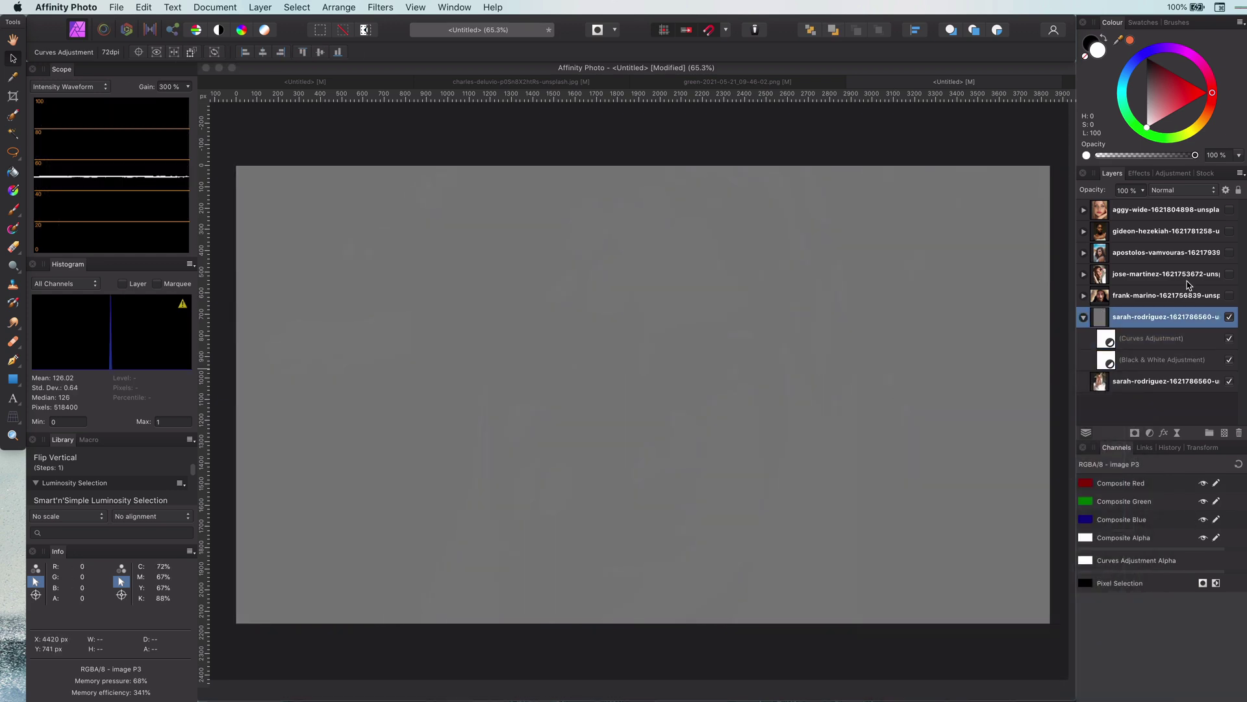
pyautogui.click(1185, 195)
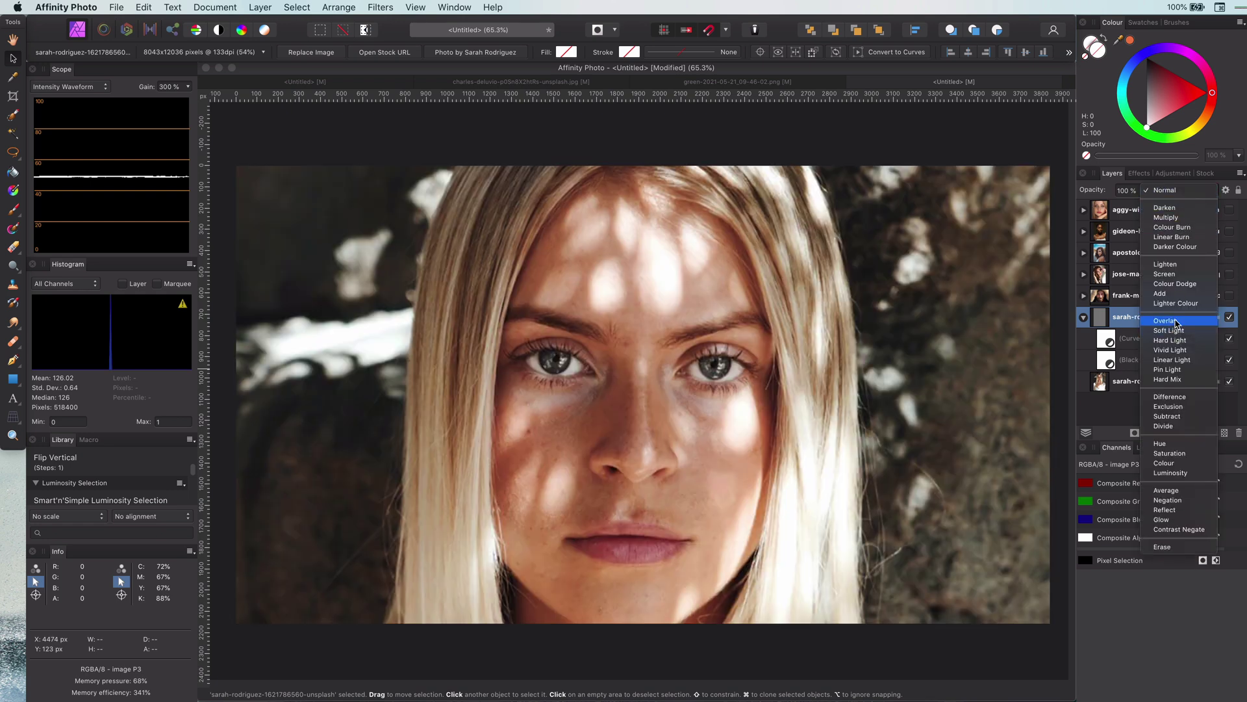
pyautogui.click(1176, 331)
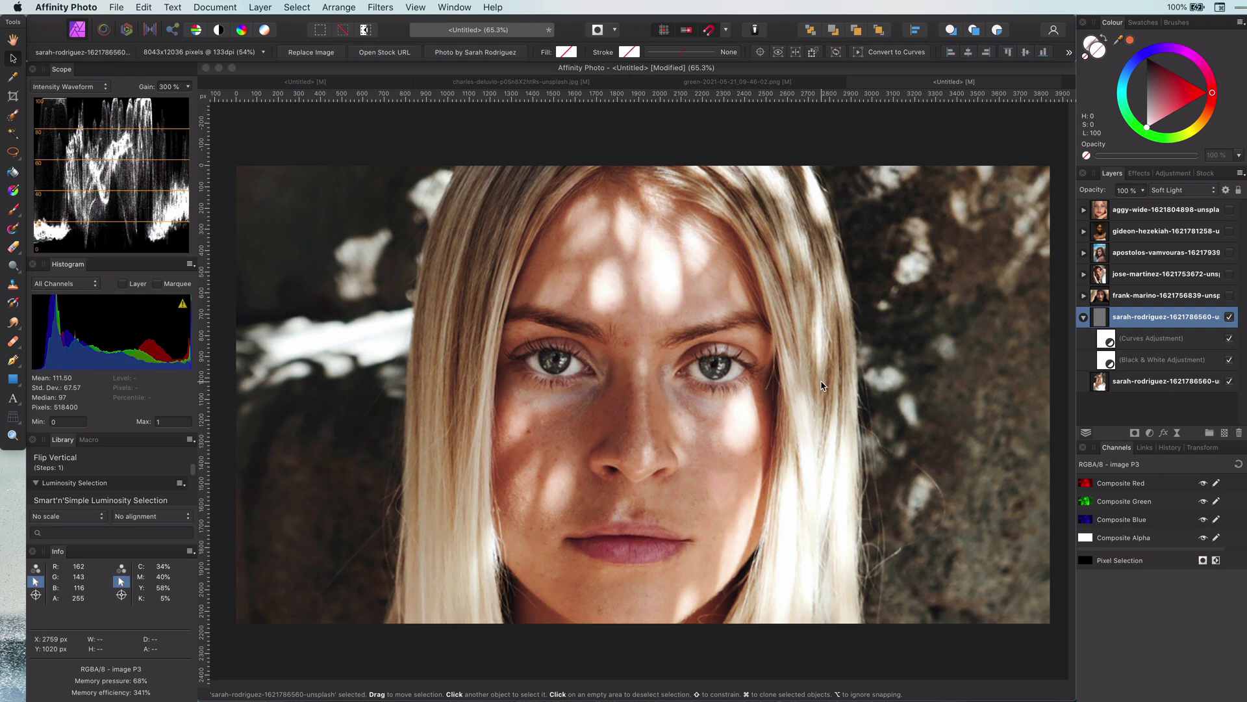
# - Reopen the nested Curves adjustment and pull the middle of the curve down to an output of about 0.175
pyautogui.click(1112, 341)
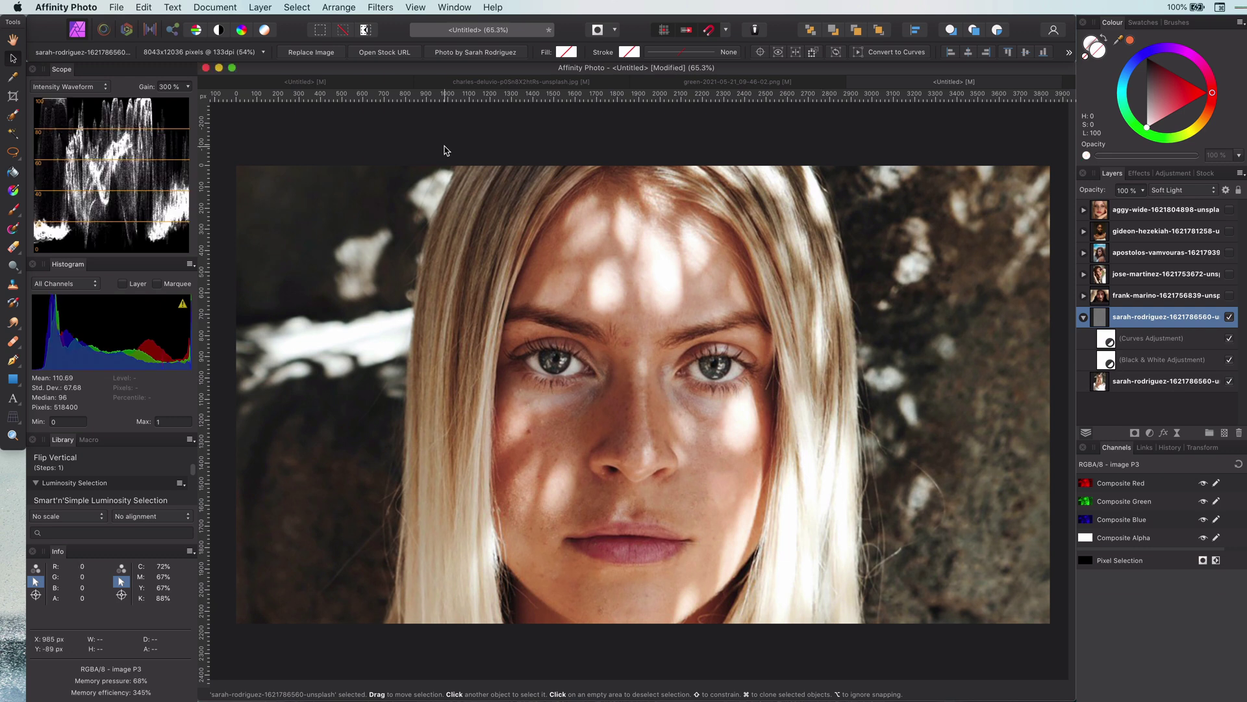
pyautogui.click(1109, 343)
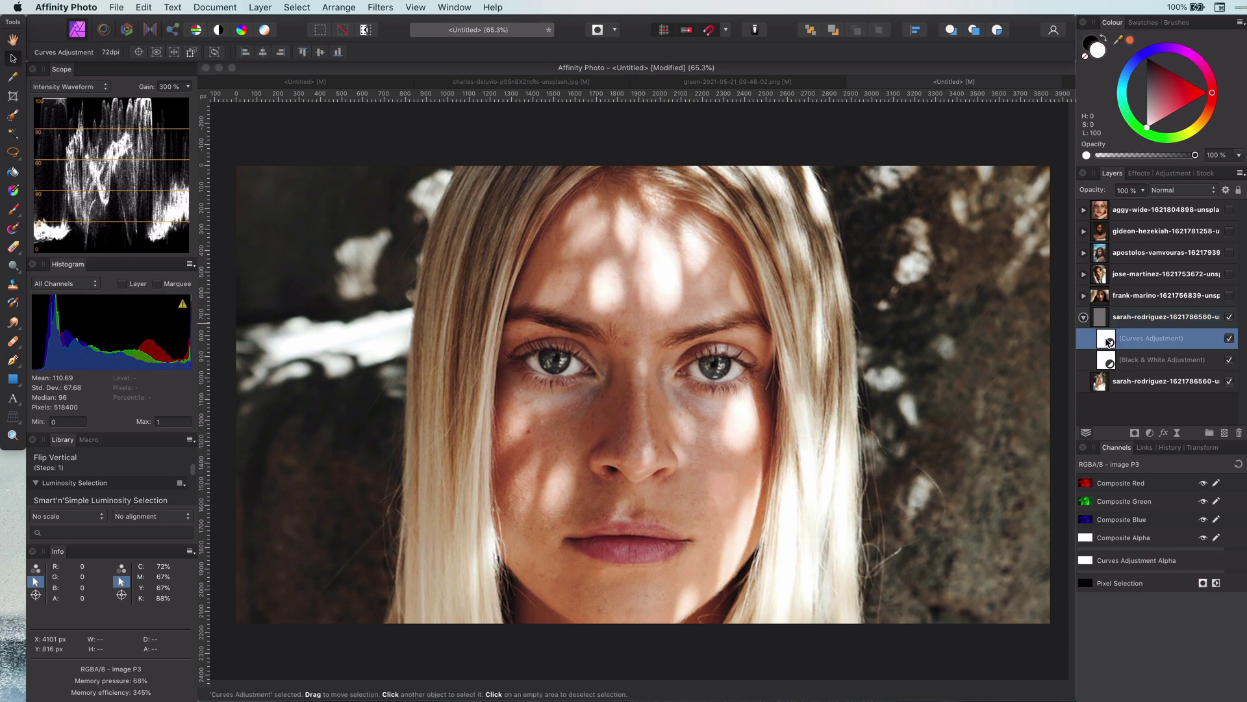
pyautogui.doubleClick(1109, 340)
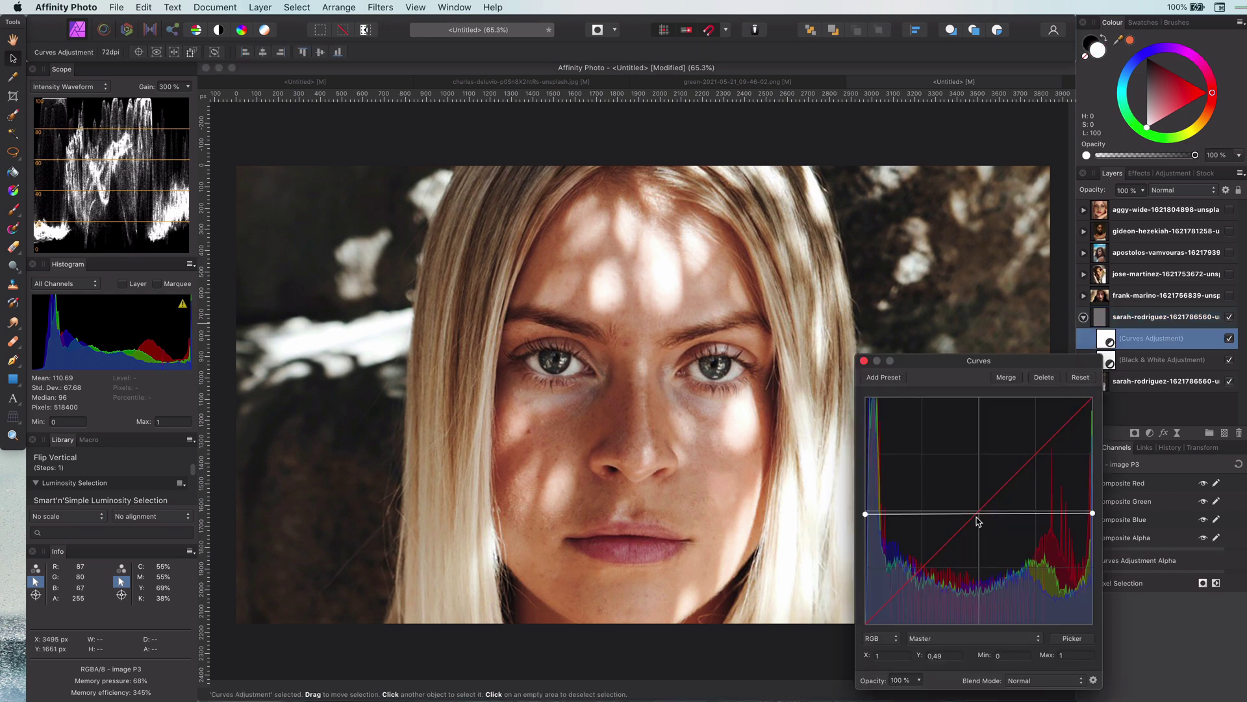
pyautogui.moveTo(979, 516); pyautogui.dragTo(979, 588)
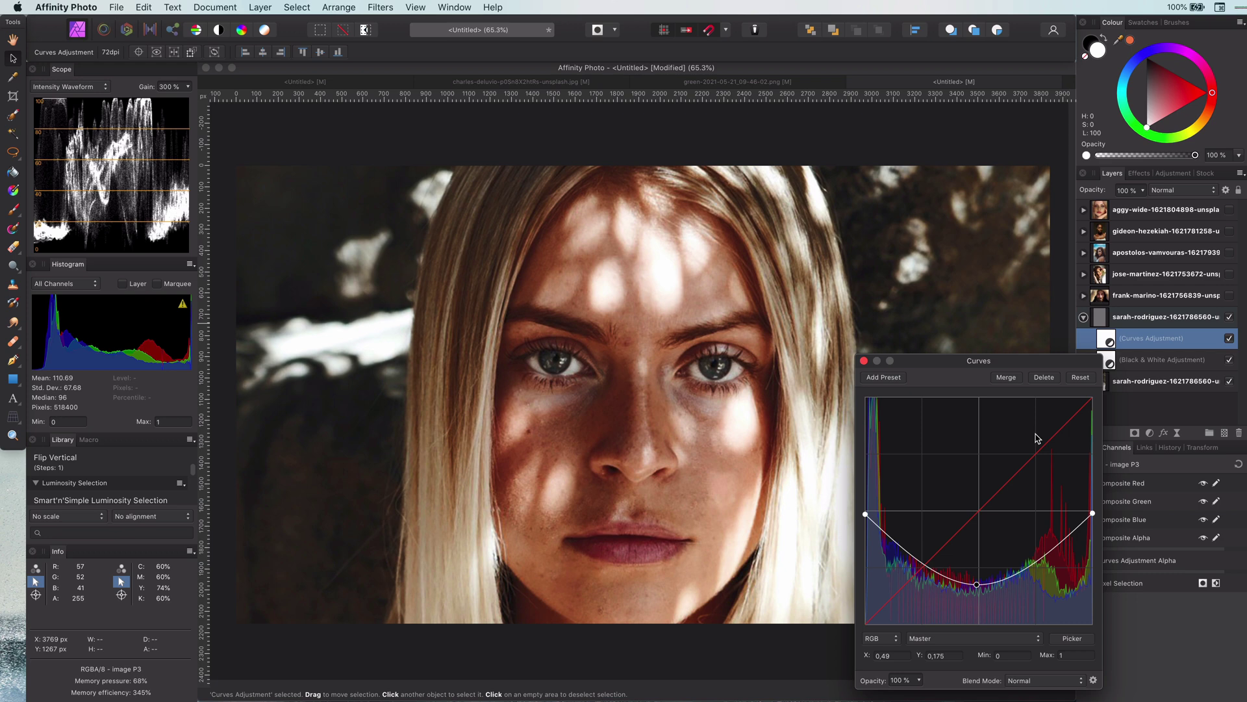
pyautogui.click(863, 360)
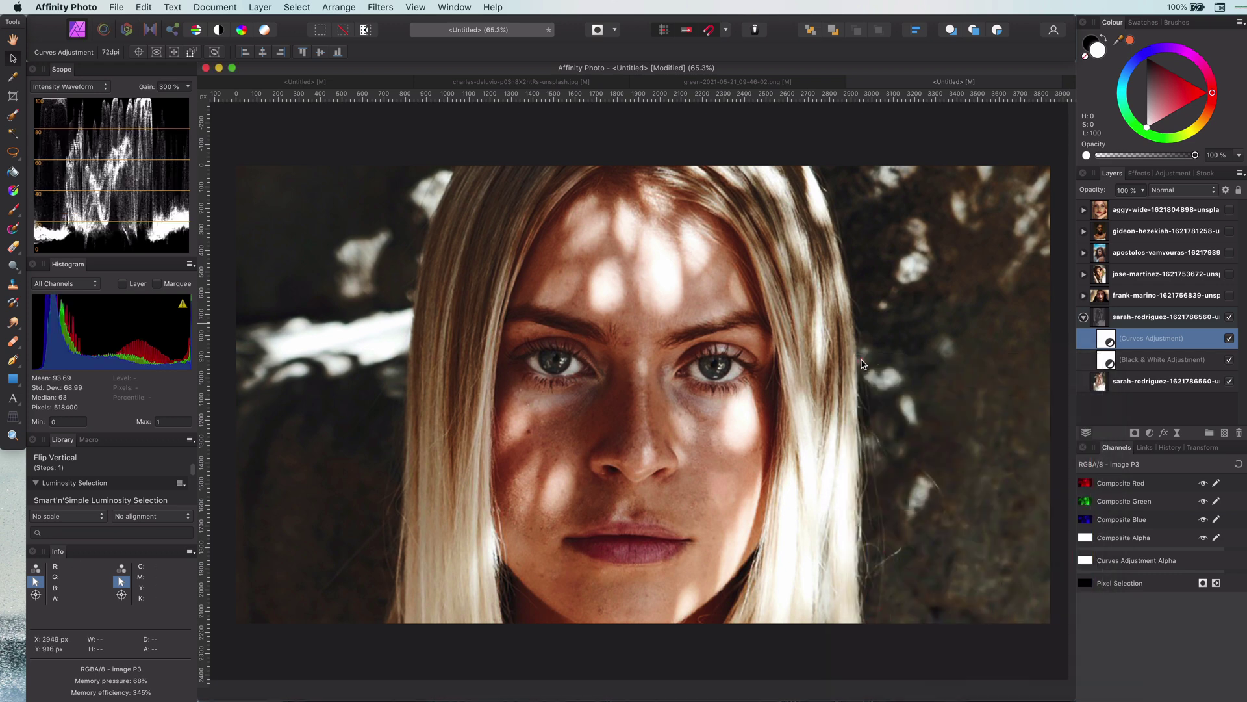
# - Raise the nested Black & White adjustment's Red to about 155% and Yellow to about 235%, previewing the effect with the original portrait hidden
pyautogui.click(1229, 383)
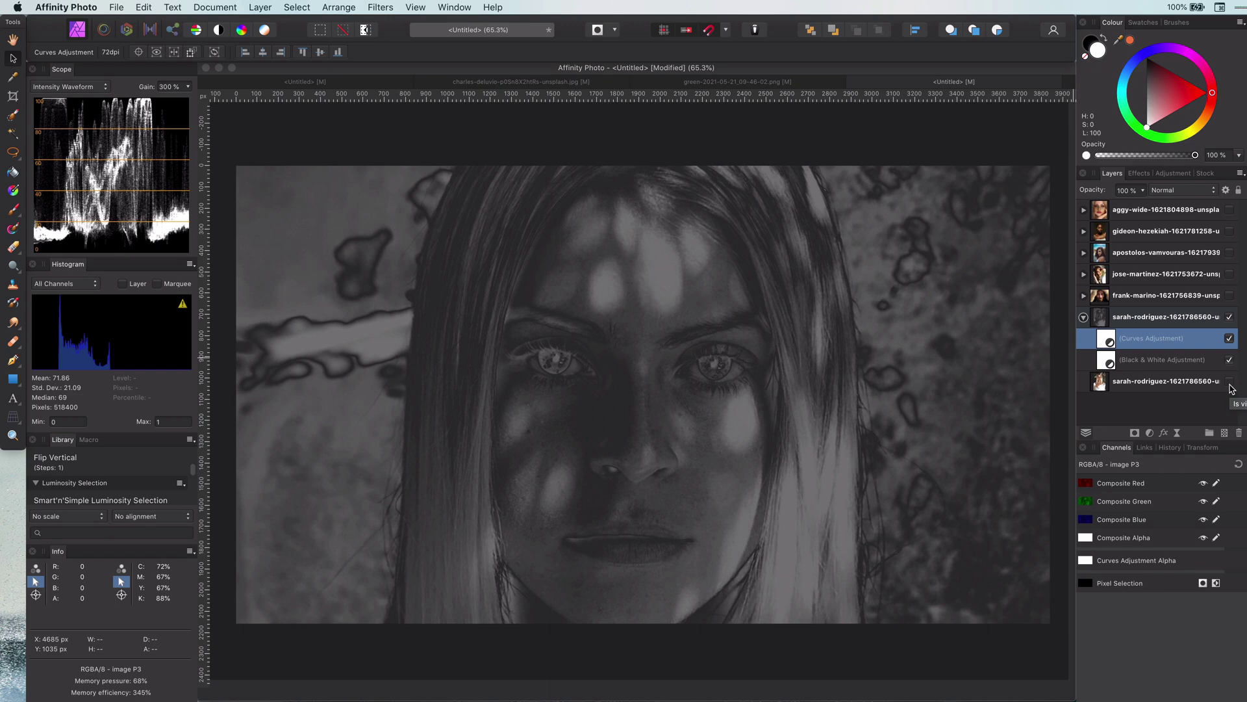
pyautogui.doubleClick(1106, 360)
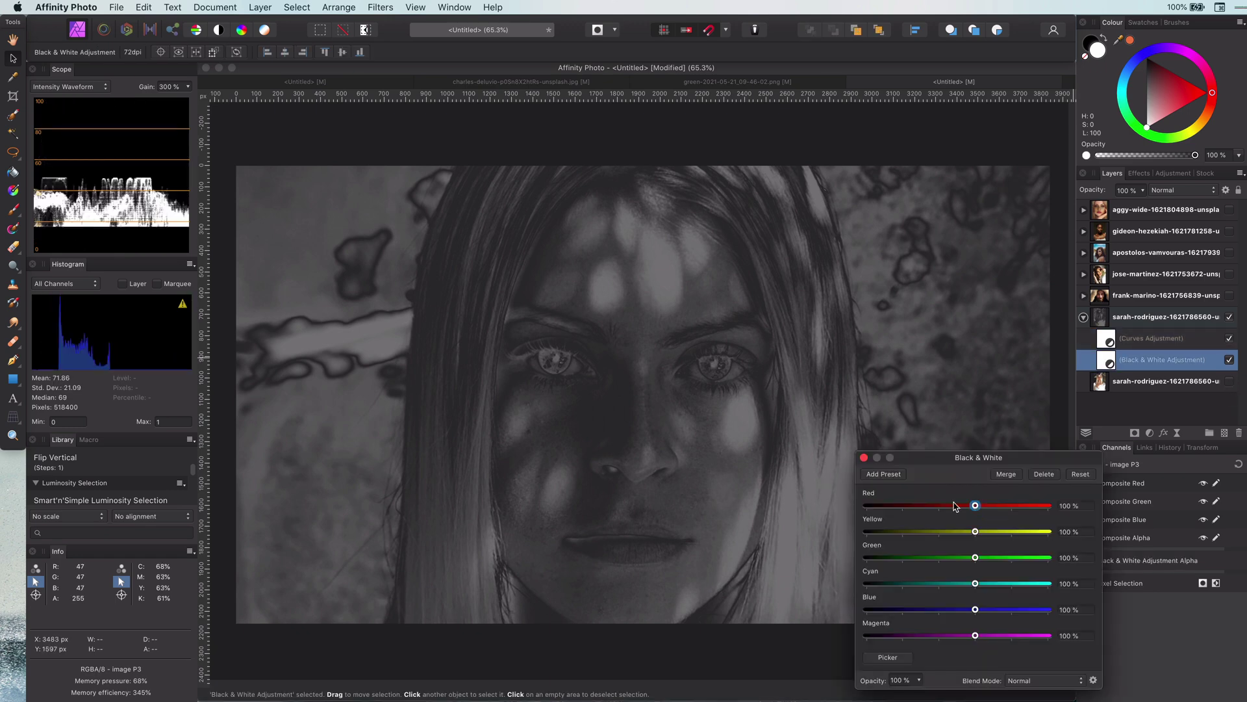
pyautogui.moveTo(975, 506); pyautogui.dragTo(1024, 532)
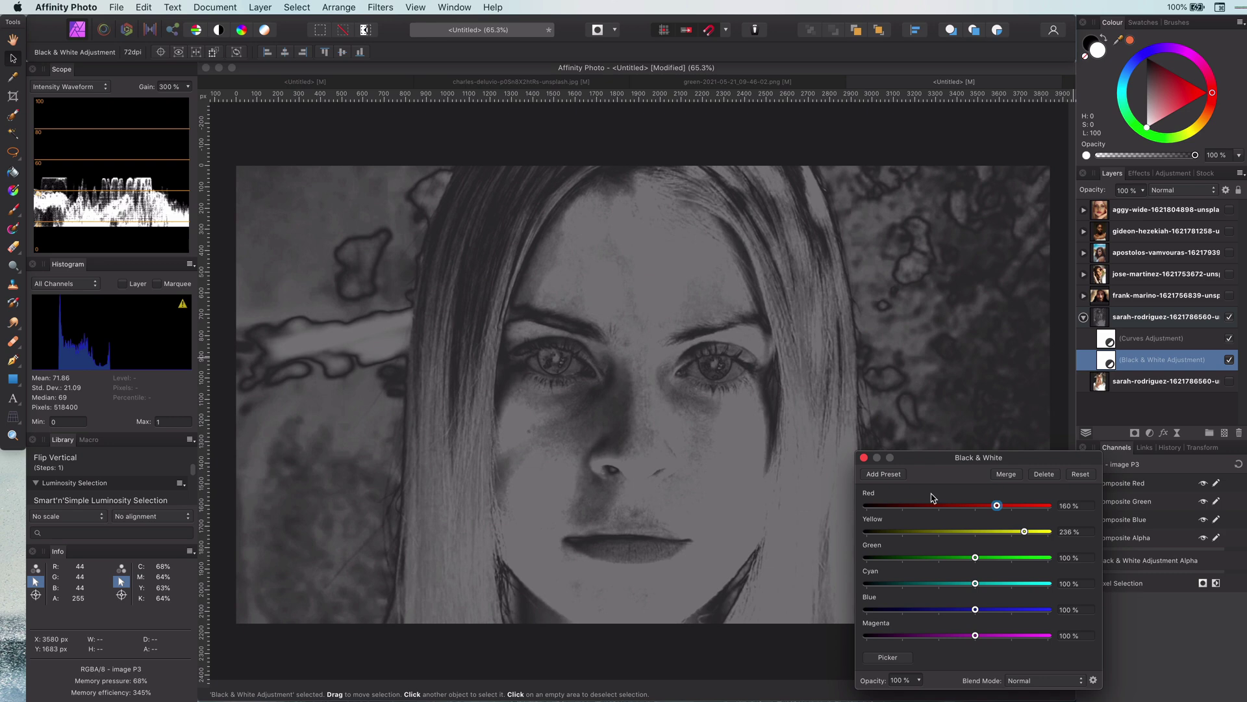
pyautogui.click(864, 457)
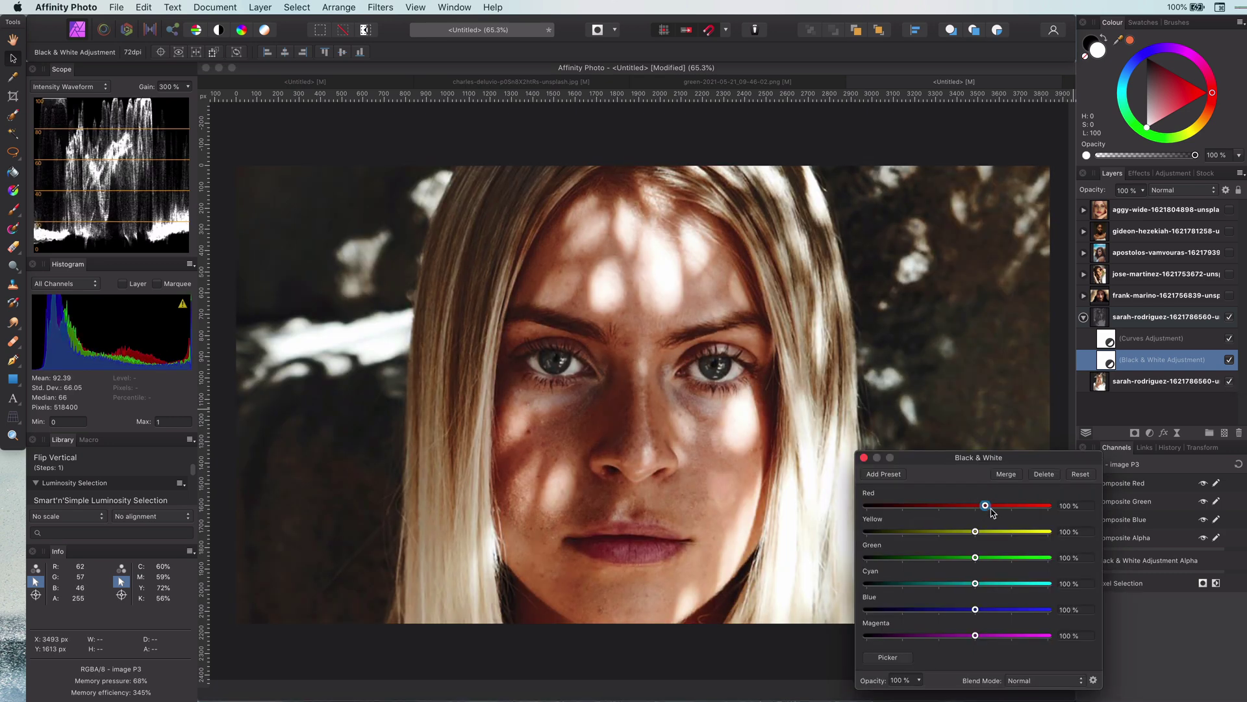
pyautogui.moveTo(986, 506)
pyautogui.mouseDown()
pyautogui.moveTo(1029, 505)
pyautogui.moveTo(1003, 531)
pyautogui.moveTo(1024, 533)
pyautogui.moveTo(995, 506)
pyautogui.mouseUp()
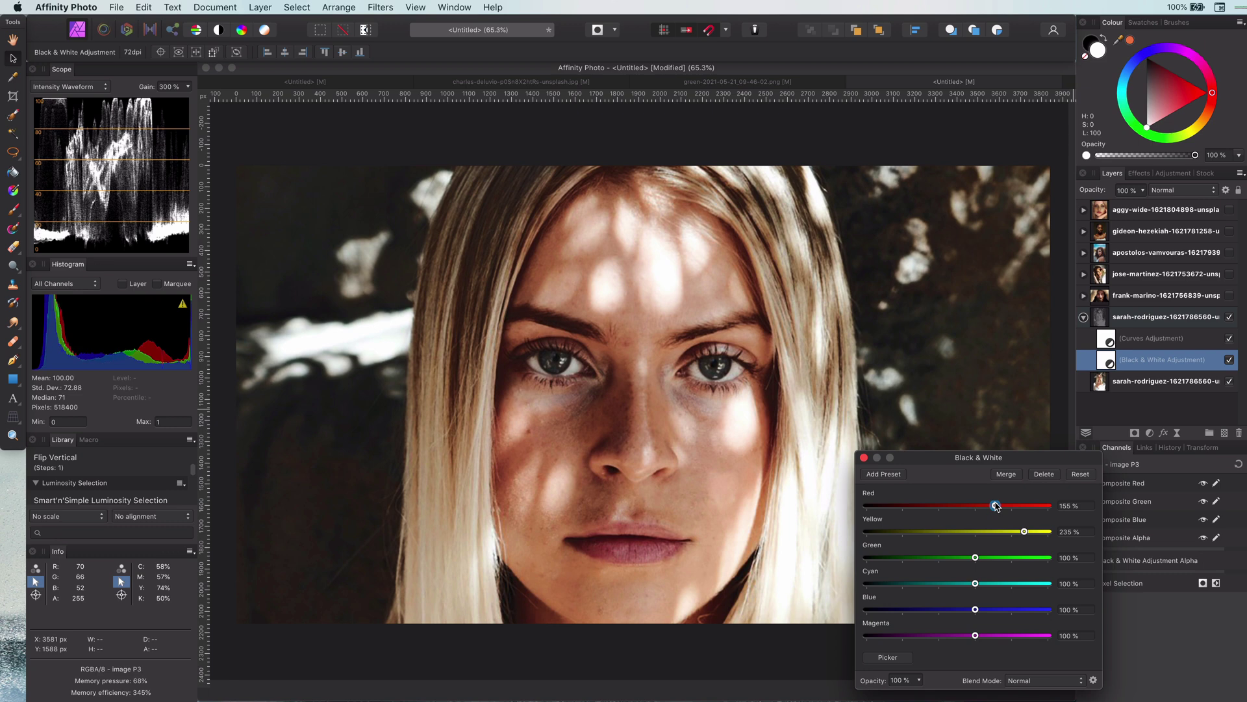
pyautogui.click(864, 457)
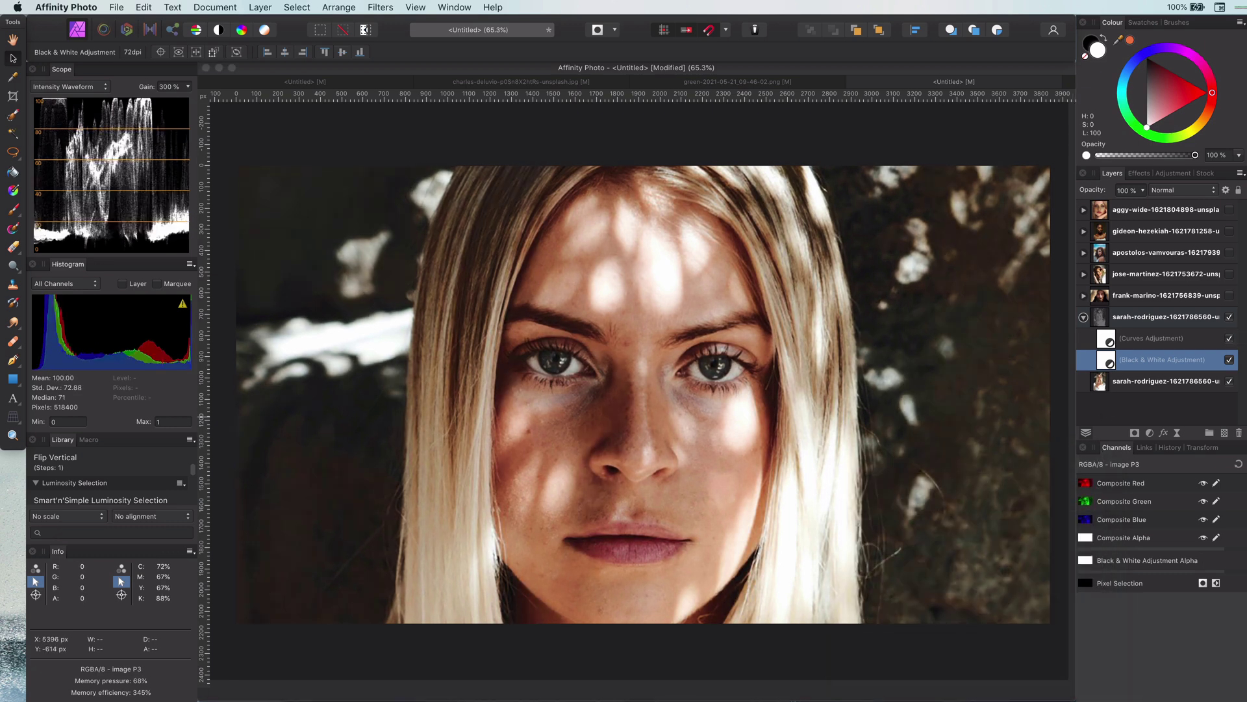
# - Add a Recolour adjustment above the nested Black & White adjustment and shift its hue to green
pyautogui.click(1149, 432)
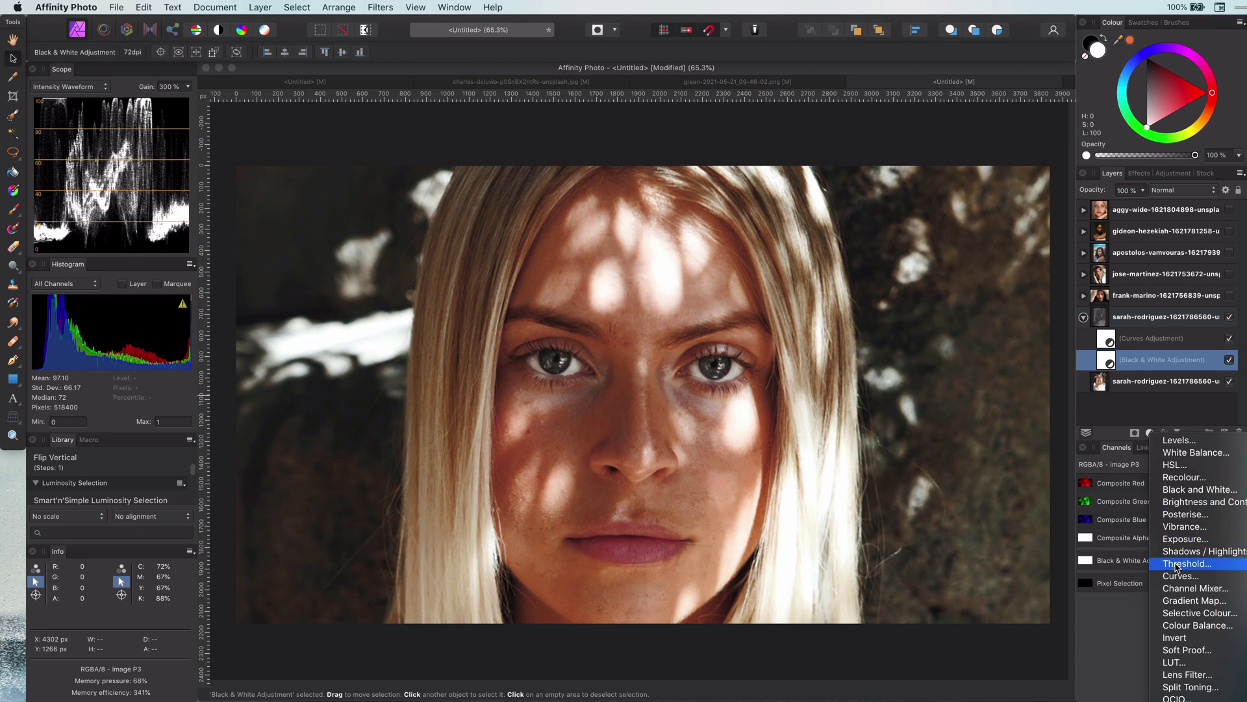
pyautogui.click(1183, 476)
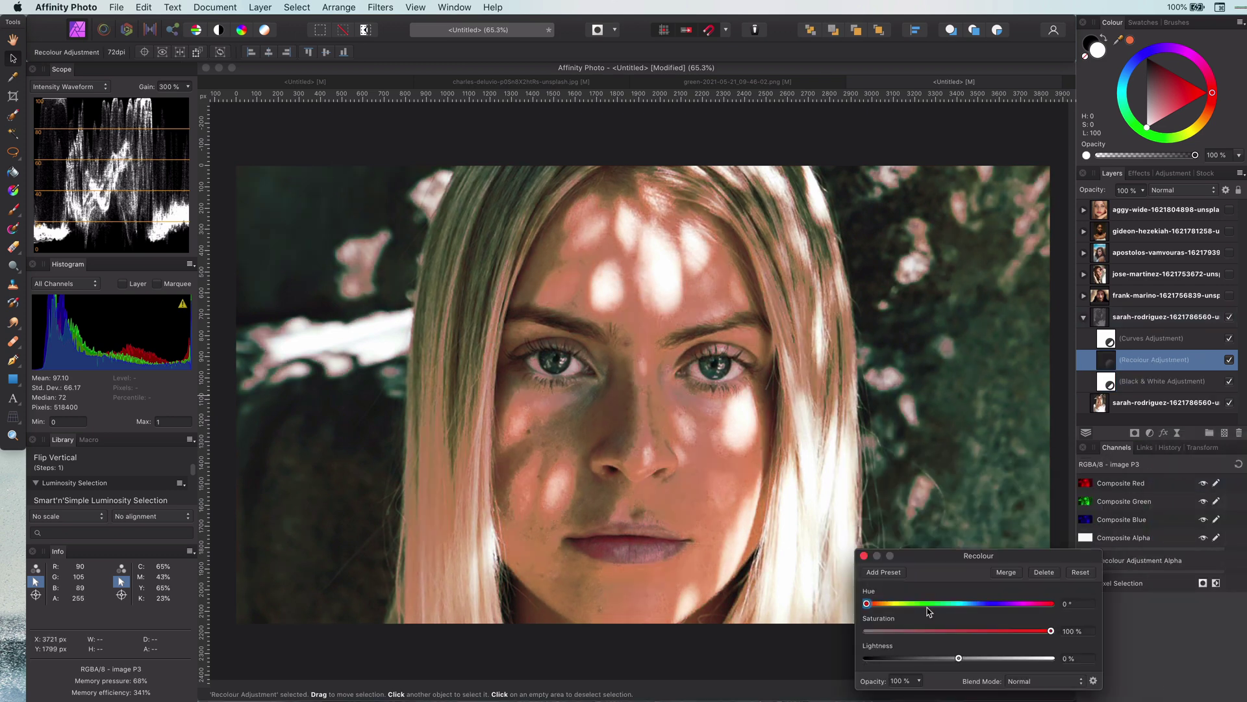
pyautogui.moveTo(892, 606); pyautogui.dragTo(942, 604)
pyautogui.click(863, 555)
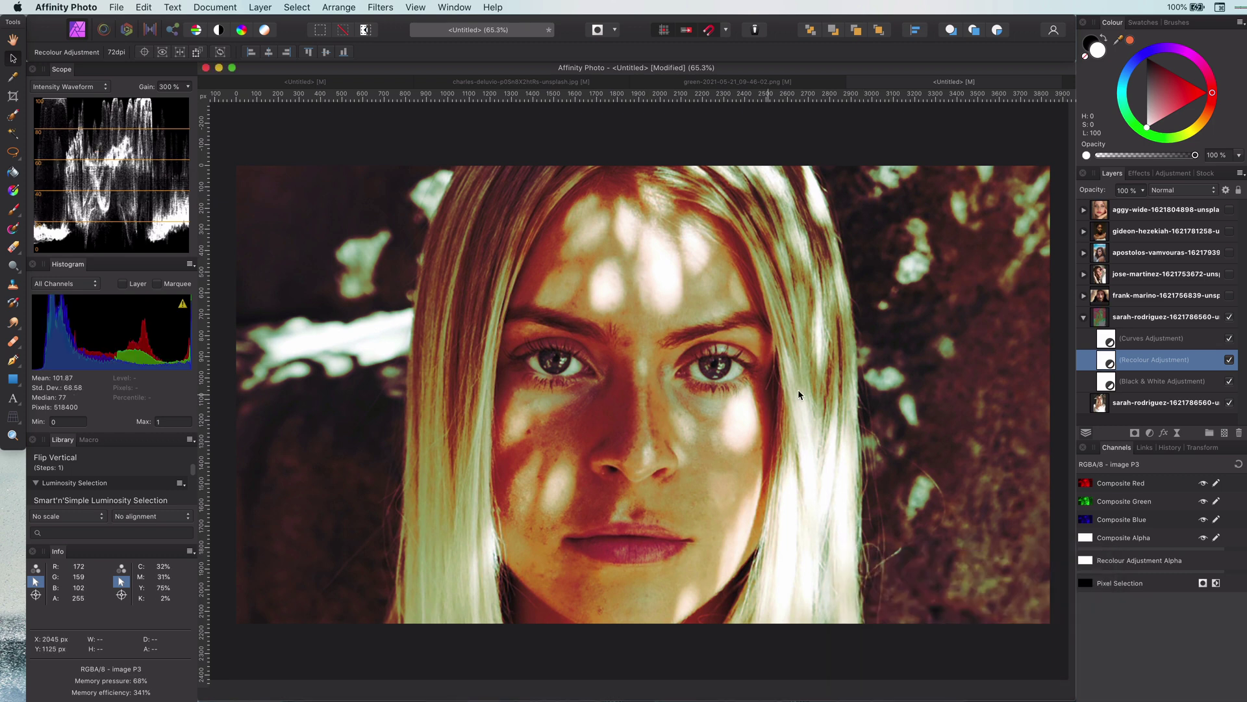
# - Set the Recolour adjustment's underlying composition range to start at 56% input with 0% output, and toggle its visibility to compare
pyautogui.click(1225, 189)
pyautogui.moveTo(1050, 491); pyautogui.dragTo(1050, 521)
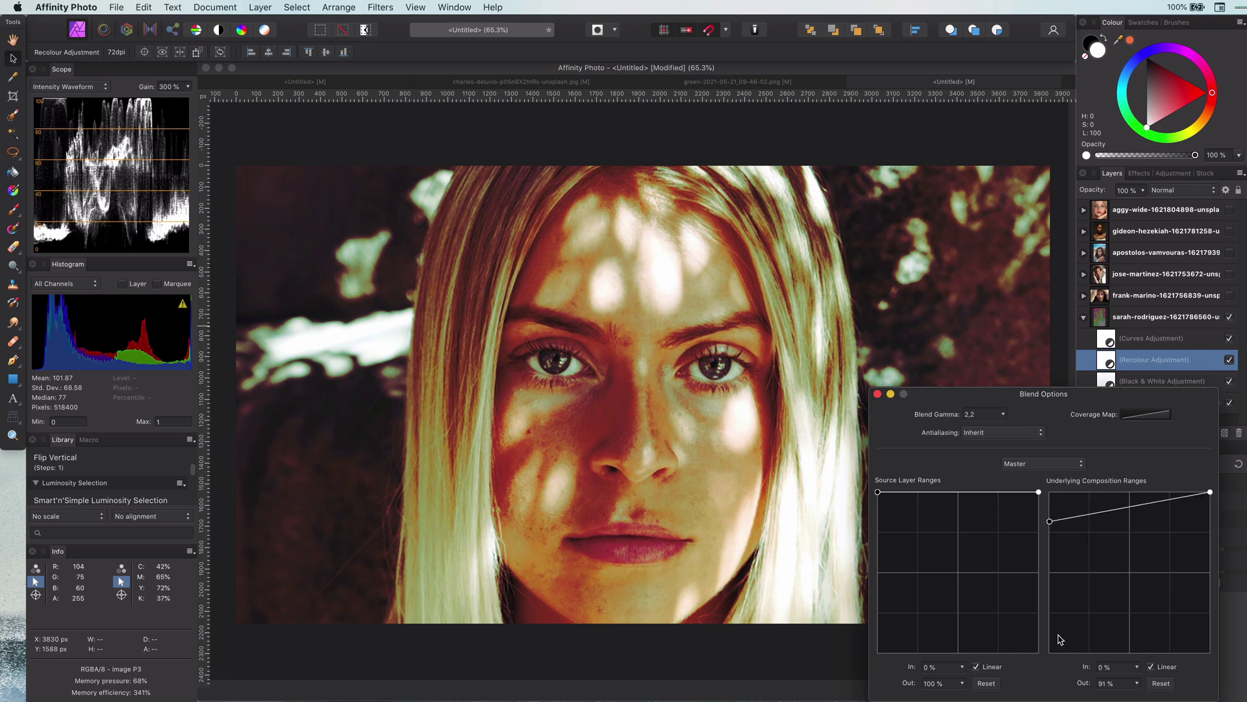
pyautogui.moveTo(1058, 640); pyautogui.dragTo(1138, 669)
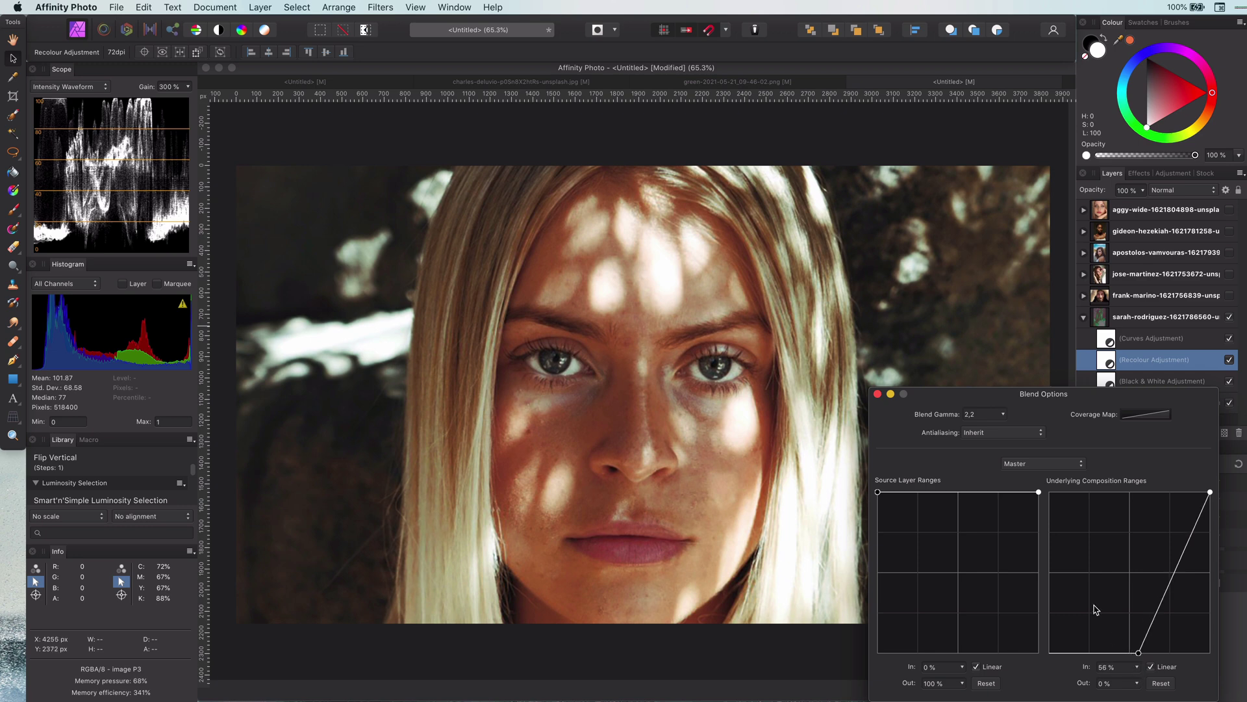
pyautogui.click(877, 394)
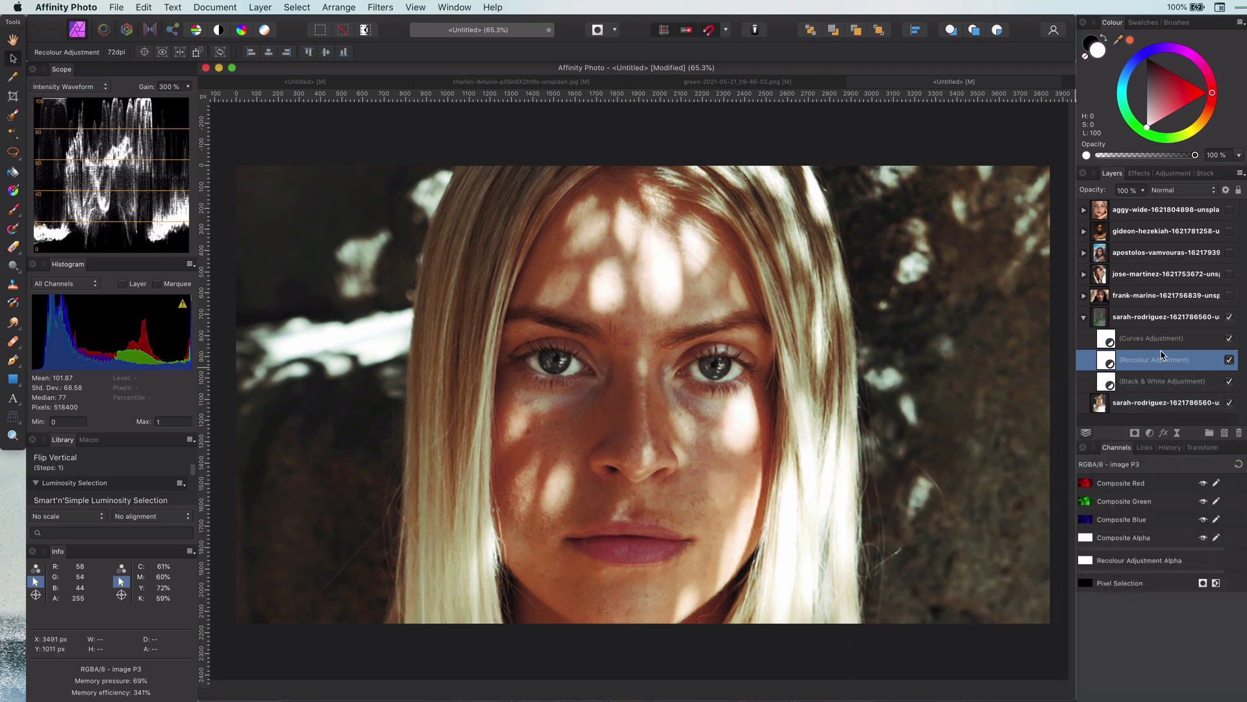
pyautogui.click(1230, 360)
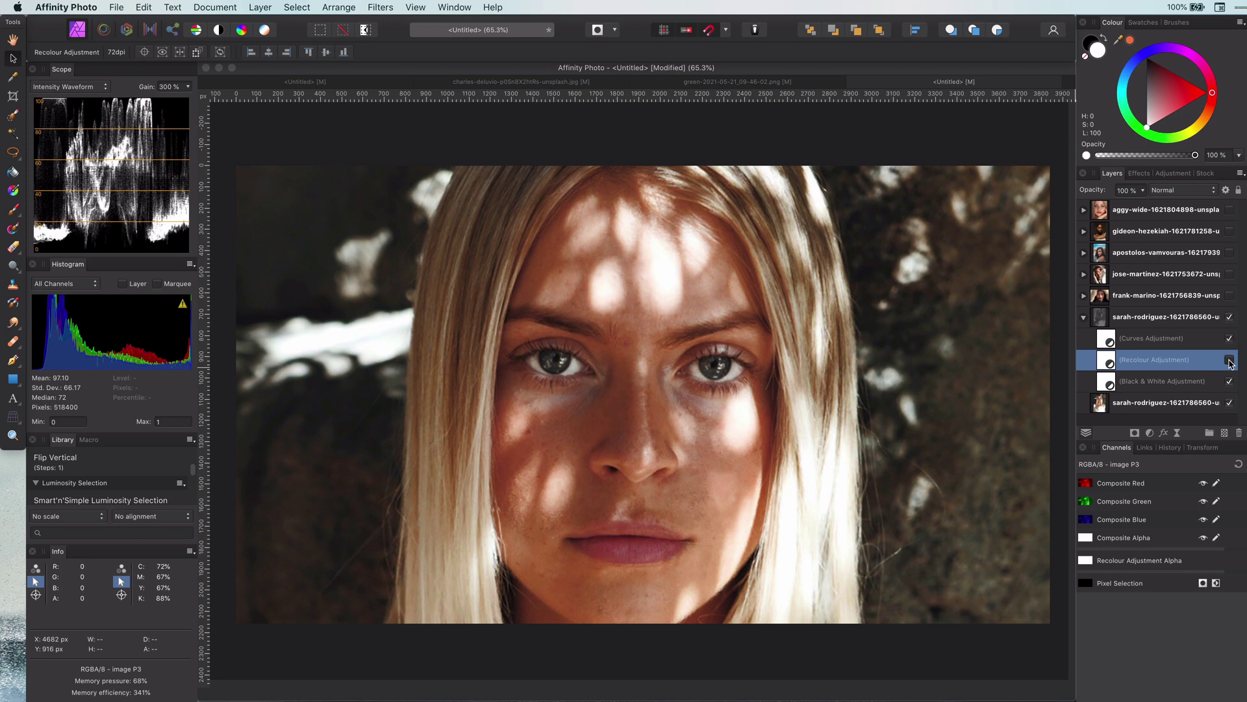
# - Raise the nested Curves midpoint to about 0.3, set the right end to about 0.49 and return the left end to mid-height after trying 0.303
pyautogui.doubleClick(1107, 339)
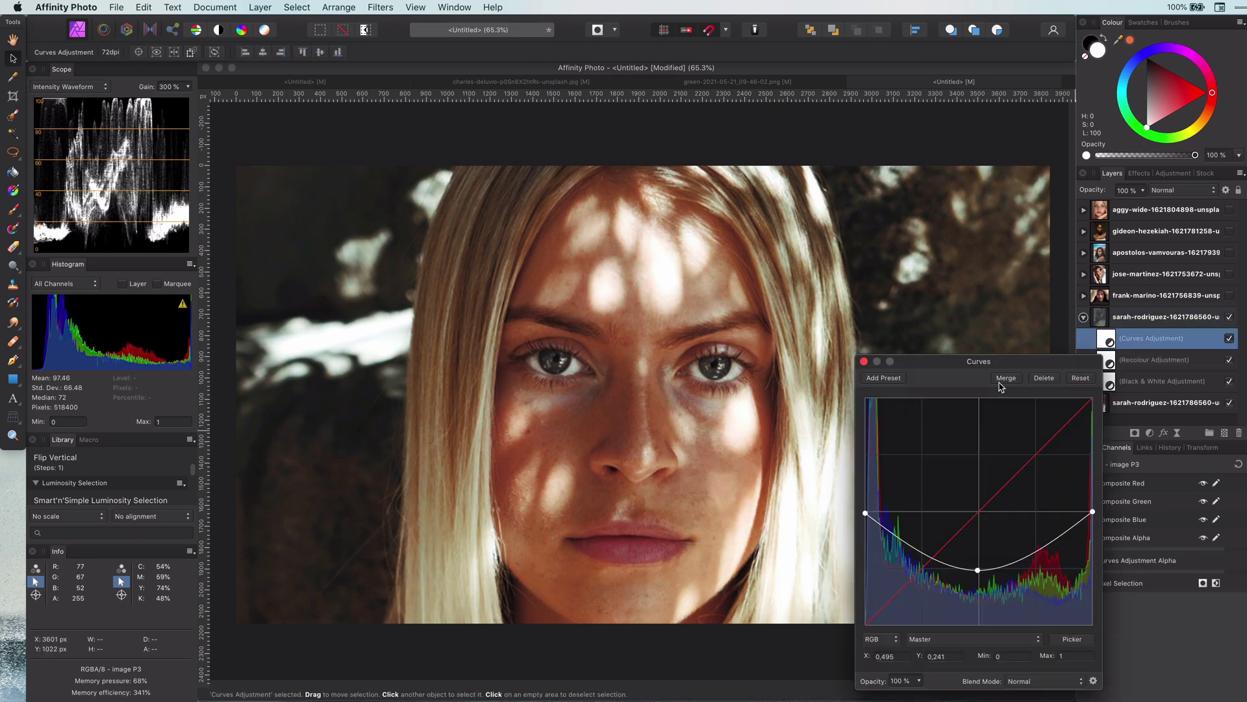
pyautogui.moveTo(979, 571); pyautogui.dragTo(981, 558)
pyautogui.moveTo(865, 513); pyautogui.dragTo(864, 557)
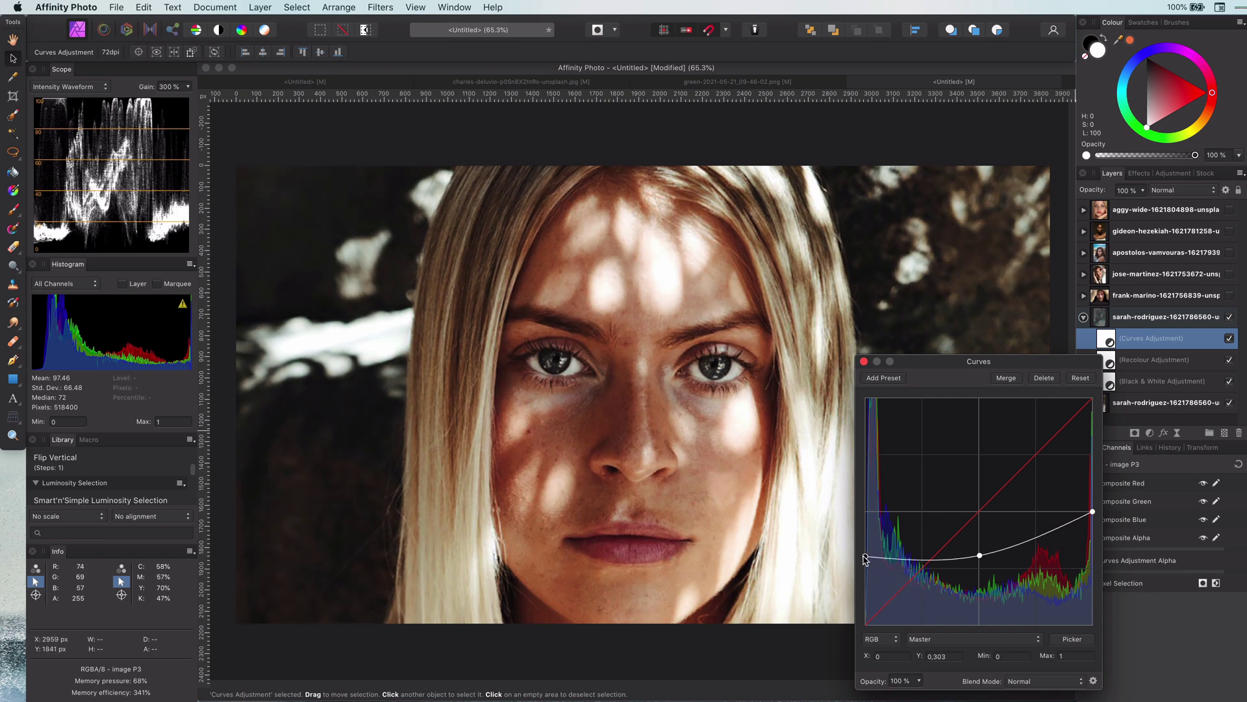
pyautogui.moveTo(1092, 511)
pyautogui.mouseDown()
pyautogui.moveTo(1094, 459)
pyautogui.moveTo(1093, 514)
pyautogui.mouseUp()
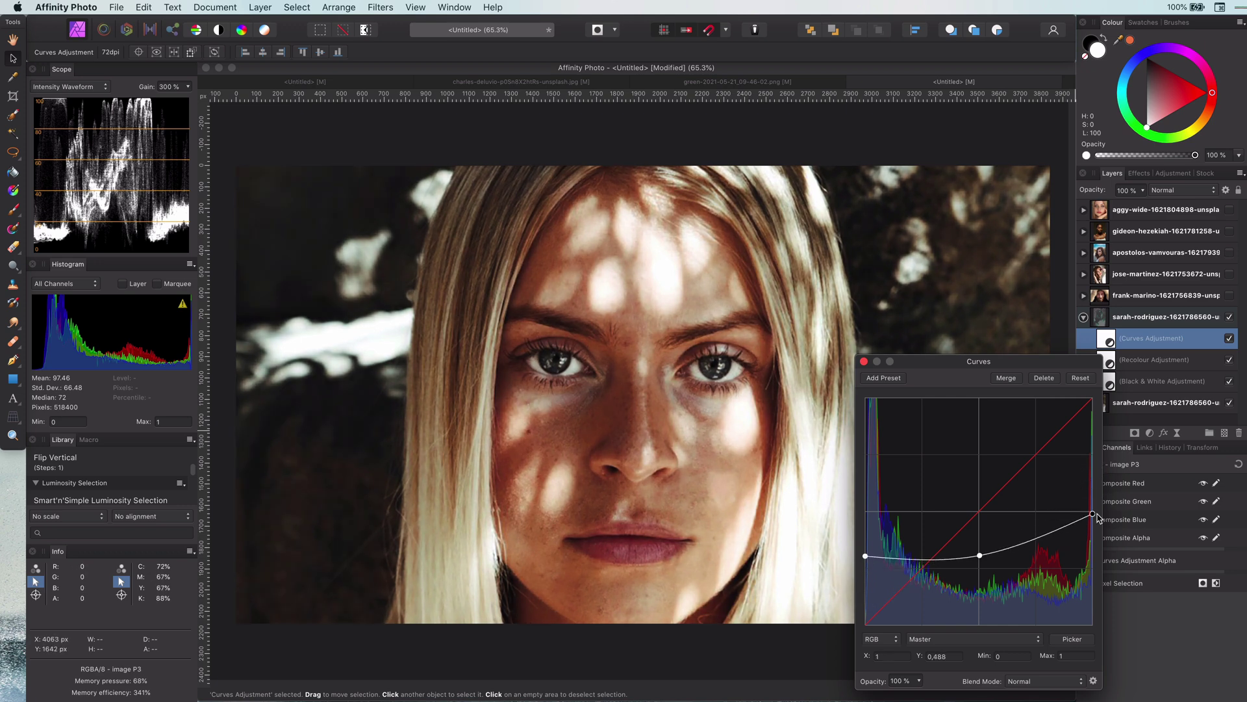
pyautogui.moveTo(866, 556); pyautogui.dragTo(865, 512)
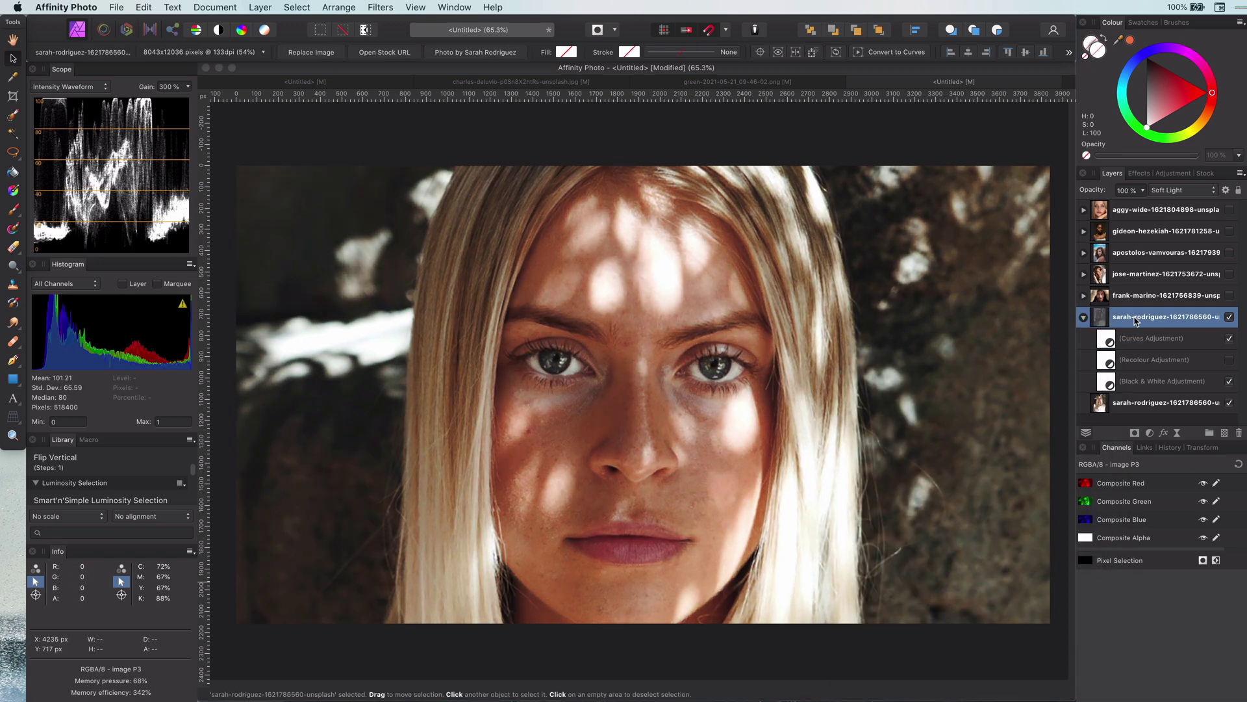
# - Re-enable the nested Recolour adjustment and raise the Black & White adjustment's Red well above zero
pyautogui.click(1142, 367)
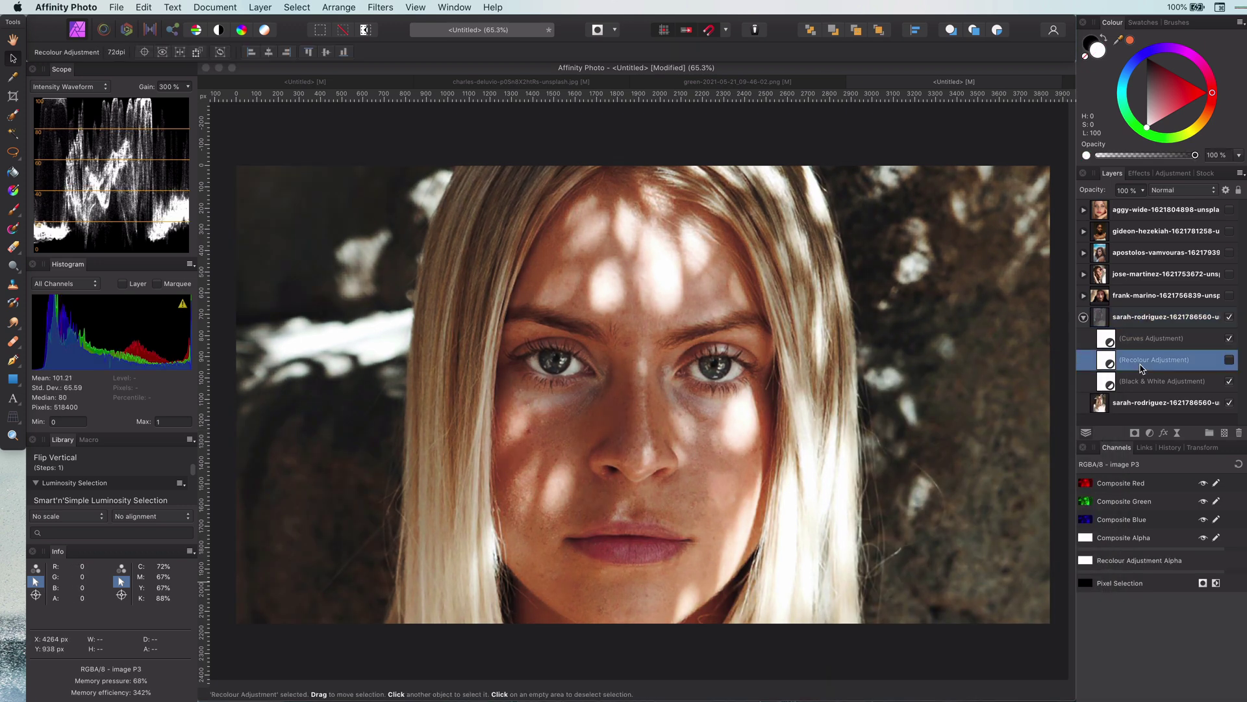
pyautogui.click(1229, 359)
pyautogui.doubleClick(1107, 382)
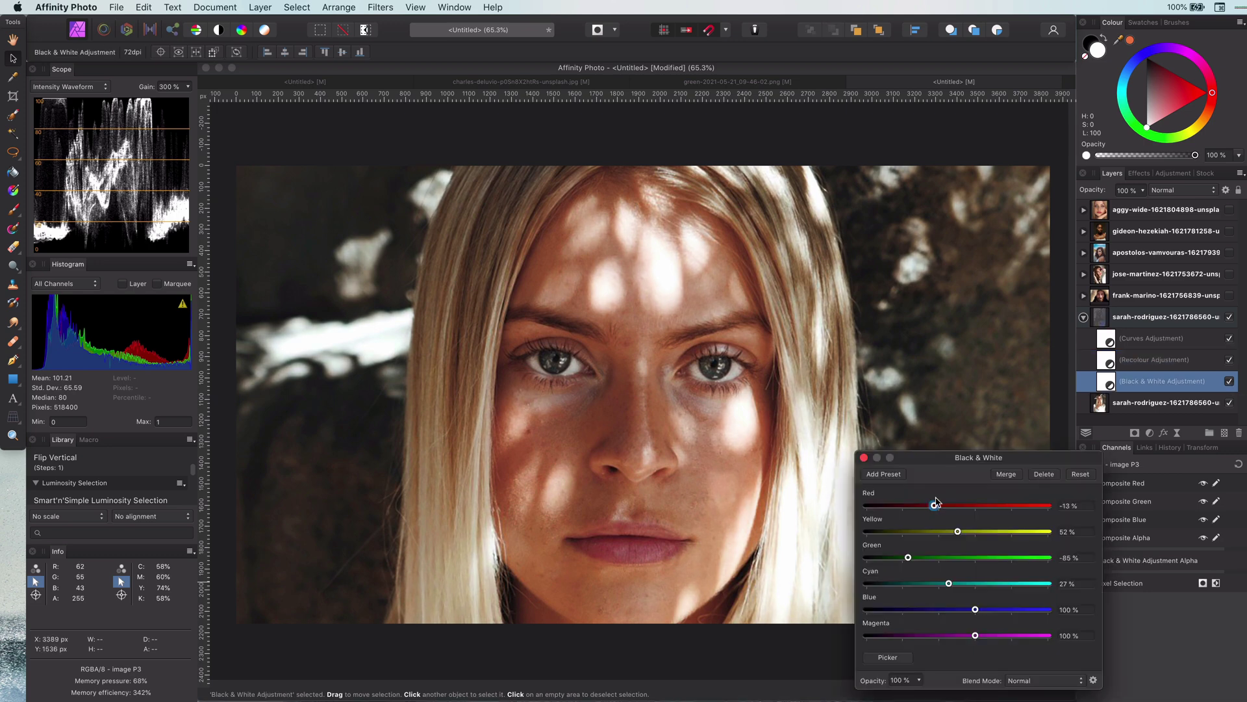
pyautogui.moveTo(978, 511); pyautogui.dragTo(1016, 511)
pyautogui.click(864, 457)
# - Raise the nested Recolour adjustment's lightness to about 2% and shift its hue further into green
pyautogui.doubleClick(1106, 359)
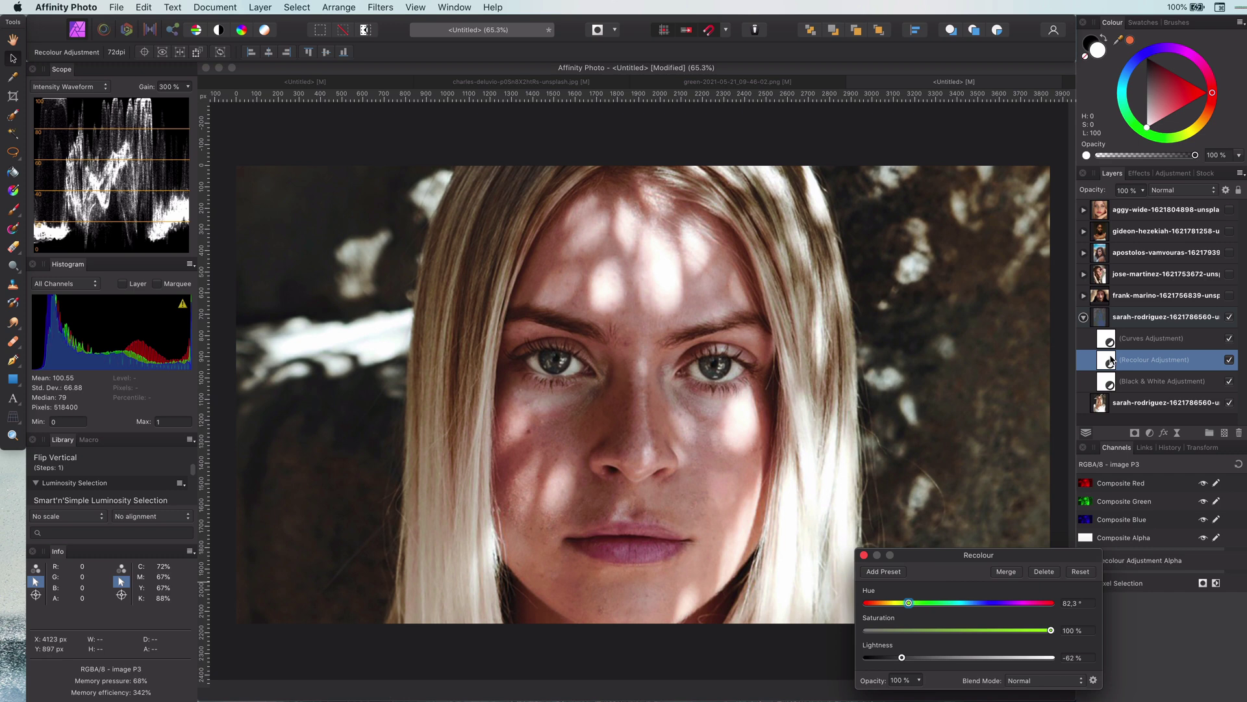
pyautogui.moveTo(913, 656); pyautogui.dragTo(964, 657)
pyautogui.moveTo(909, 603)
pyautogui.mouseDown()
pyautogui.moveTo(1027, 603)
pyautogui.moveTo(930, 606)
pyautogui.mouseUp()
pyautogui.click(864, 555)
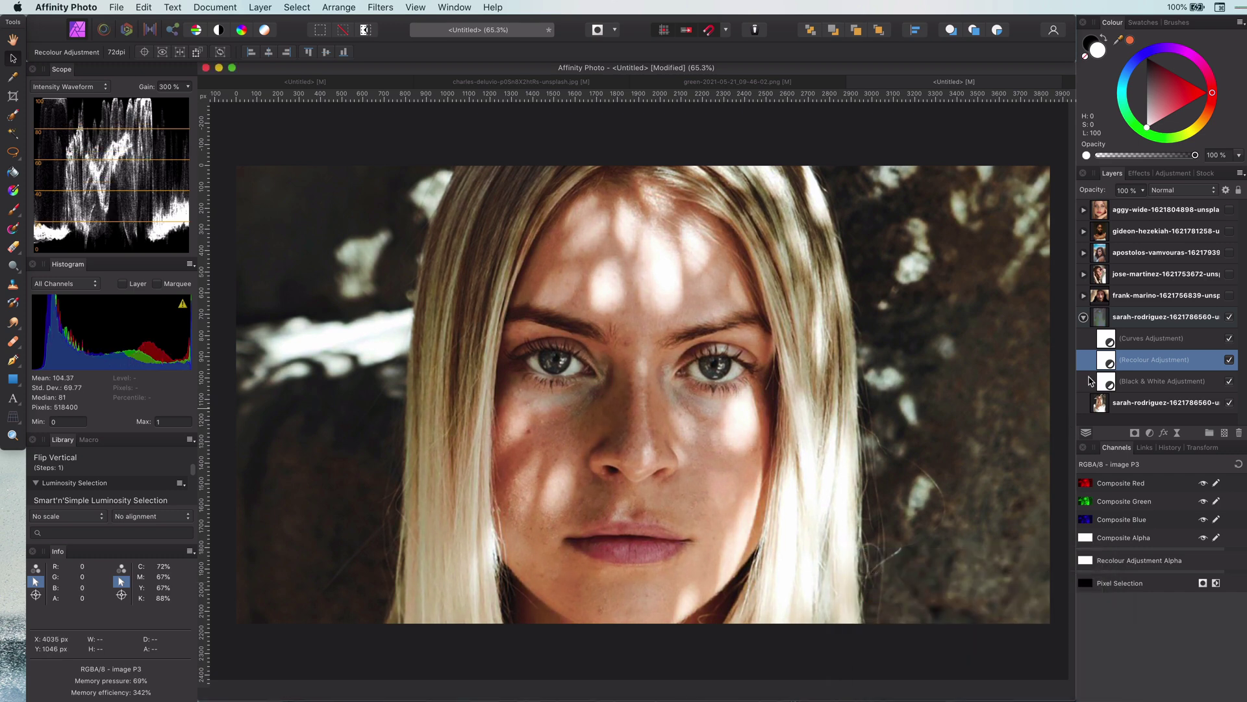
# - Set the Black & White adjustment's Red to 133% and Yellow to about 68%, and fine-tune the Recolour adjustment's green hue
pyautogui.doubleClick(1106, 381)
pyautogui.moveTo(1012, 505); pyautogui.dragTo(964, 534)
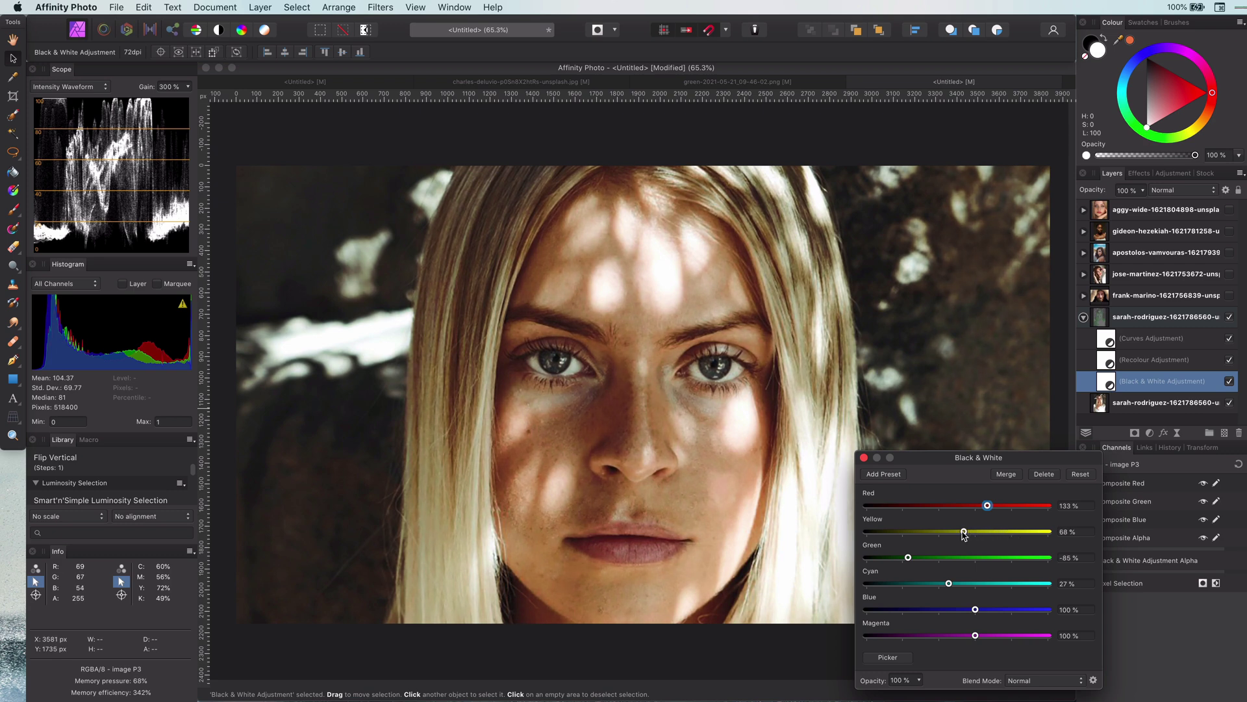
pyautogui.click(864, 457)
pyautogui.doubleClick(1106, 359)
pyautogui.moveTo(931, 603)
pyautogui.mouseDown()
pyautogui.moveTo(1003, 605)
pyautogui.moveTo(897, 604)
pyautogui.moveTo(929, 604)
pyautogui.mouseUp()
pyautogui.click(864, 555)
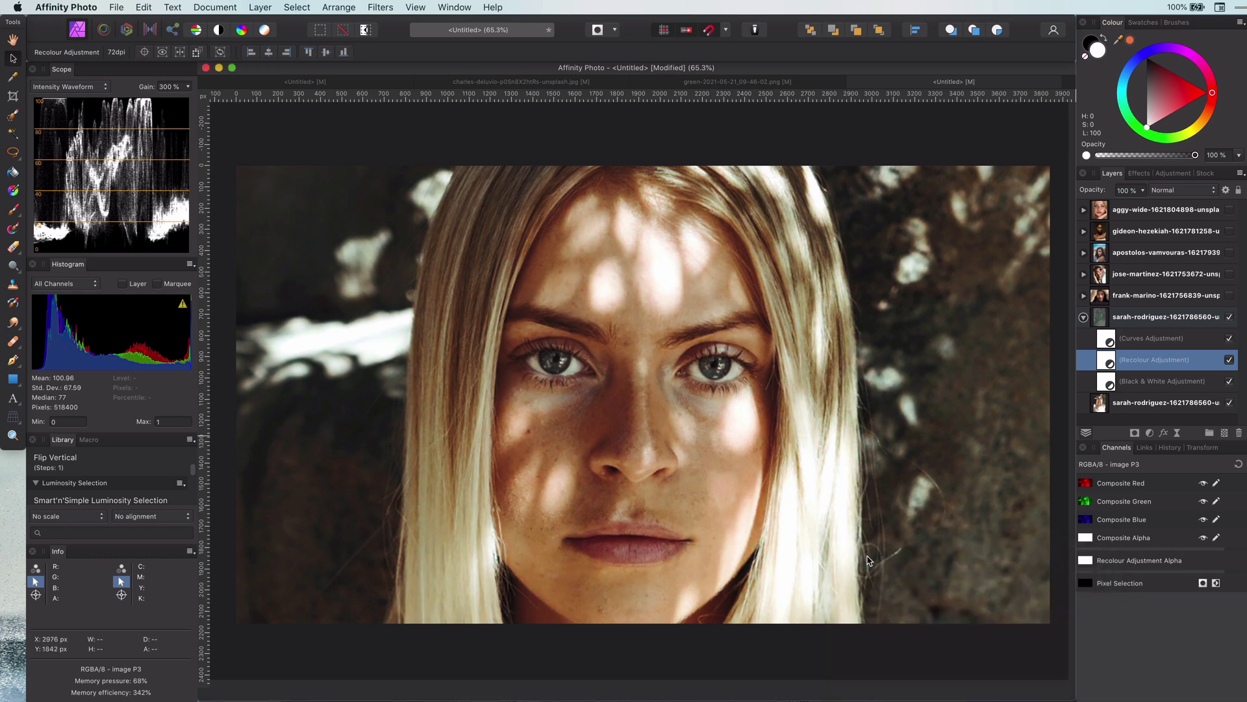
# - Group the three nested adjustments, move the group inside the base portrait layer and hide the Soft Light duplicate
pyautogui.click(1151, 339)
pyautogui.keyDown('shift'); pyautogui.click(1154, 390); pyautogui.keyUp('shift')
pyautogui.press('super+g')
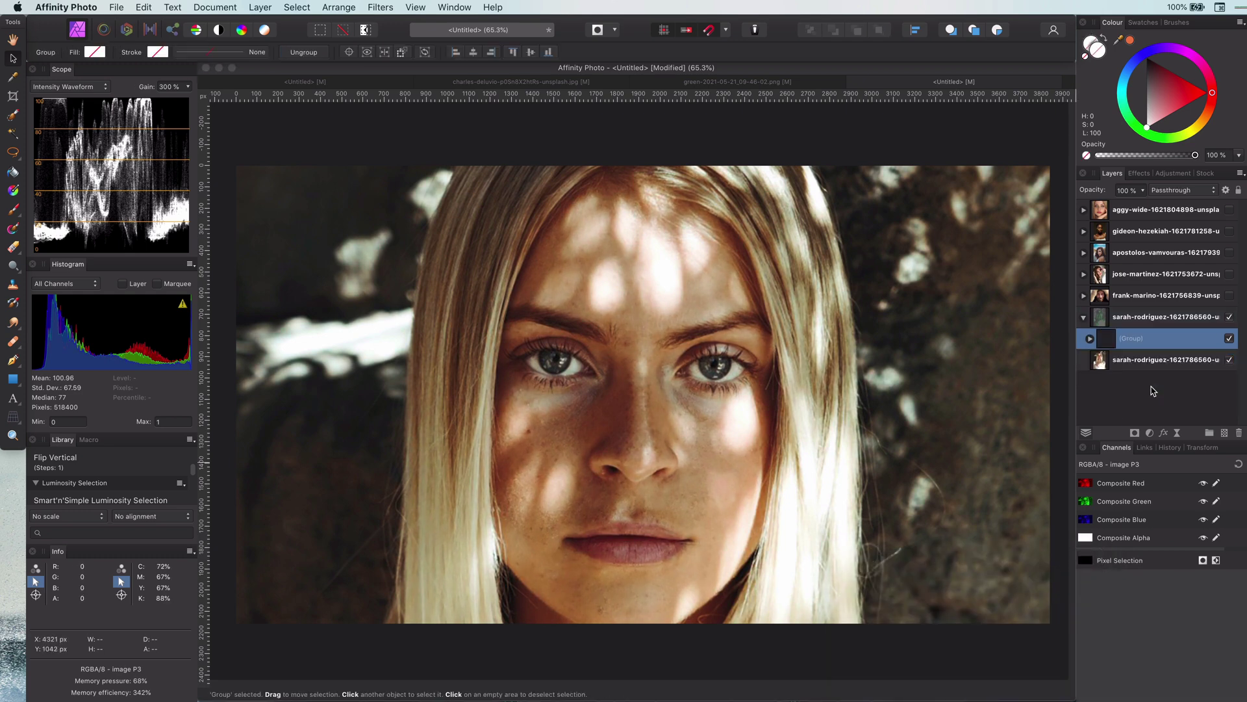
pyautogui.moveTo(1107, 339); pyautogui.dragTo(1131, 365)
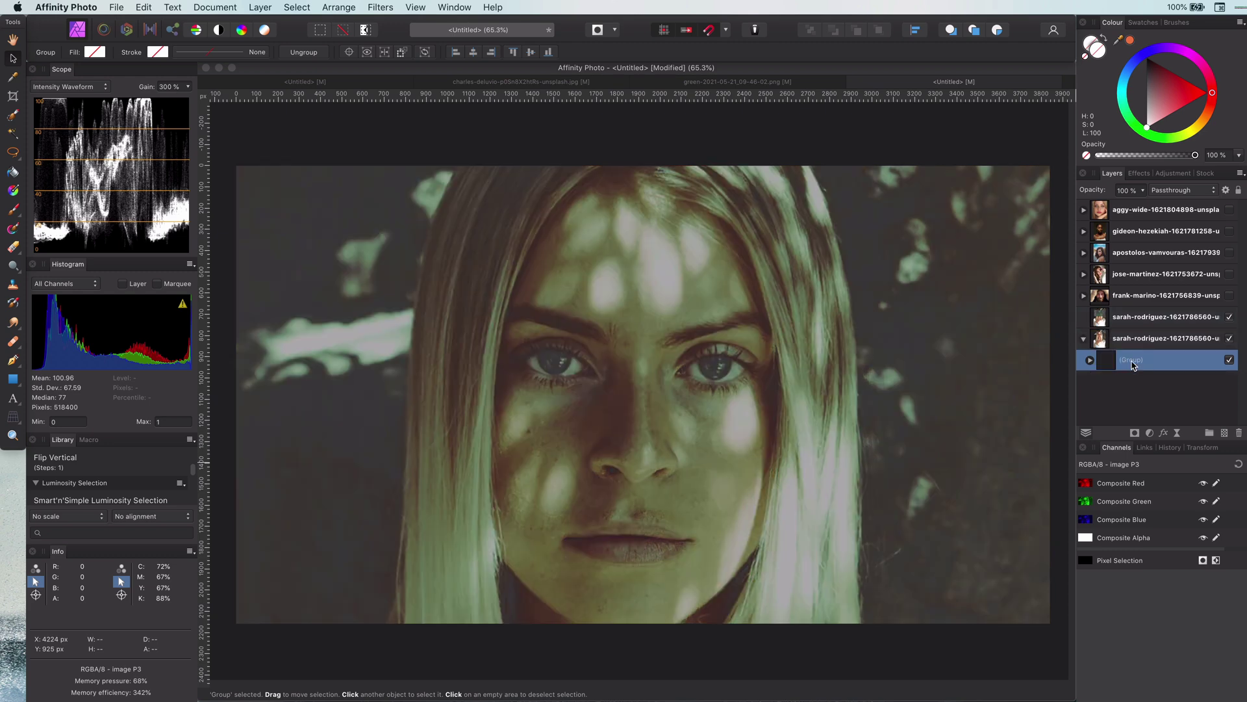
pyautogui.click(1148, 321)
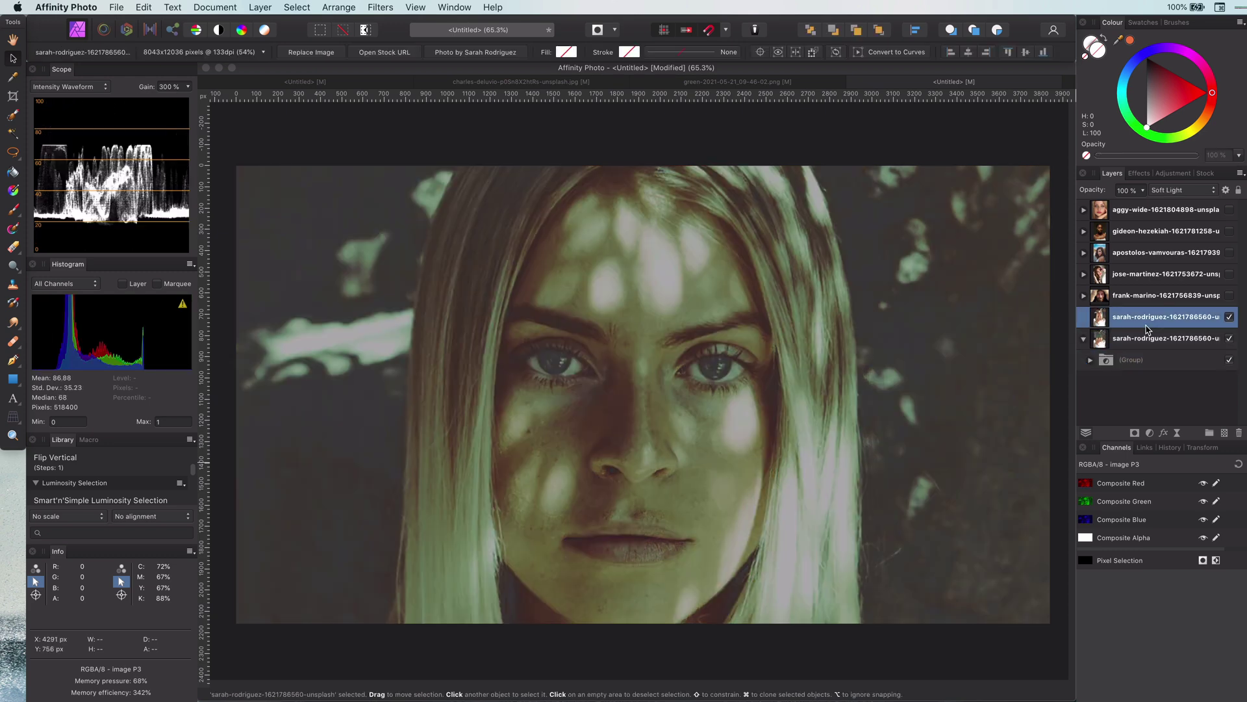
pyautogui.press('super+h')
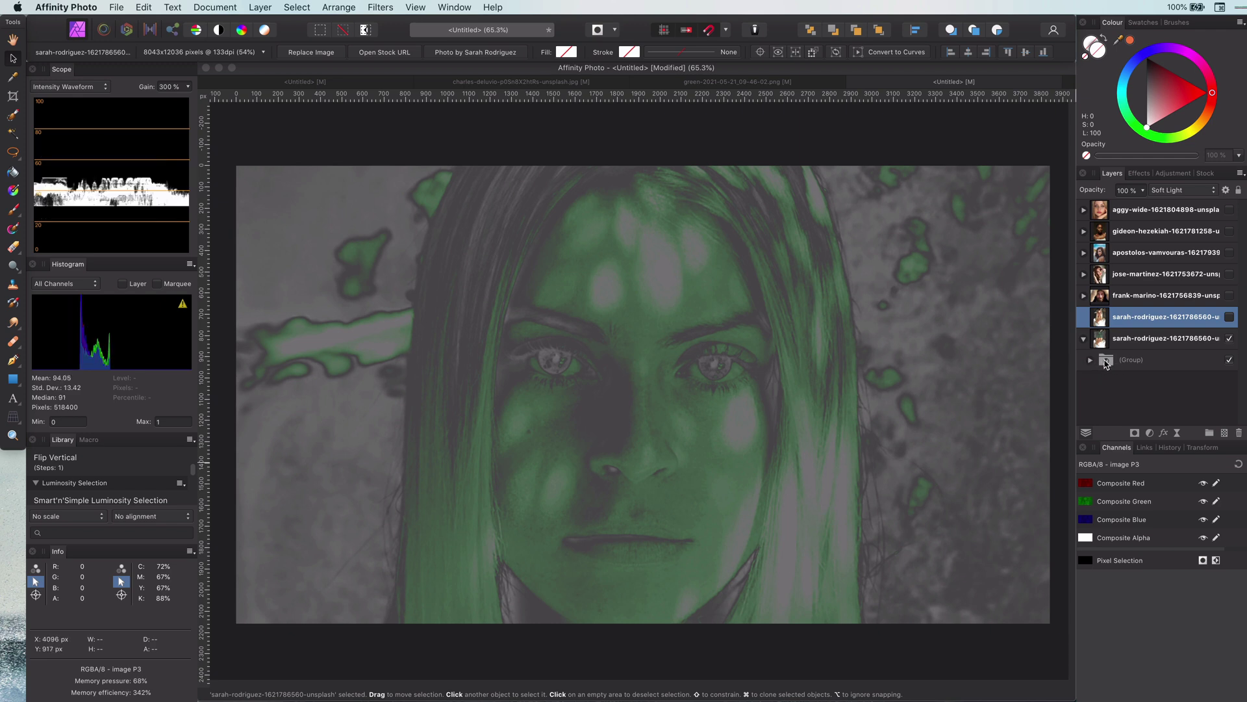
# - Within the group, set the Recolour hue to about 144° and the Black & White adjustment's Yellow to about 61%
pyautogui.click(1115, 361)
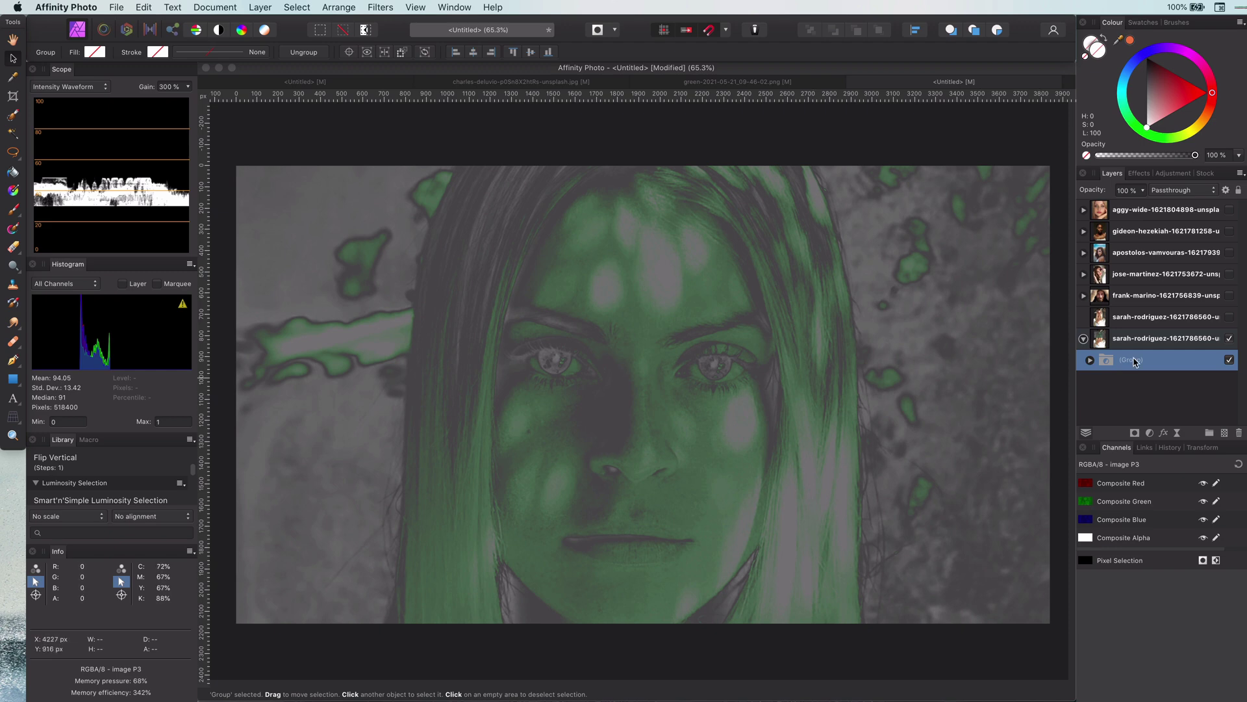
pyautogui.click(1090, 360)
pyautogui.doubleClick(1112, 403)
pyautogui.moveTo(1004, 603); pyautogui.dragTo(940, 604)
pyautogui.scroll(-1, 1115, 406)
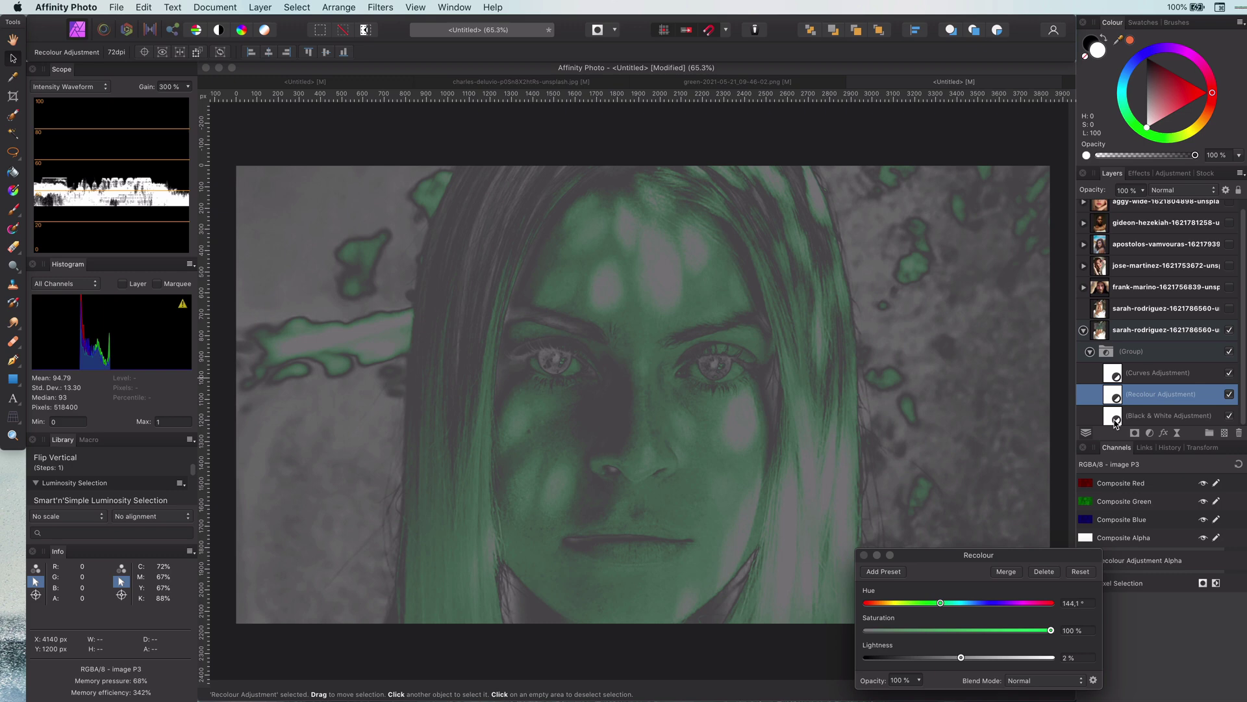
pyautogui.doubleClick(1115, 417)
pyautogui.moveTo(971, 532)
pyautogui.mouseDown()
pyautogui.moveTo(991, 533)
pyautogui.moveTo(906, 536)
pyautogui.moveTo(953, 536)
pyautogui.mouseUp()
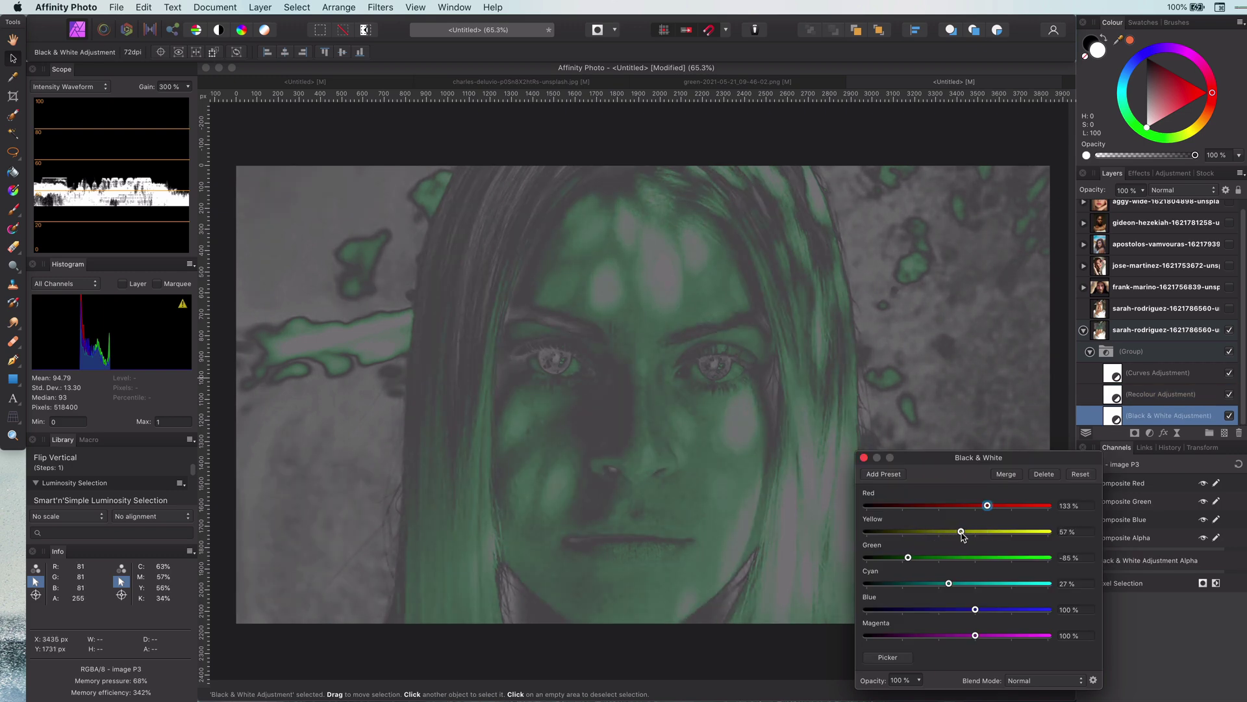
pyautogui.click(864, 458)
# - Change the adjustment group's blend mode to Soft Light
pyautogui.click(1162, 354)
pyautogui.click(1181, 190)
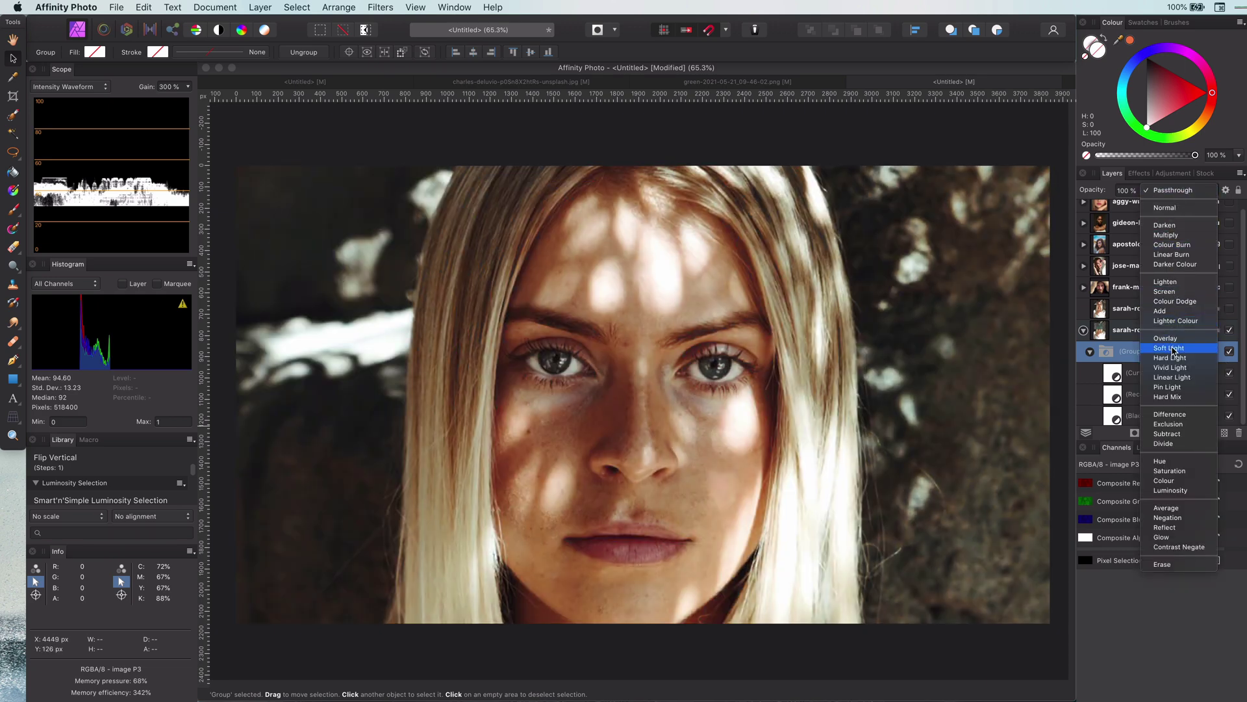
pyautogui.click(1173, 349)
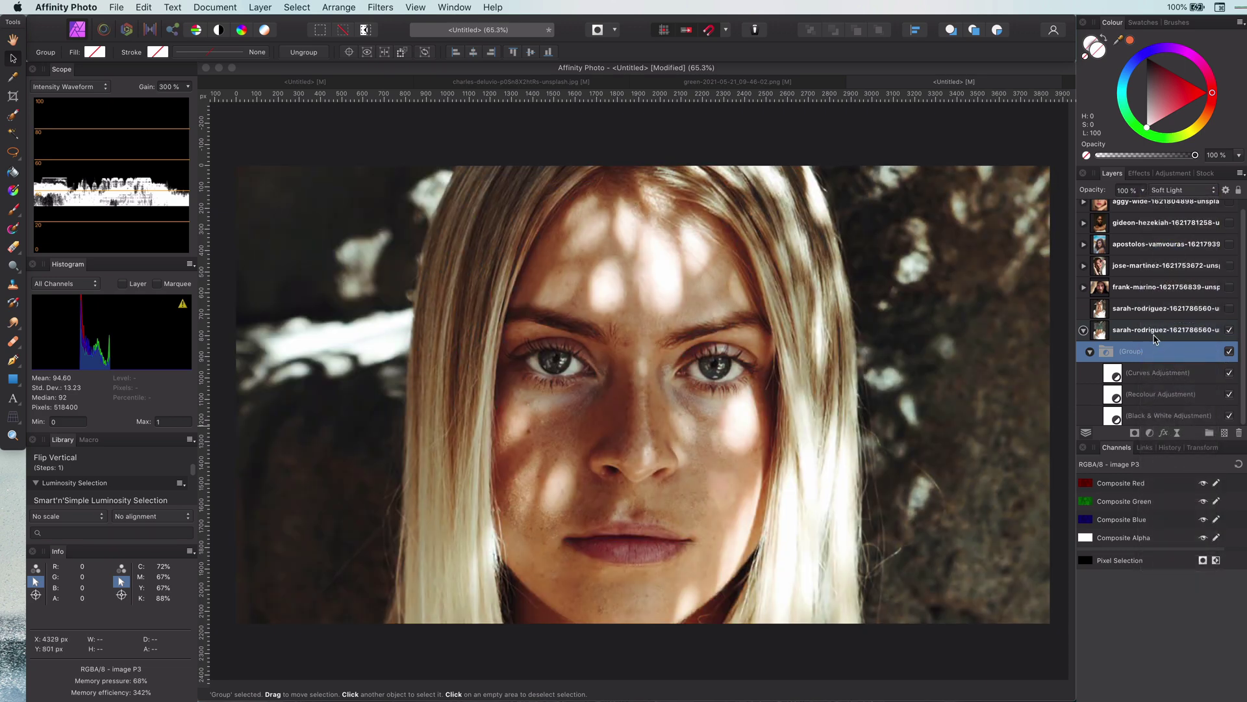
# - Keep the grouped Recolour adjustment's hue at about 144° and raise its lightness to 5%
pyautogui.doubleClick(1113, 394)
pyautogui.moveTo(940, 603)
pyautogui.mouseDown()
pyautogui.moveTo(916, 603)
pyautogui.moveTo(940, 603)
pyautogui.mouseUp()
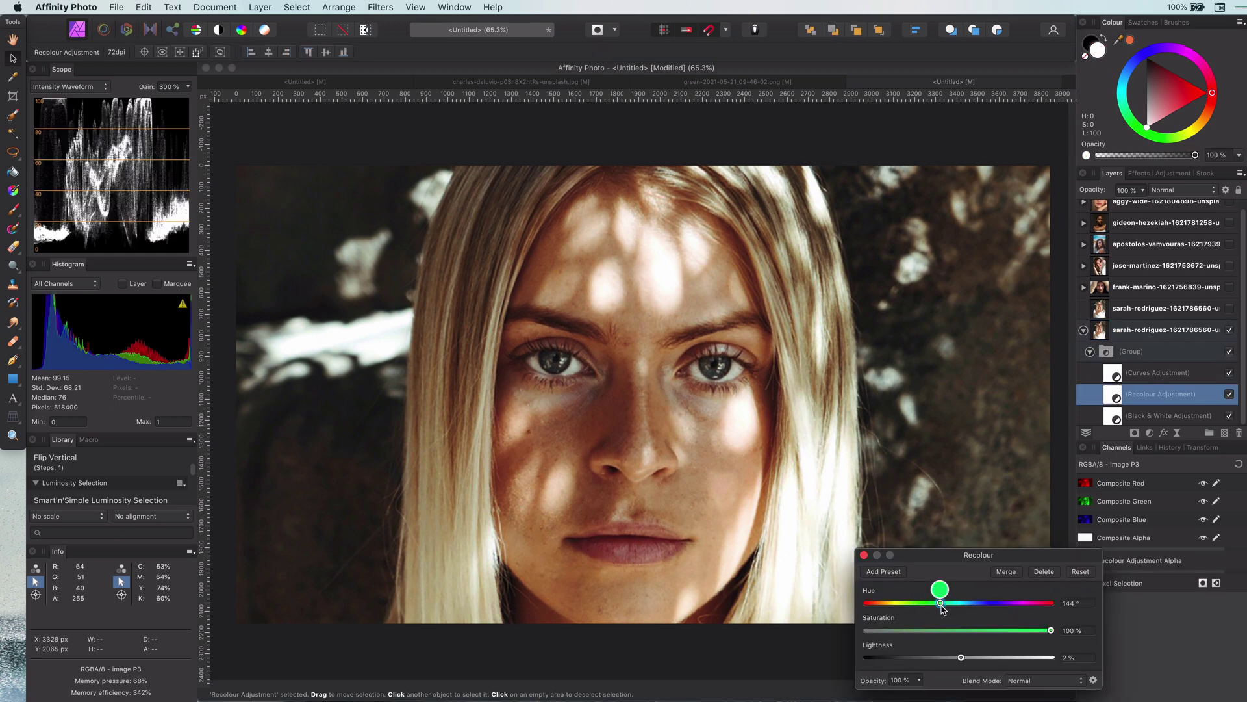
pyautogui.moveTo(961, 658); pyautogui.dragTo(964, 657)
pyautogui.click(863, 554)
# - Raise the Red and Yellow values of the grouped Black & White adjustment
pyautogui.doubleClick(1113, 415)
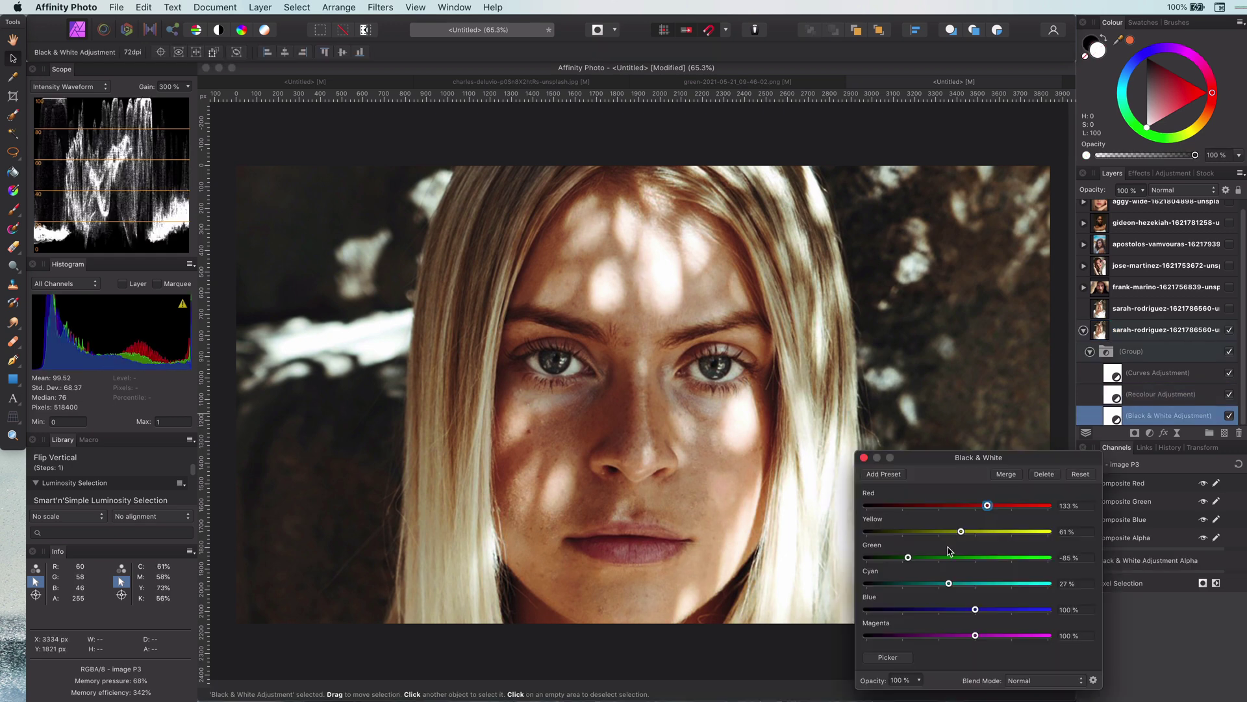
pyautogui.moveTo(961, 531); pyautogui.dragTo(980, 531)
pyautogui.moveTo(992, 506); pyautogui.dragTo(992, 506)
pyautogui.moveTo(981, 532); pyautogui.dragTo(1005, 506)
pyautogui.click(864, 458)
# - Set the grouped Recolour adjustment's hue to about 87° and its lightness to -15%
pyautogui.doubleClick(1113, 393)
pyautogui.moveTo(940, 602); pyautogui.dragTo(920, 603)
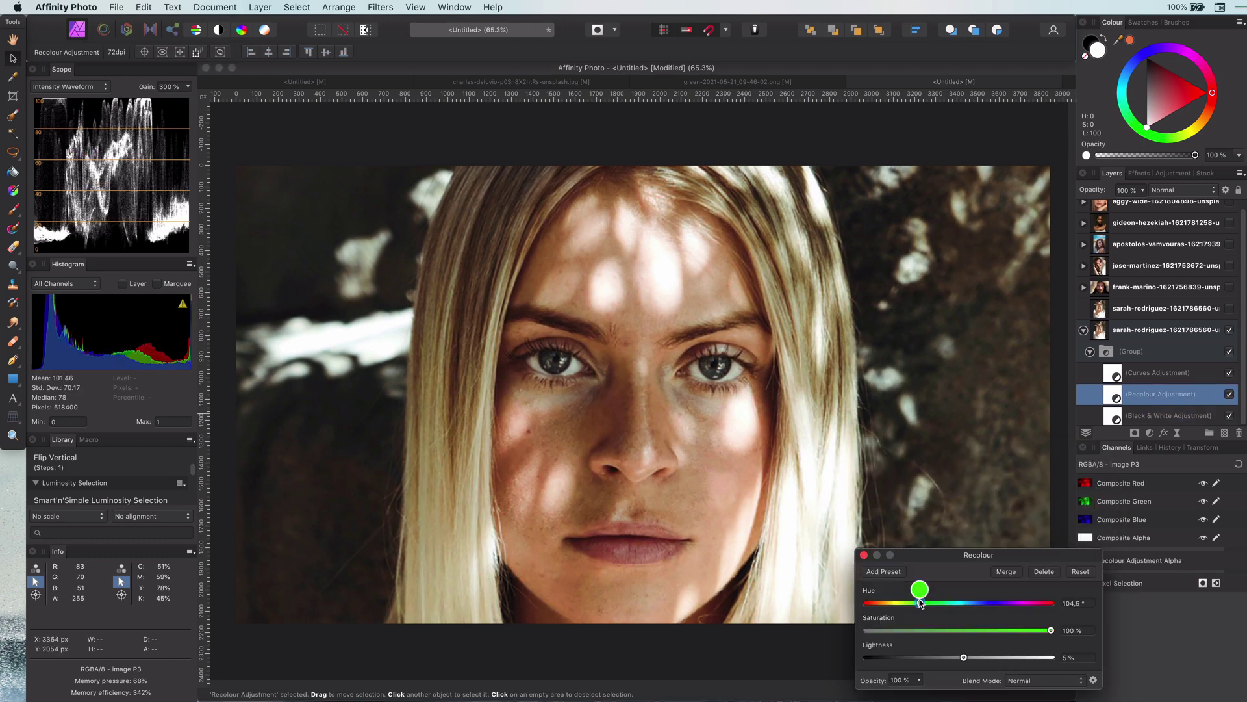
pyautogui.moveTo(964, 658)
pyautogui.mouseDown()
pyautogui.moveTo(924, 657)
pyautogui.moveTo(946, 657)
pyautogui.mouseUp()
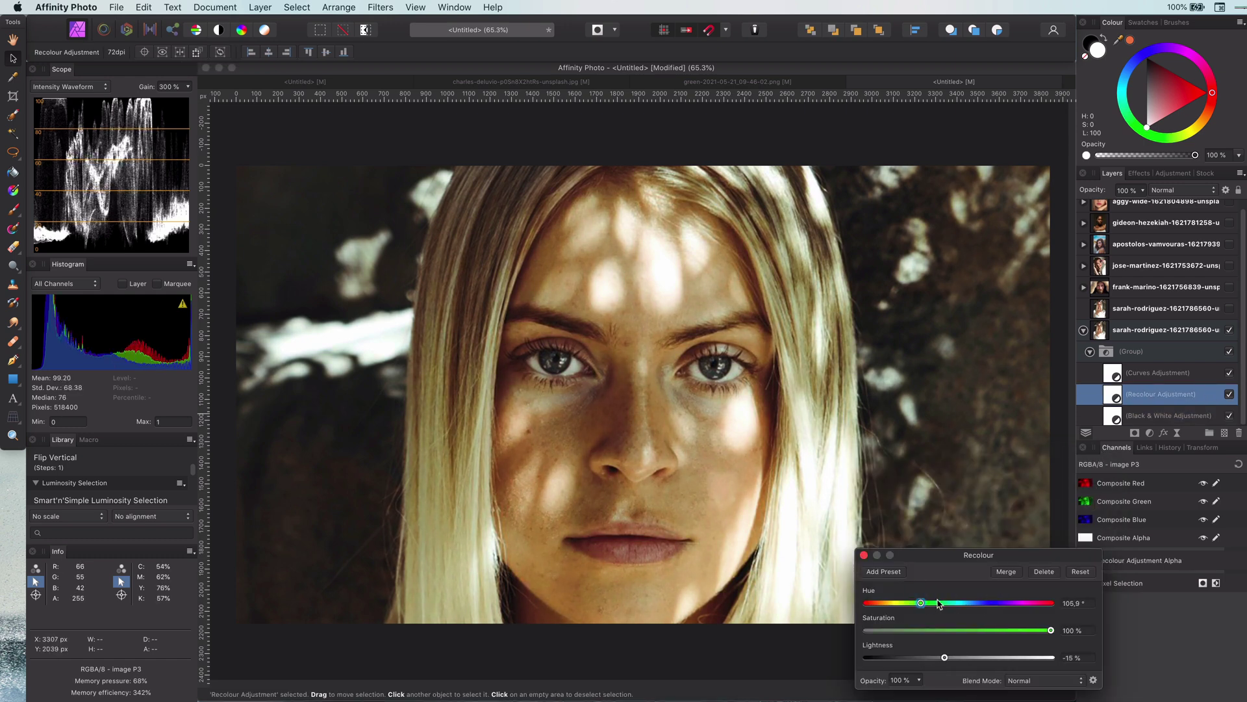
pyautogui.moveTo(921, 603); pyautogui.dragTo(909, 603)
pyautogui.click(863, 555)
# - Toggle the Soft Light adjustment group's visibility to compare the portrait before and after
pyautogui.click(1230, 351)
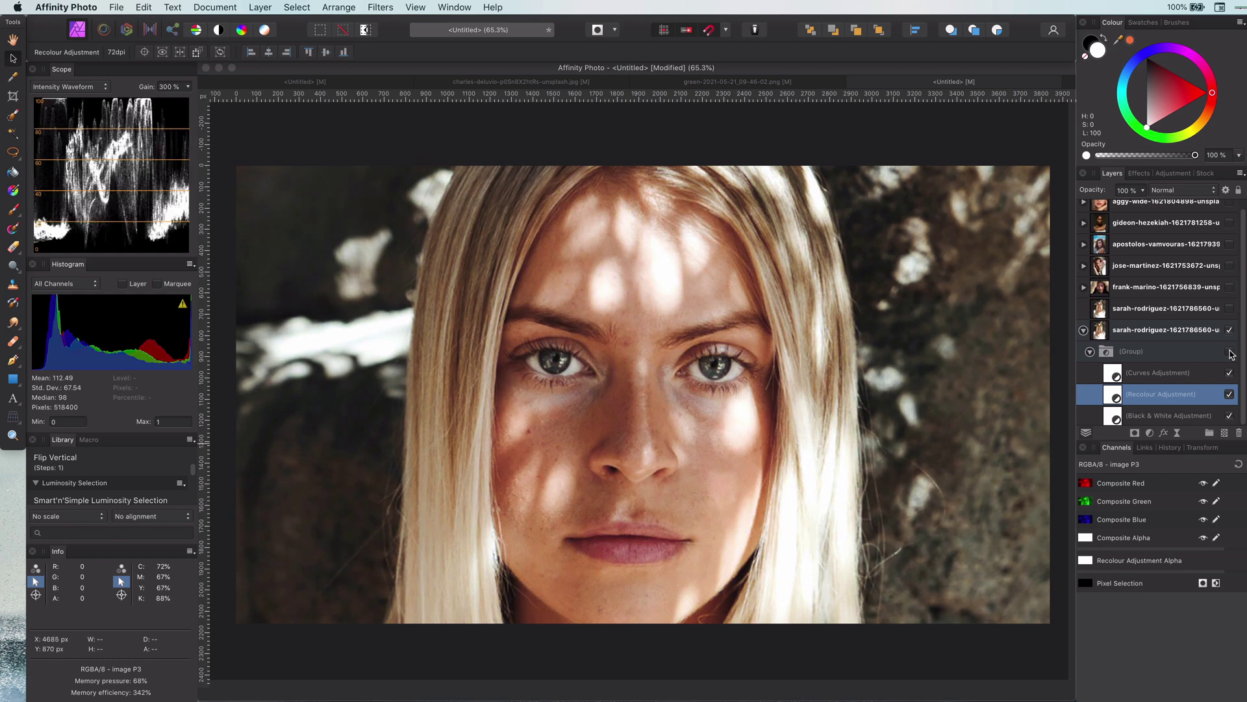
pyautogui.click(1230, 351)
pyautogui.click(1230, 352)
pyautogui.click(1229, 351)
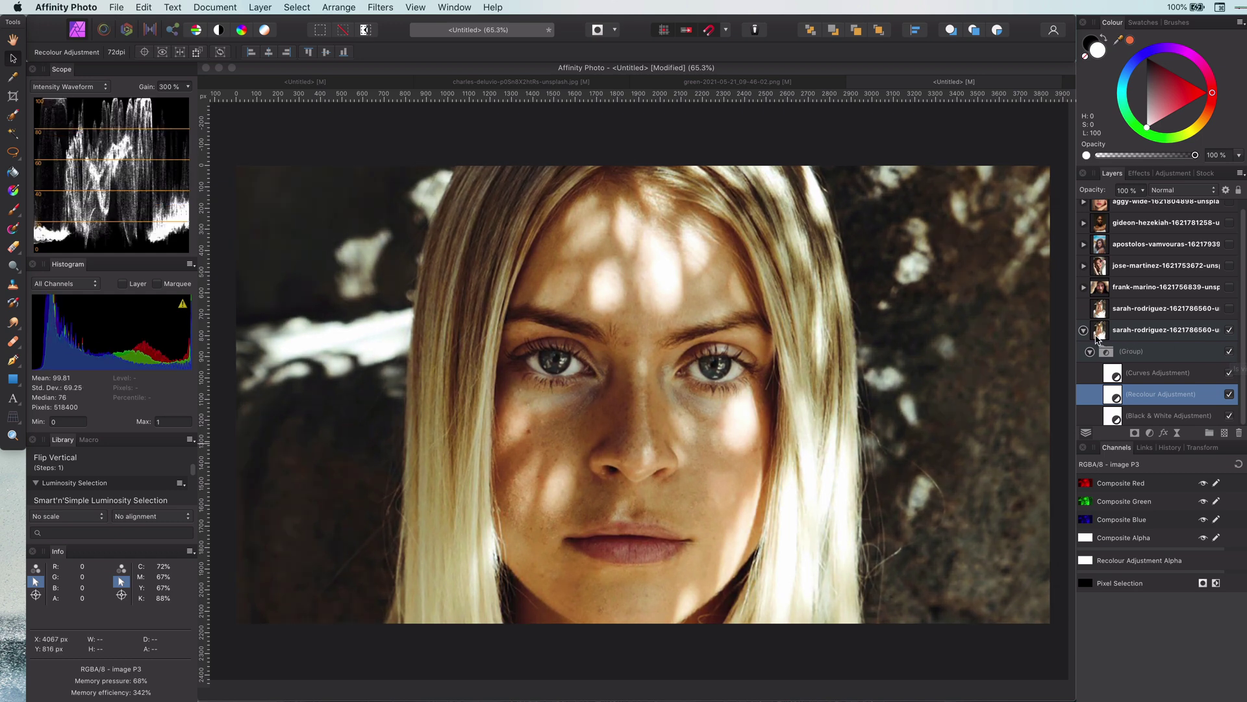
# - Copy the Soft Light adjustment group nested in the blonde woman's portrait
pyautogui.click(1084, 331)
pyautogui.click(1084, 339)
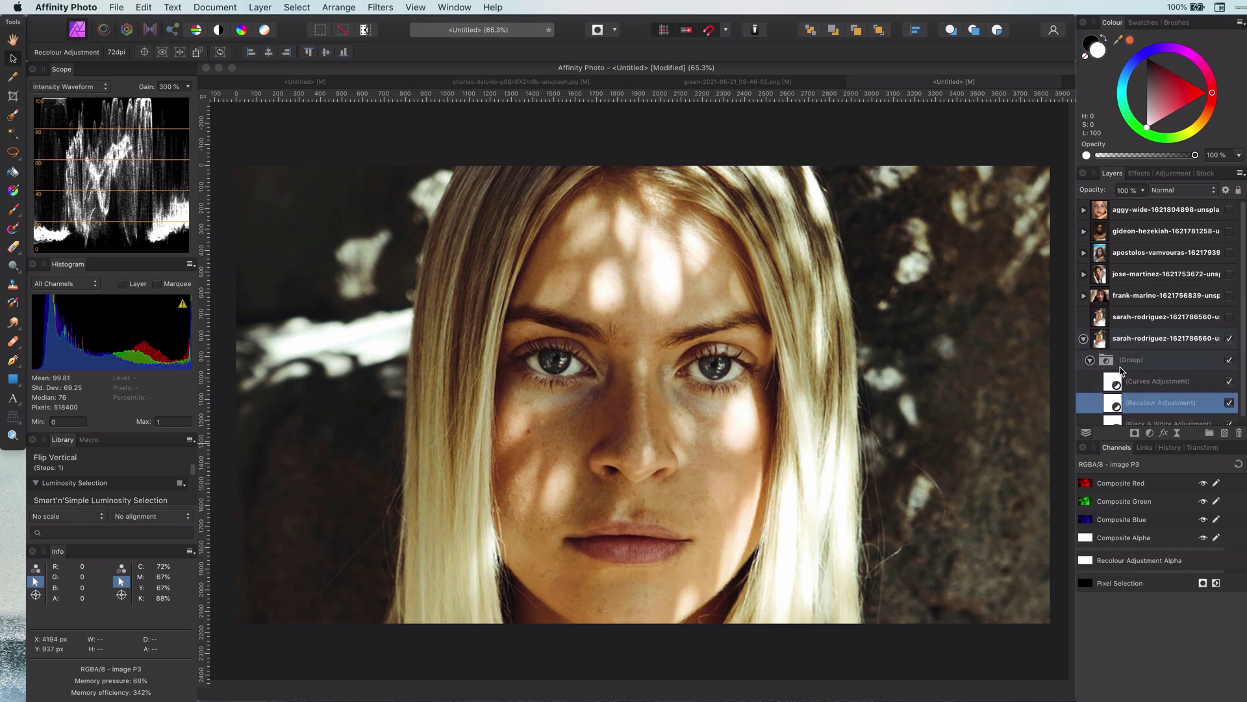
pyautogui.click(1110, 364)
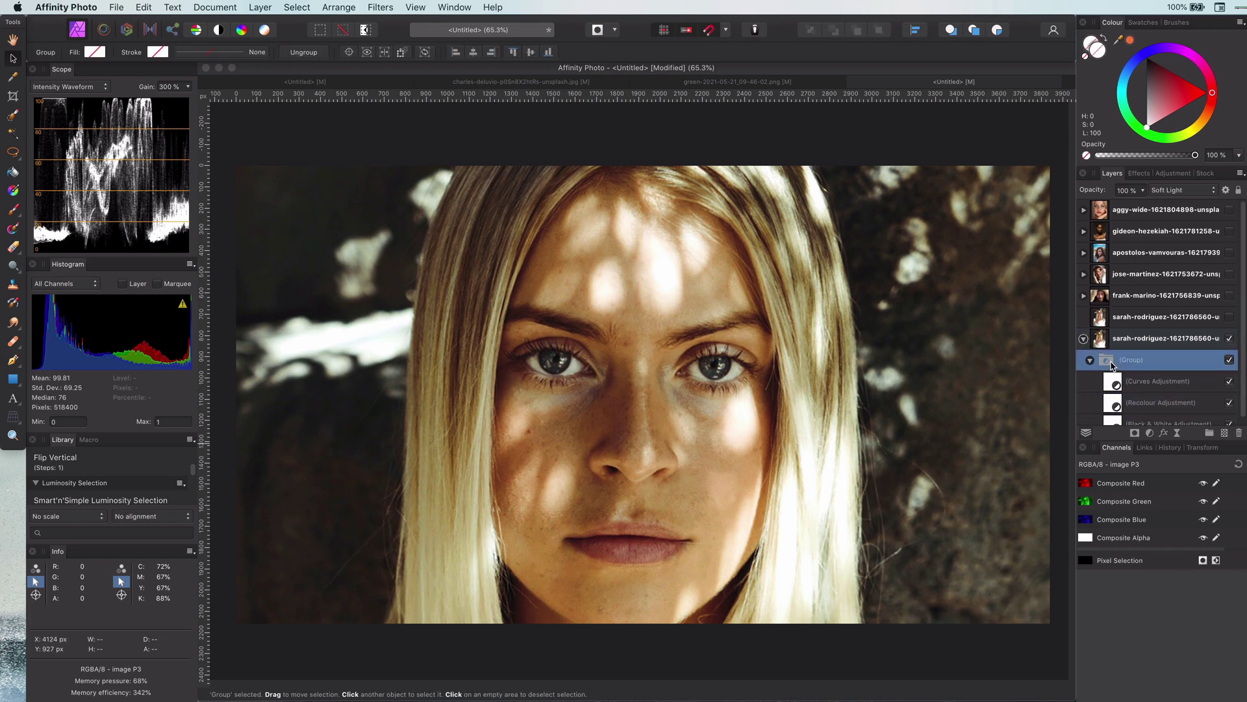
pyautogui.rightClick(1110, 364)
pyautogui.click(1123, 381)
# - Hide the blonde woman's portrait, show the bearded man's portrait and paste the copied adjustment group inside it
pyautogui.click(1208, 297)
pyautogui.click(1229, 338)
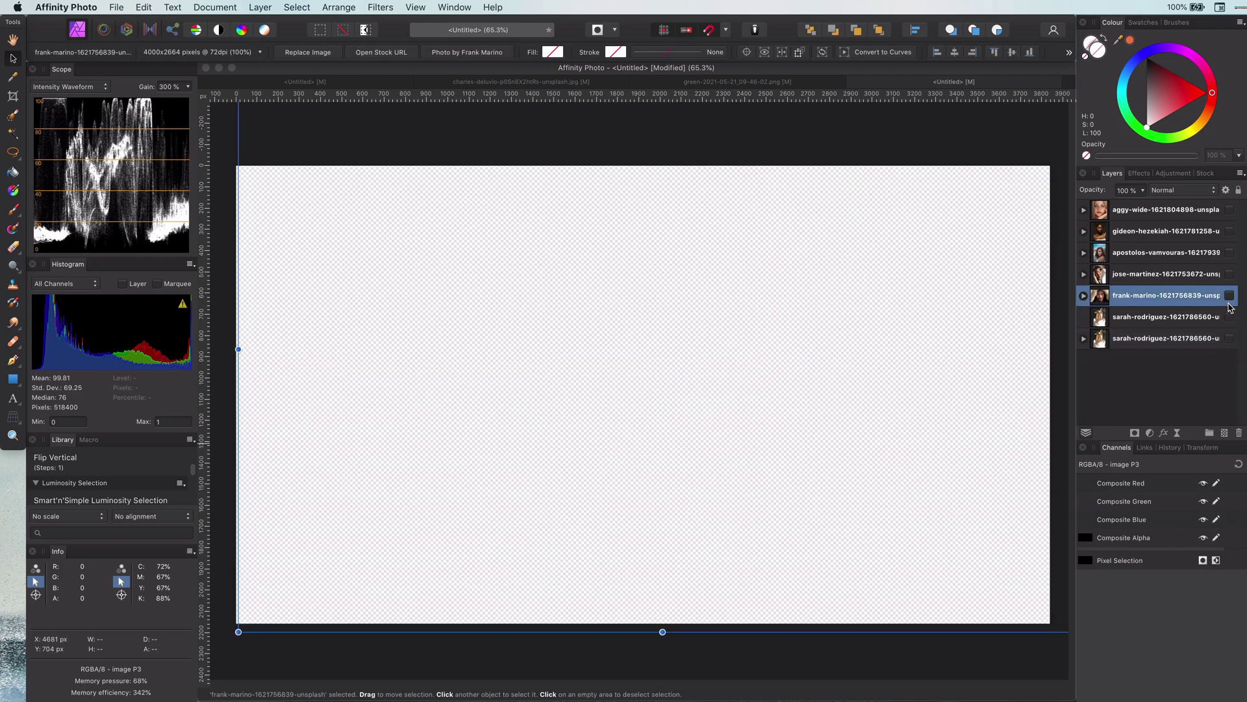
pyautogui.click(1230, 295)
pyautogui.click(1084, 296)
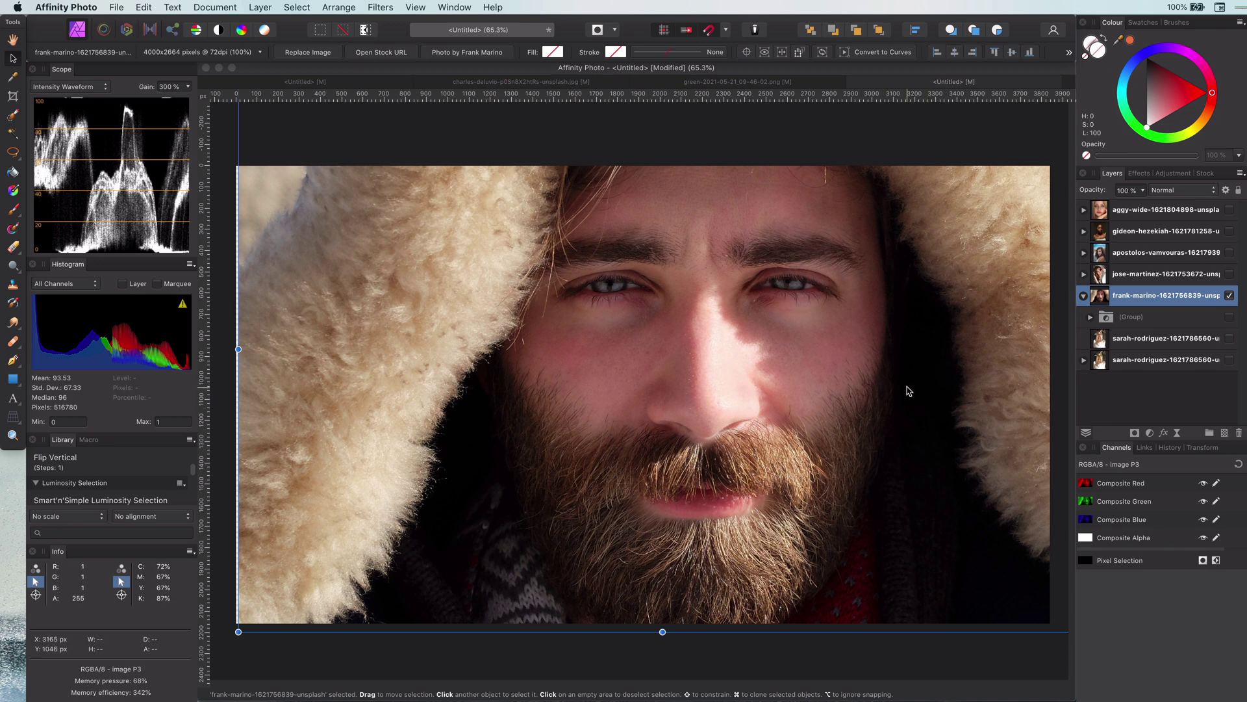
pyautogui.rightClick(1139, 297)
pyautogui.click(1163, 328)
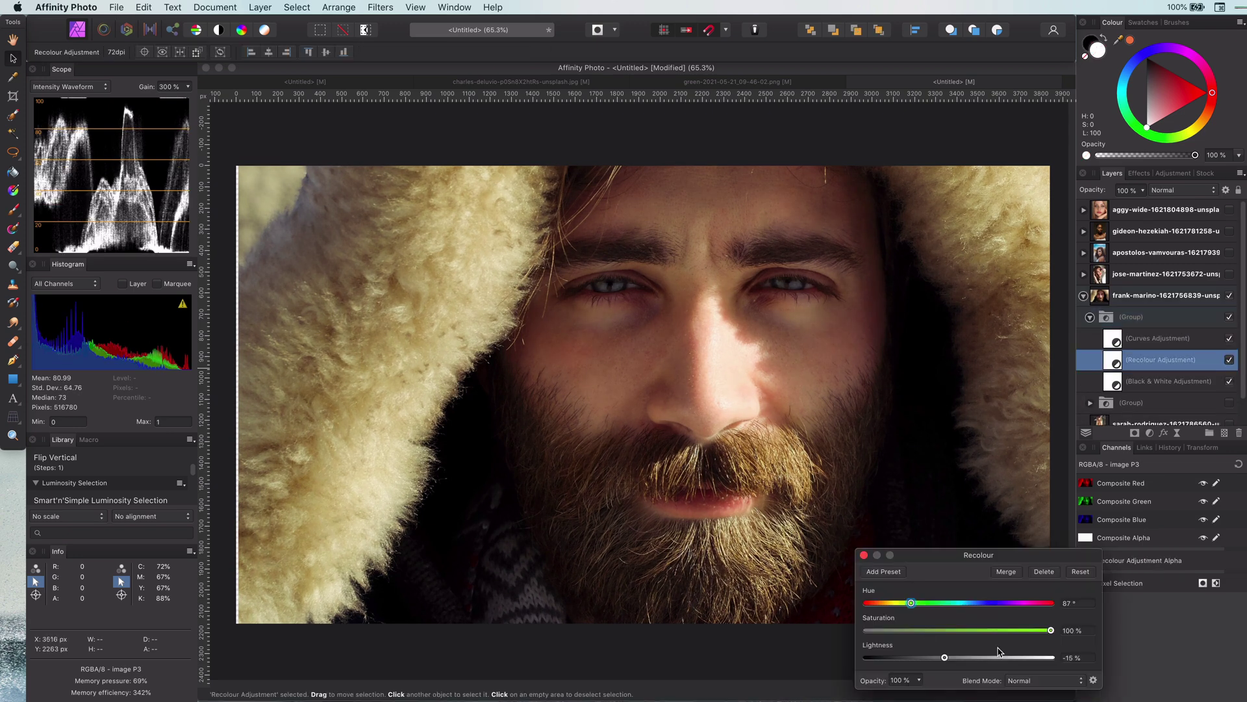
# - Set the pasted group's Recolour to hue 68.7°, saturation 80% and lightness 37%, and toggle the group to compare
pyautogui.moveTo(912, 603)
pyautogui.mouseDown()
pyautogui.moveTo(990, 605)
pyautogui.moveTo(853, 613)
pyautogui.moveTo(901, 603)
pyautogui.mouseUp()
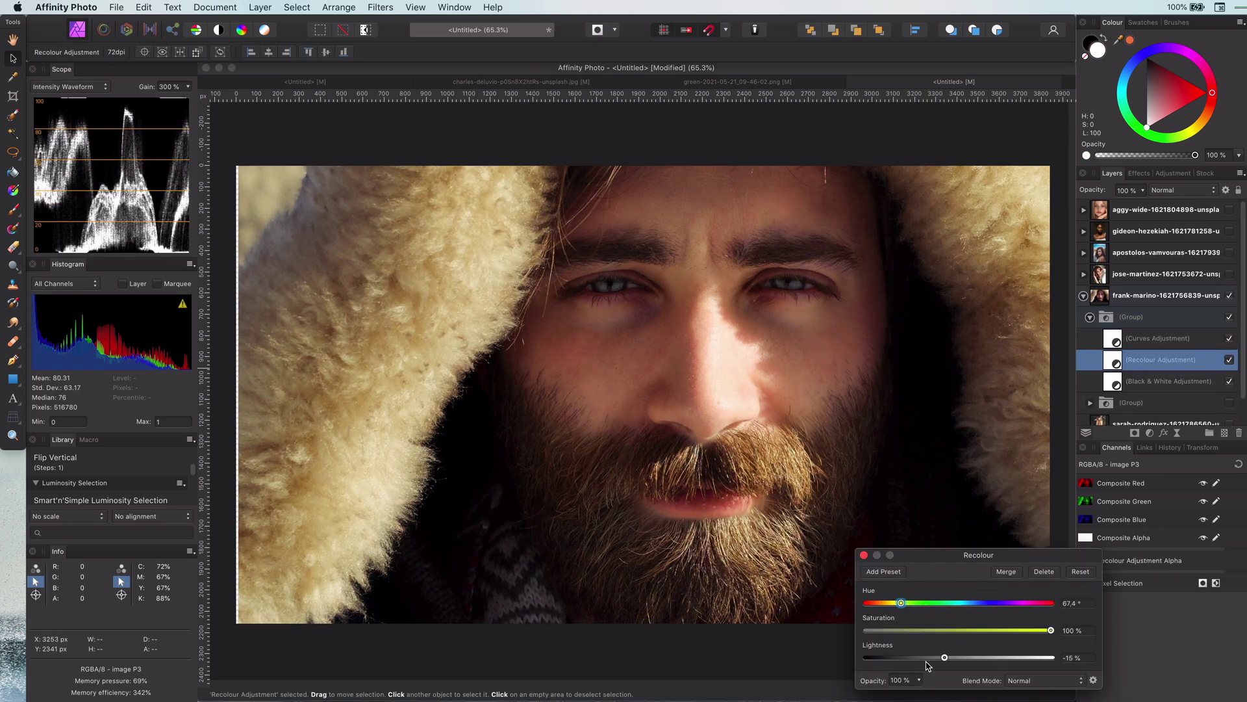
pyautogui.moveTo(944, 657); pyautogui.dragTo(904, 658)
pyautogui.click(1014, 630)
pyautogui.moveTo(909, 599)
pyautogui.mouseDown()
pyautogui.moveTo(929, 603)
pyautogui.moveTo(925, 629)
pyautogui.moveTo(902, 602)
pyautogui.mouseUp()
pyautogui.moveTo(904, 657); pyautogui.dragTo(993, 657)
pyautogui.click(1229, 317)
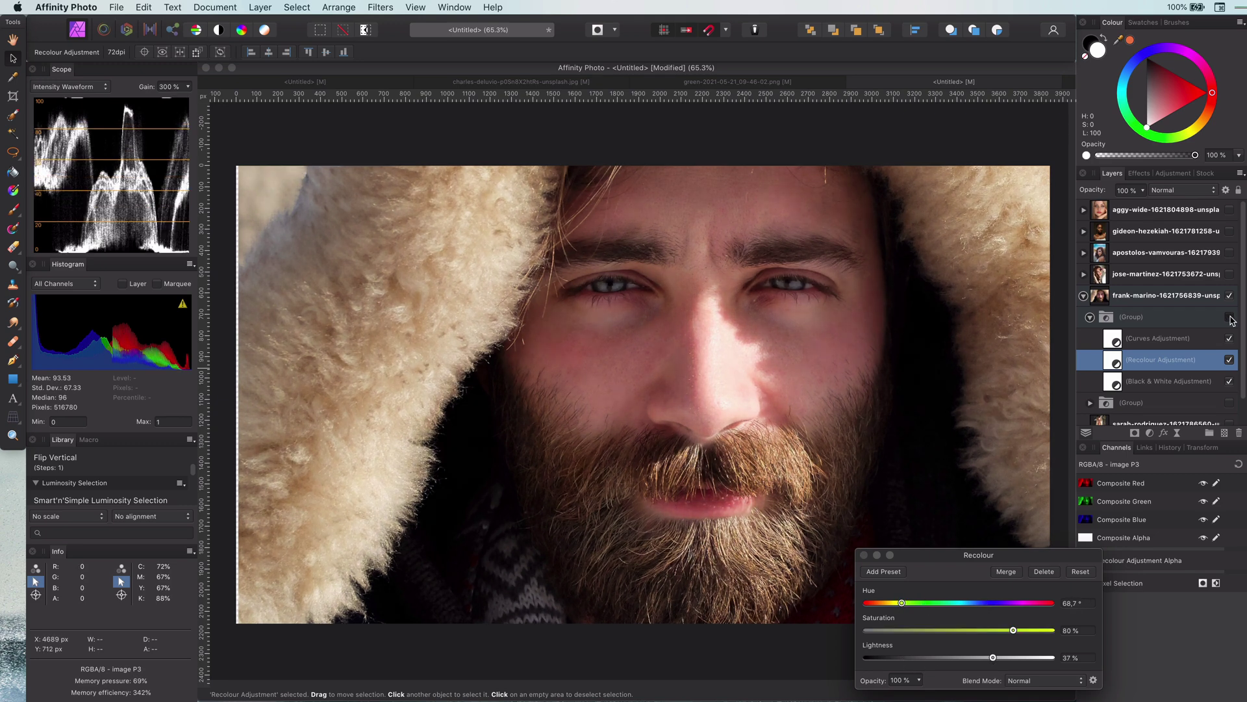
pyautogui.click(1230, 317)
pyautogui.click(863, 555)
# - Show the portrait of the woman with red lipstick, expand its nested adjustment group and turn the group on
pyautogui.click(1083, 296)
pyautogui.click(1084, 274)
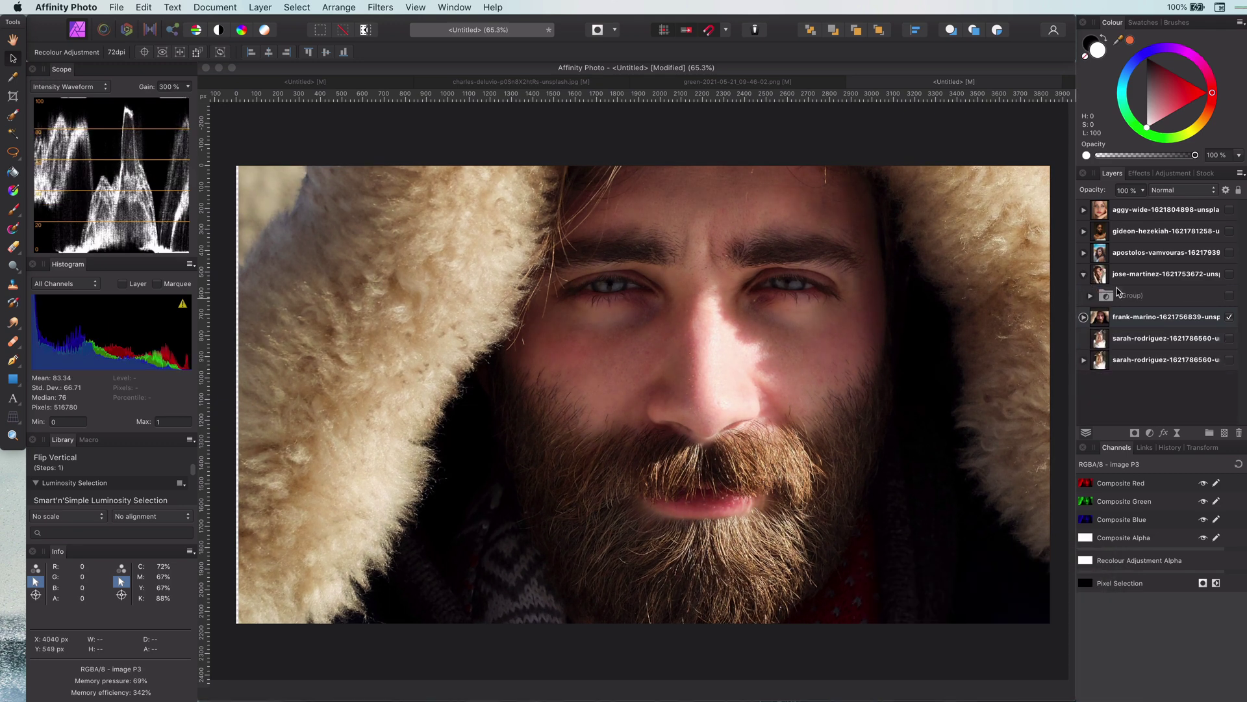
pyautogui.click(1229, 273)
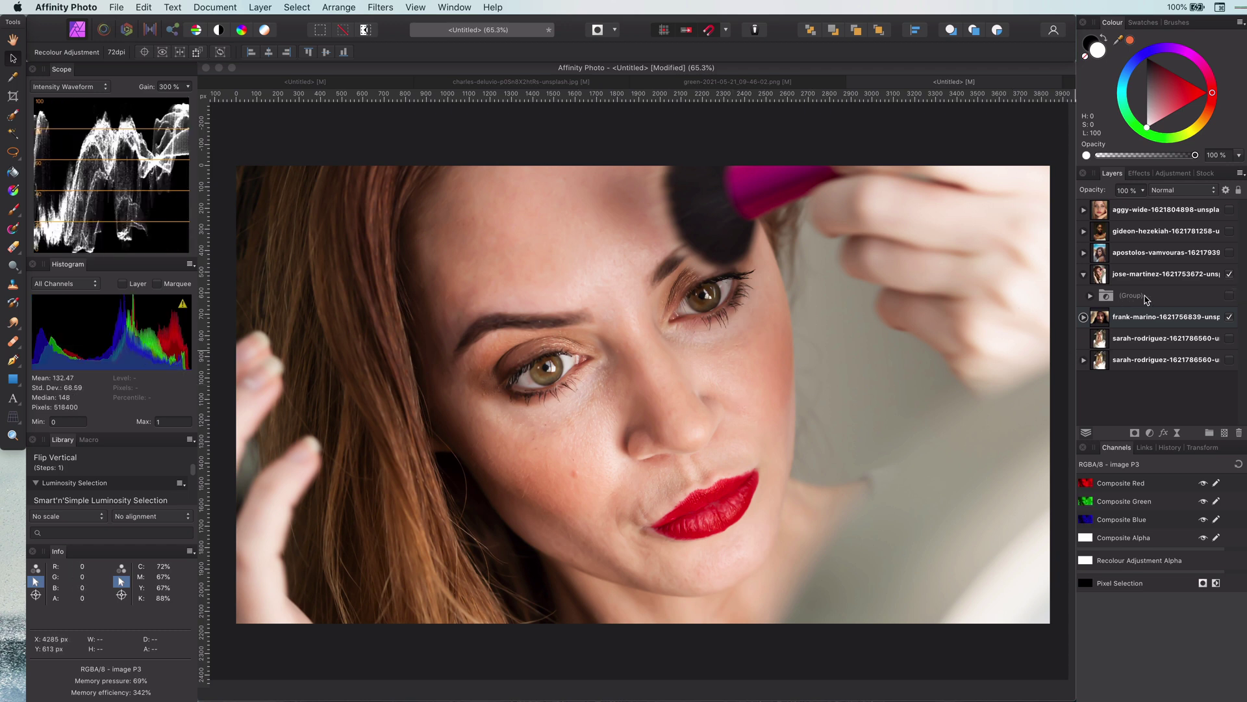
pyautogui.click(1091, 295)
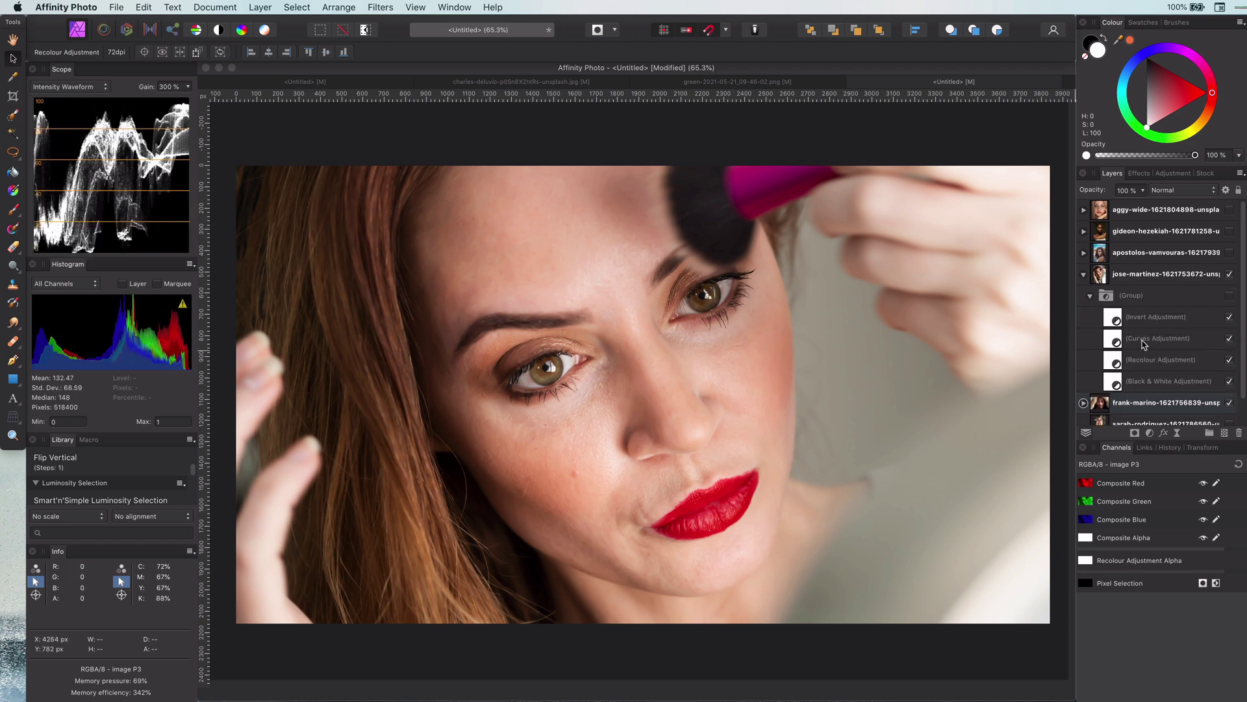
pyautogui.click(1228, 297)
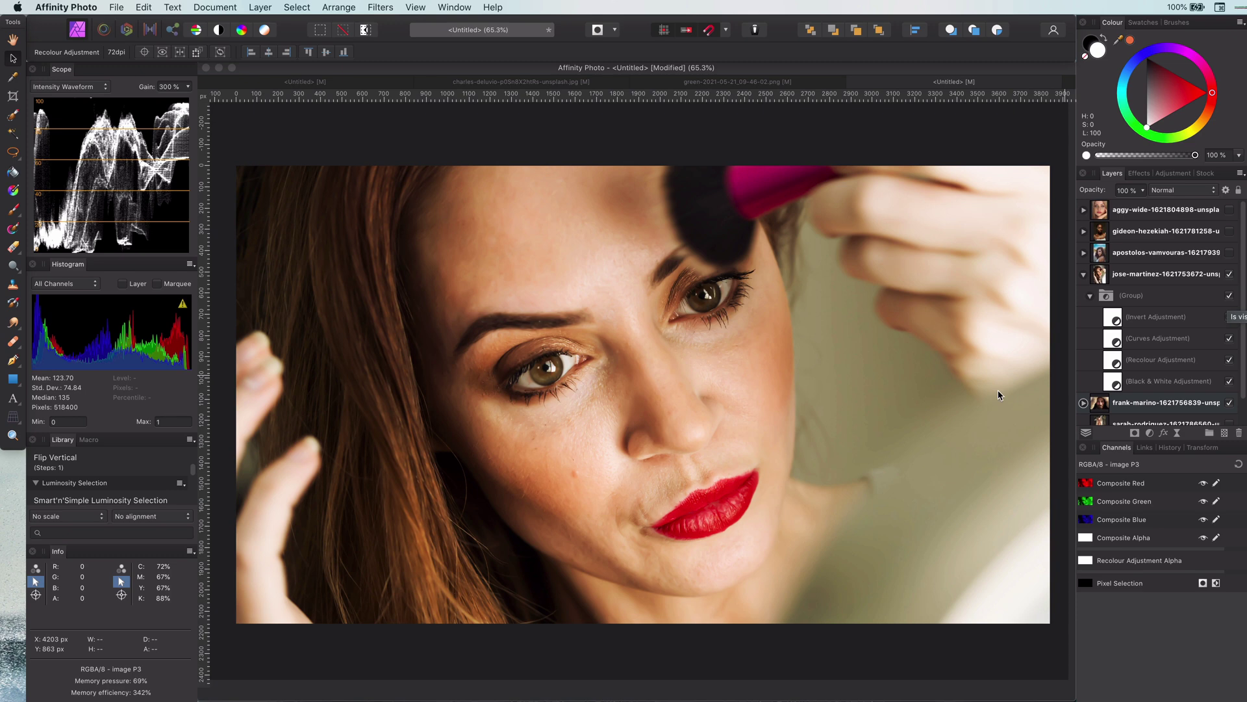
# - Toggle the group's Invert adjustment off and on to compare its effect on the portrait
pyautogui.click(1122, 320)
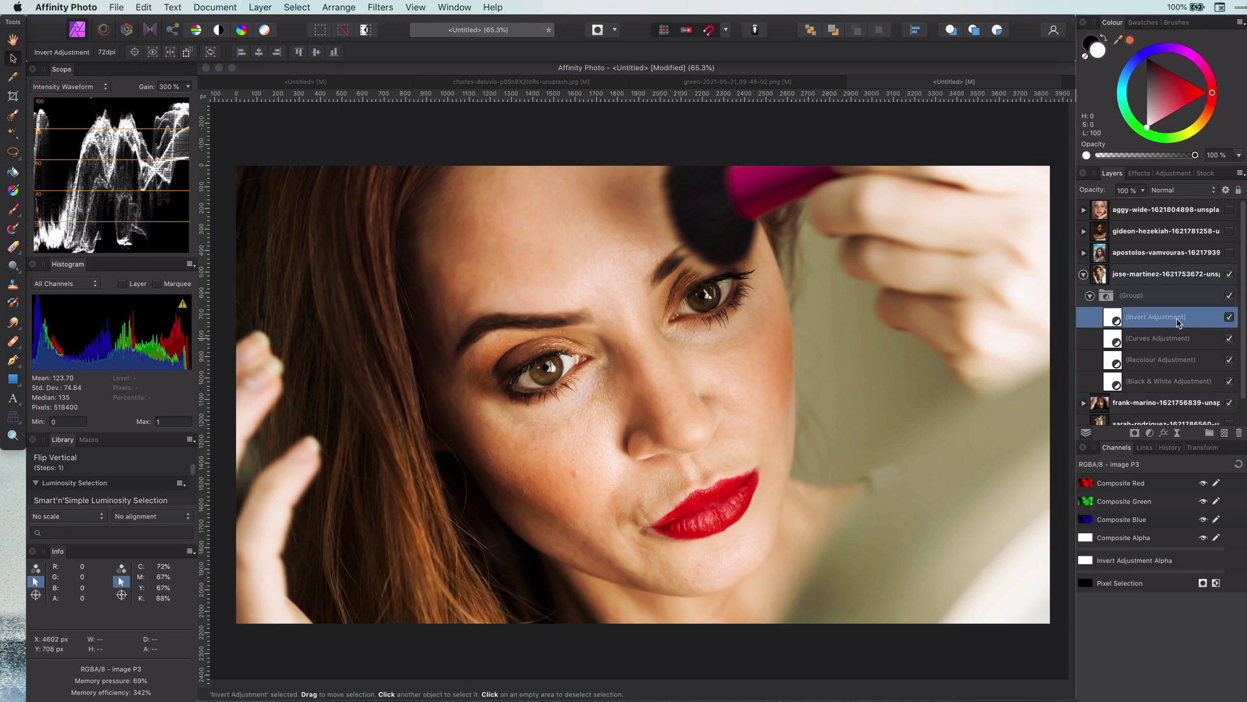
pyautogui.click(1229, 318)
pyautogui.click(1229, 317)
# - Reshape the Curves adjustment in the red-lipstick portrait's group, raising the midpoint and left endpoint and lowering the right endpoint
pyautogui.doubleClick(1113, 339)
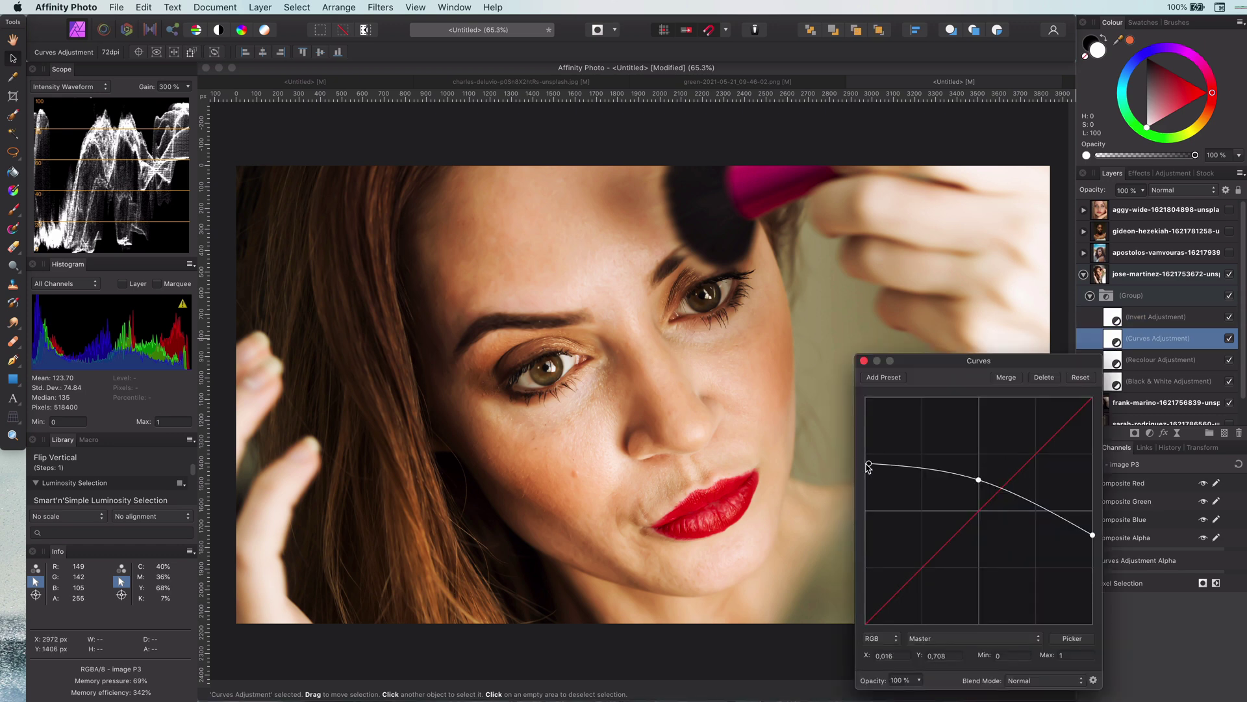
pyautogui.moveTo(869, 465)
pyautogui.mouseDown()
pyautogui.moveTo(869, 552)
pyautogui.moveTo(871, 472)
pyautogui.mouseUp()
pyautogui.moveTo(978, 480)
pyautogui.mouseDown()
pyautogui.moveTo(974, 546)
pyautogui.moveTo(978, 468)
pyautogui.mouseUp()
pyautogui.moveTo(865, 504); pyautogui.dragTo(866, 510)
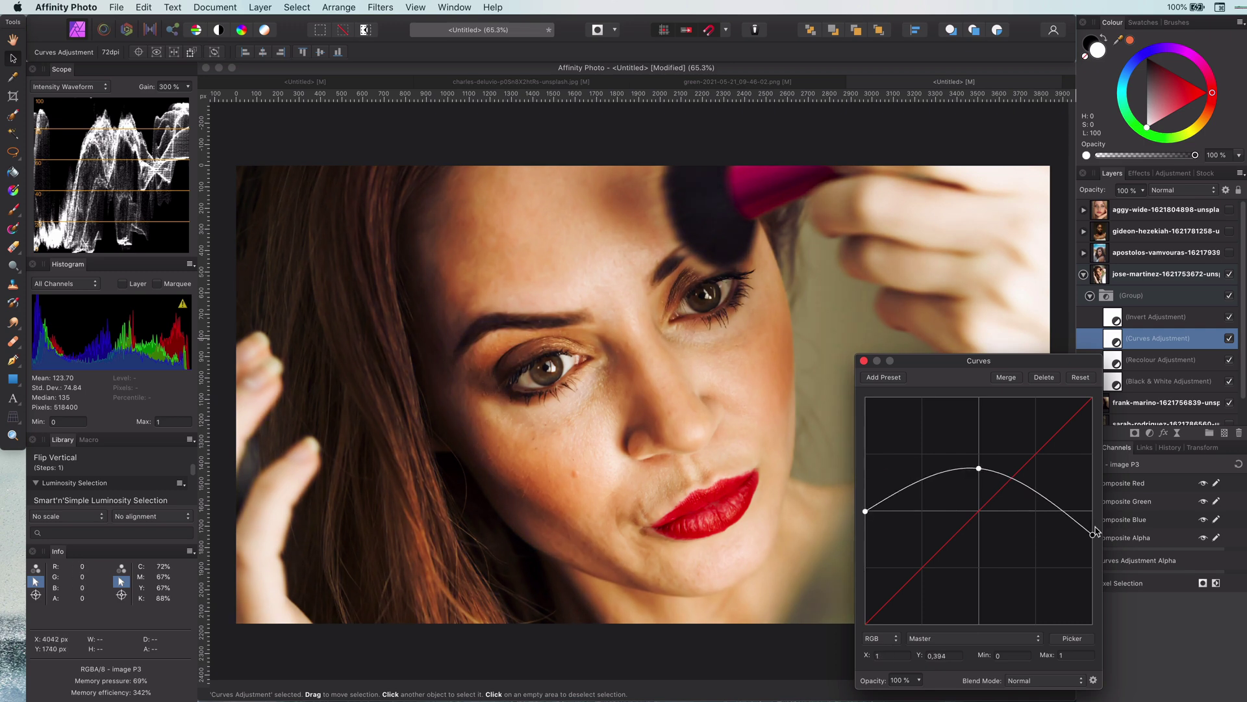
pyautogui.moveTo(1093, 534); pyautogui.dragTo(1096, 513)
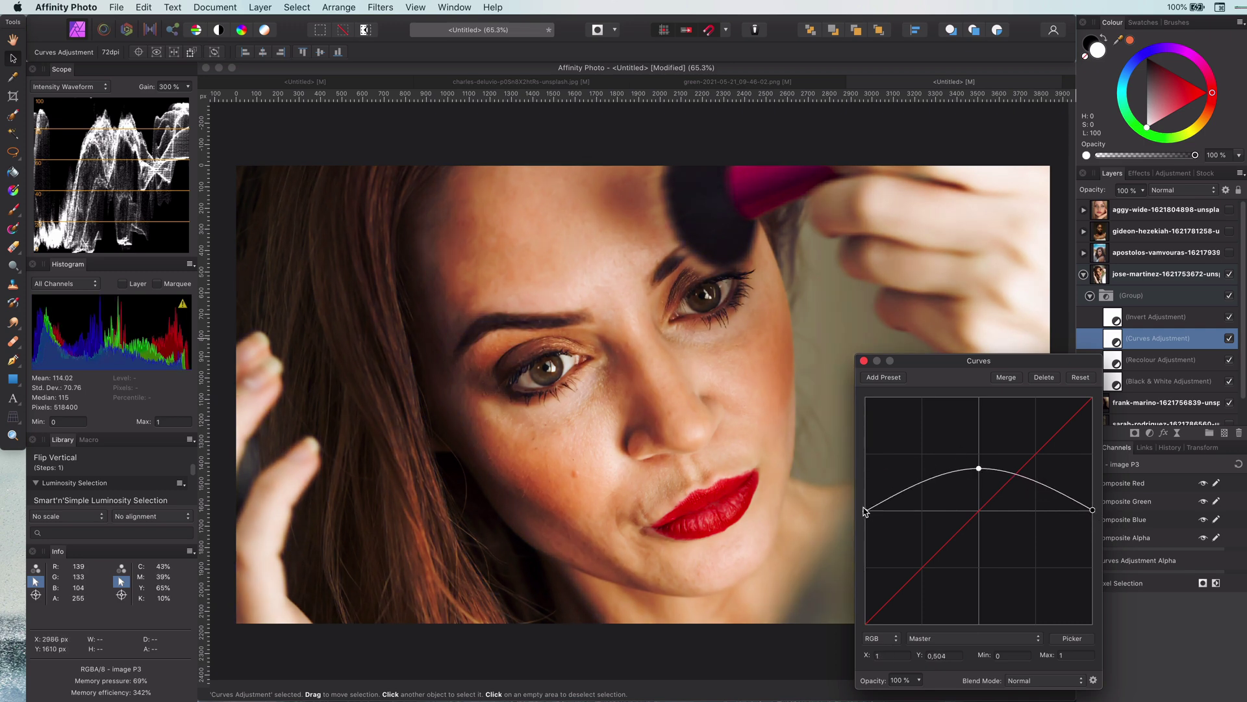
pyautogui.moveTo(864, 511); pyautogui.dragTo(866, 457)
pyautogui.moveTo(1093, 511); pyautogui.dragTo(1097, 557)
pyautogui.click(863, 360)
# - Toggle the Recolour adjustment in the red-lipstick portrait's group off and on to compare its effect
pyautogui.click(1119, 364)
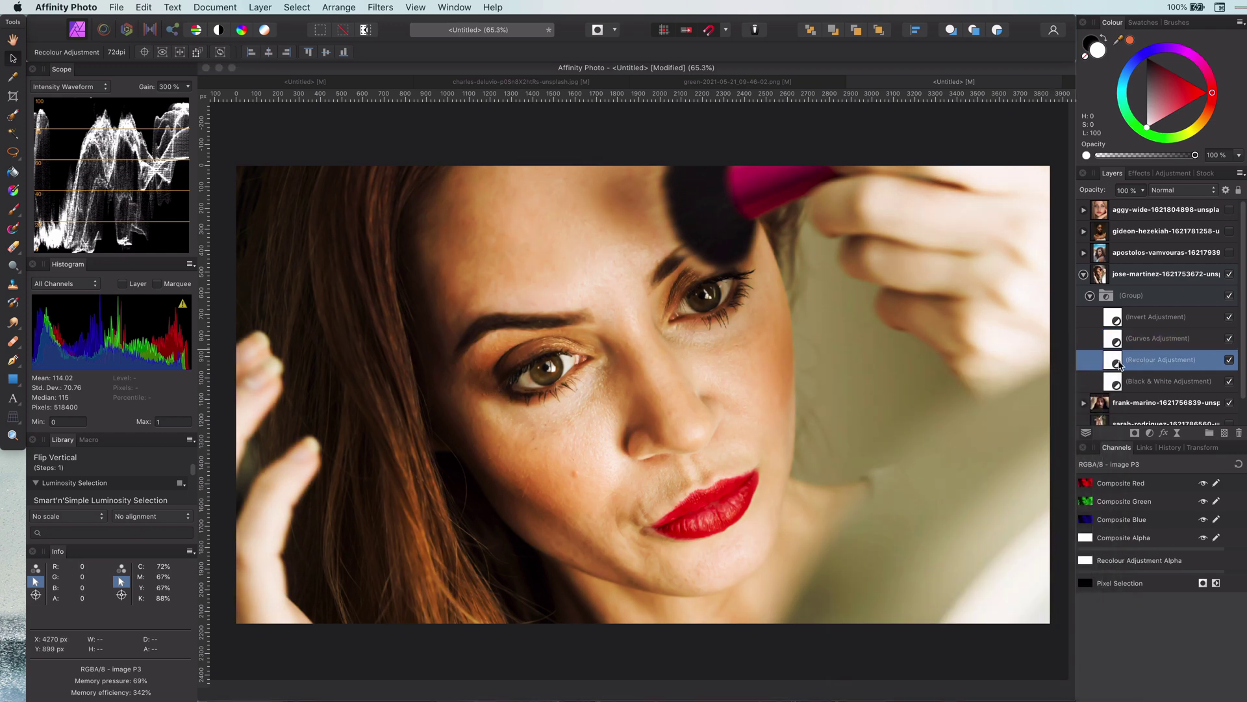
pyautogui.click(1229, 360)
pyautogui.click(1229, 360)
pyautogui.click(1229, 360)
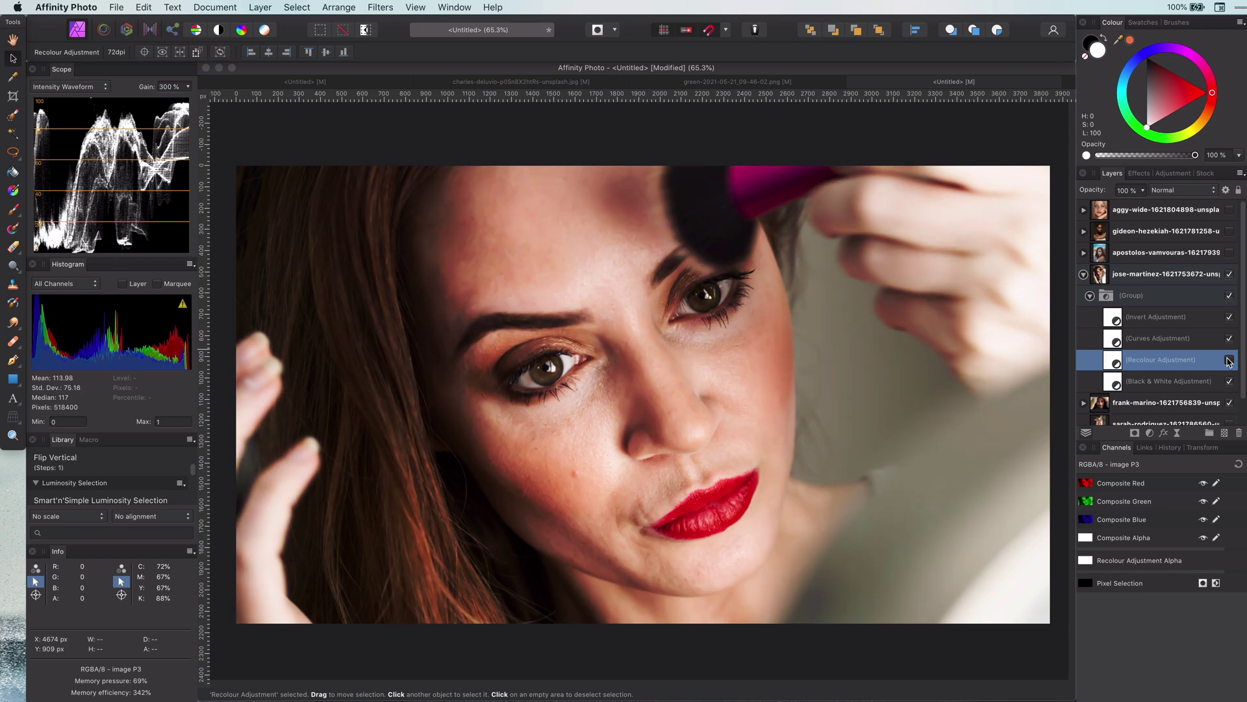
pyautogui.click(1229, 360)
# - Test the Recolour adjustment at different saturations, up to 90%, and toggle the whole adjustment group to compare
pyautogui.doubleClick(1115, 362)
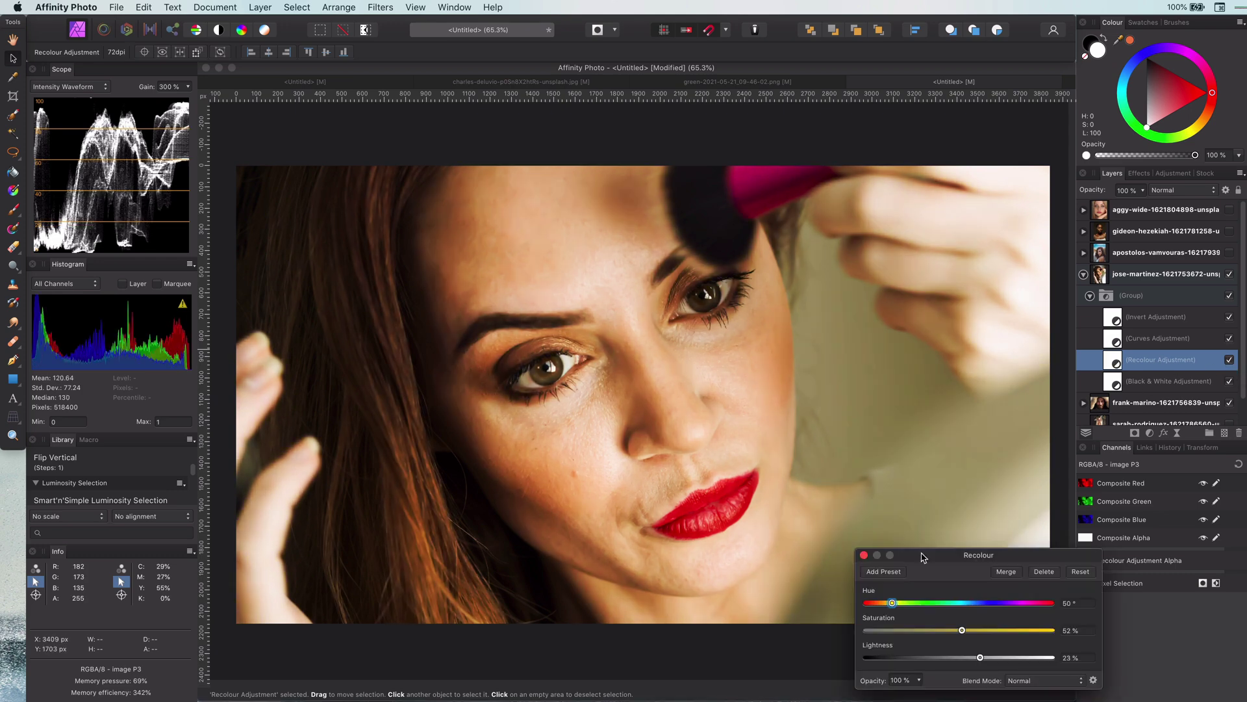
pyautogui.moveTo(962, 630); pyautogui.dragTo(1013, 631)
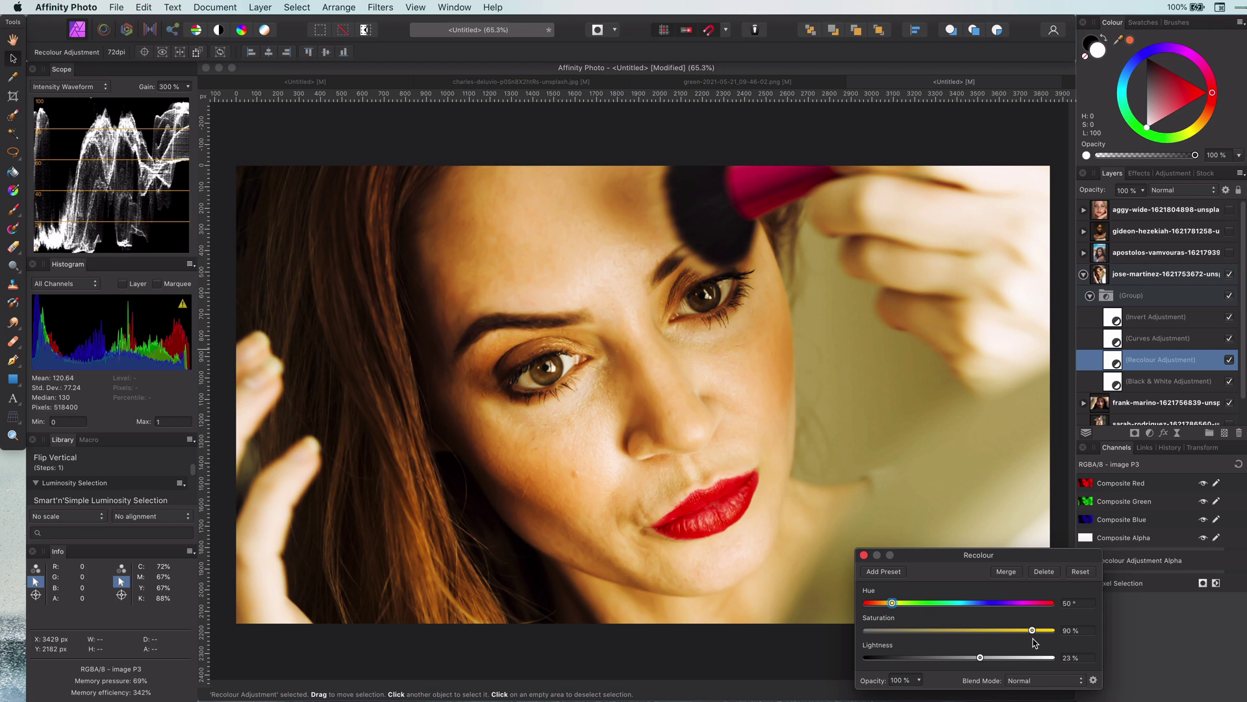
pyautogui.moveTo(899, 632); pyautogui.dragTo(960, 642)
pyautogui.click(864, 555)
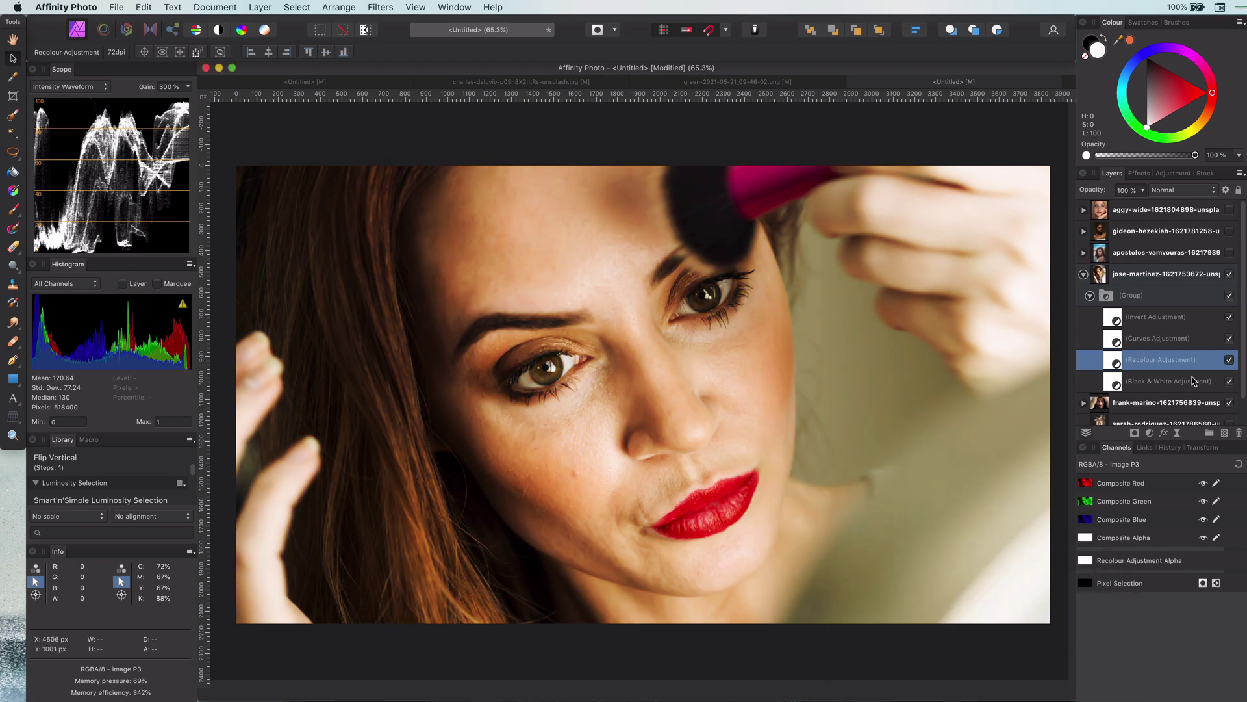
pyautogui.click(1229, 294)
pyautogui.click(1230, 296)
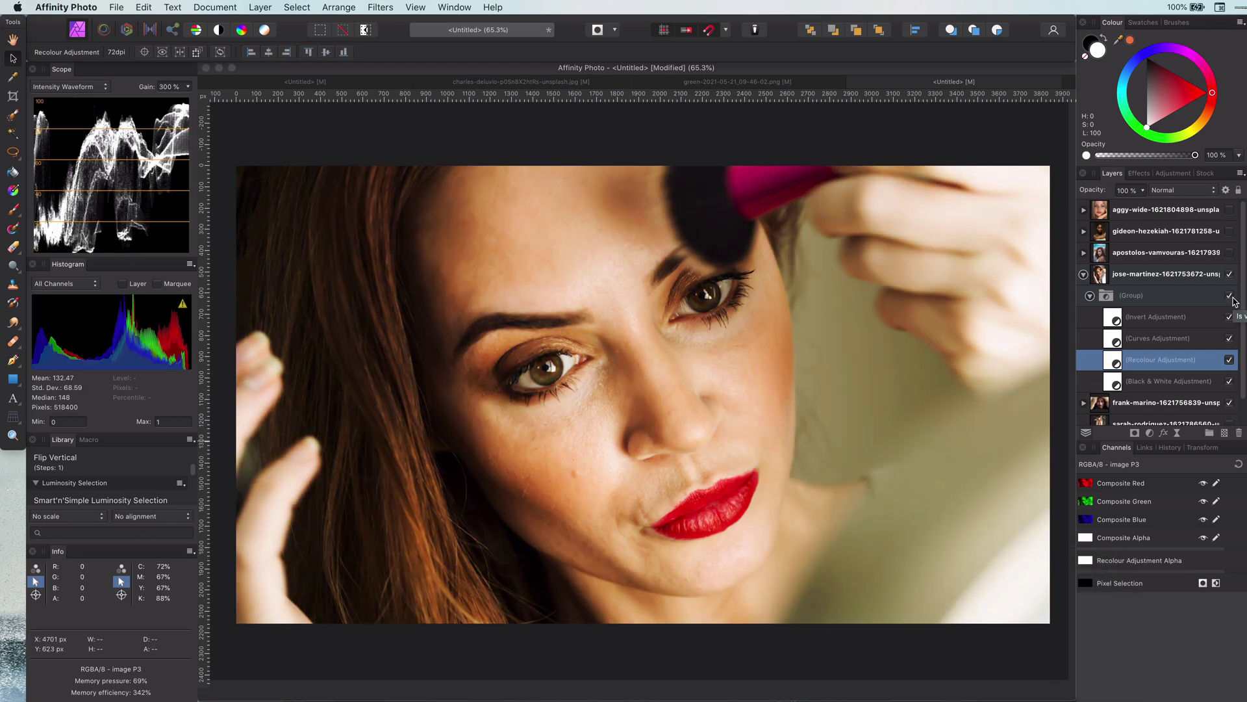
# - Show the wavy-haired woman's portrait with its nested groups expanded, and hide the red-lipstick and bearded man's portraits
pyautogui.click(1083, 274)
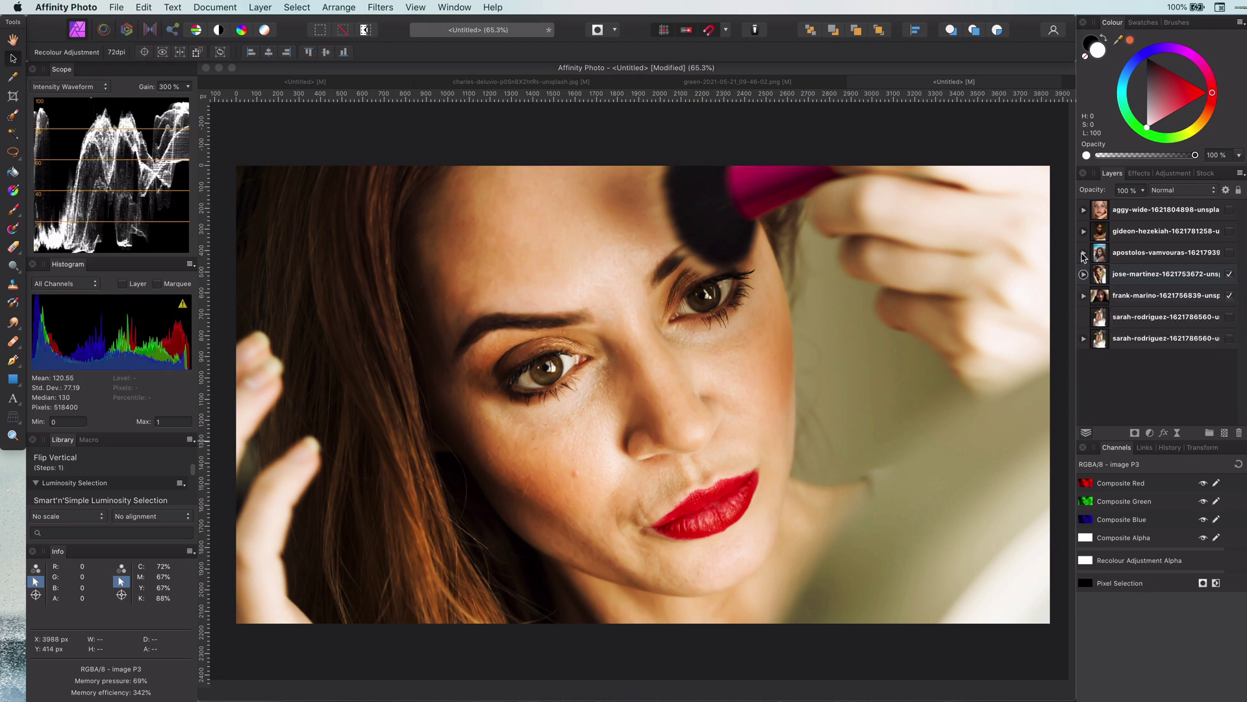
pyautogui.click(1083, 254)
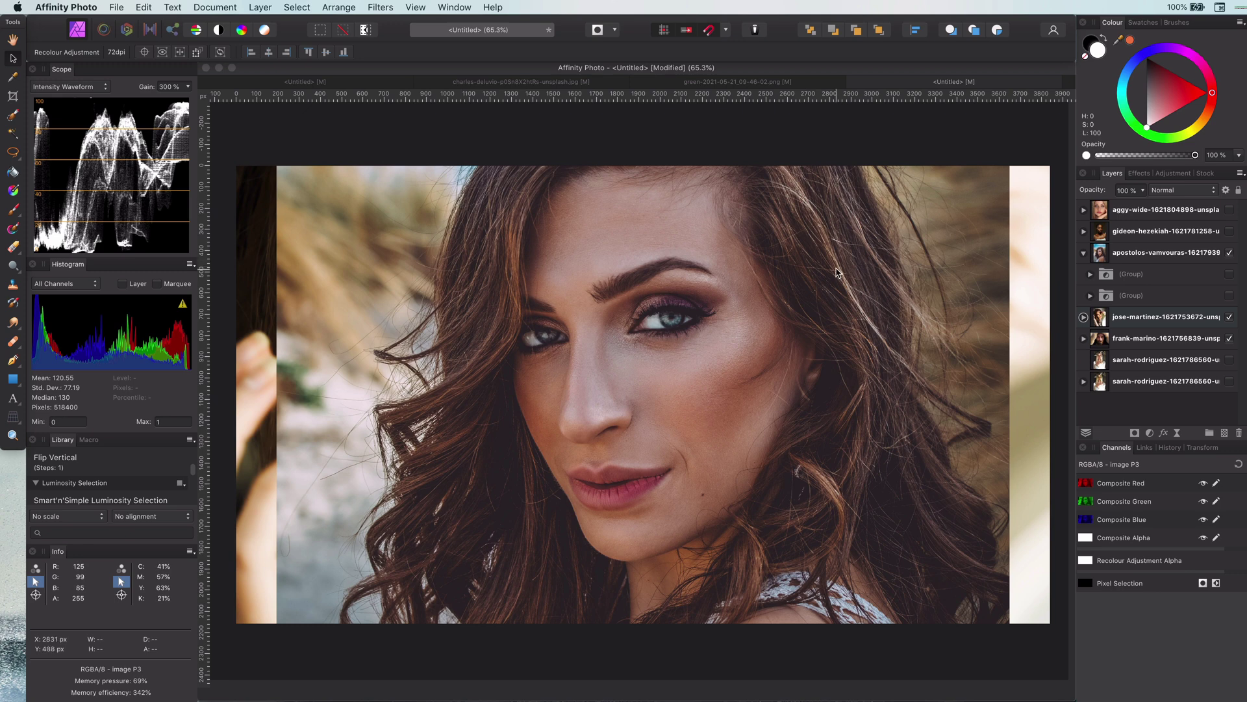
pyautogui.click(1230, 317)
pyautogui.click(1230, 338)
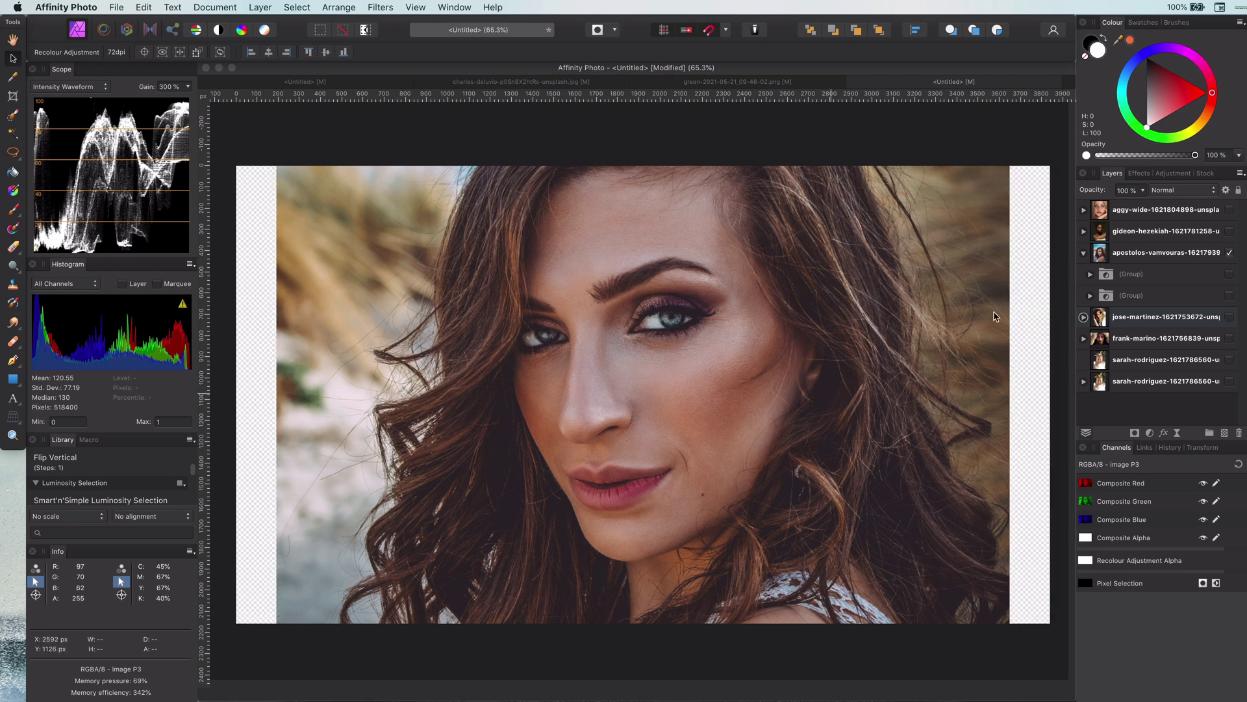
# - Toggle the wavy-haired portrait's two nested adjustment groups to compare them, and leave both turned on
pyautogui.click(1092, 295)
pyautogui.click(1230, 296)
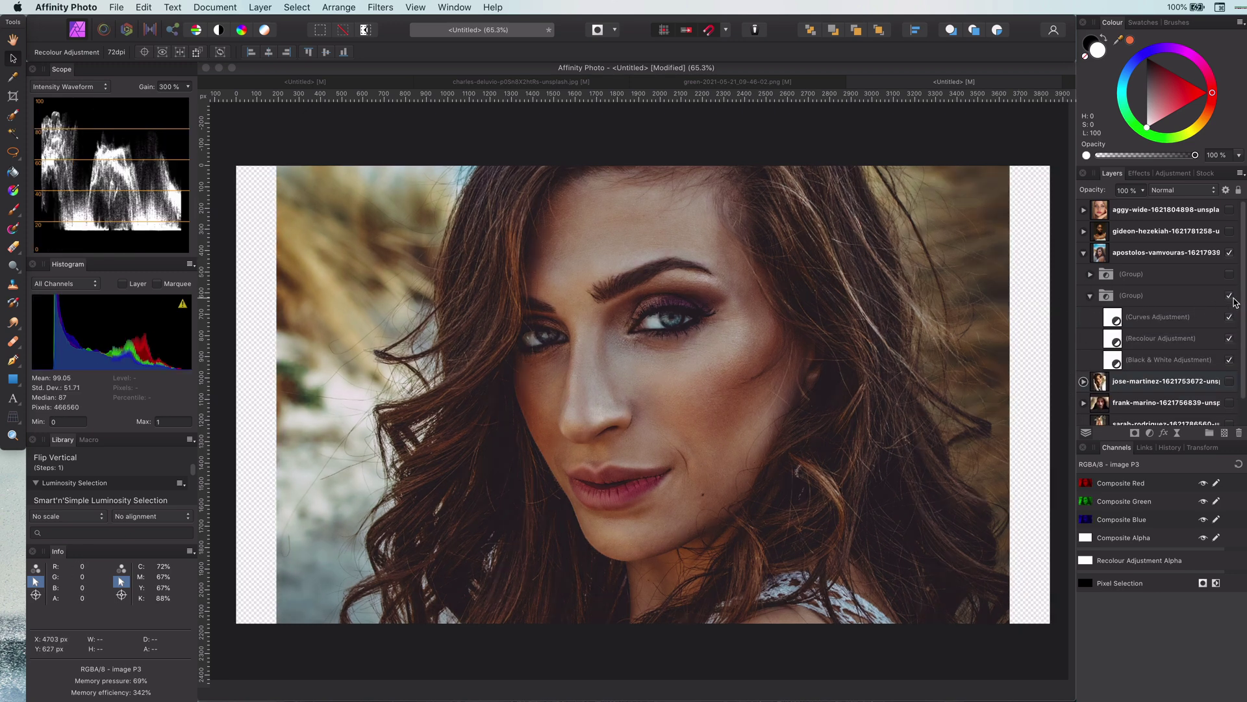
pyautogui.click(1231, 296)
pyautogui.click(1230, 275)
pyautogui.click(1230, 276)
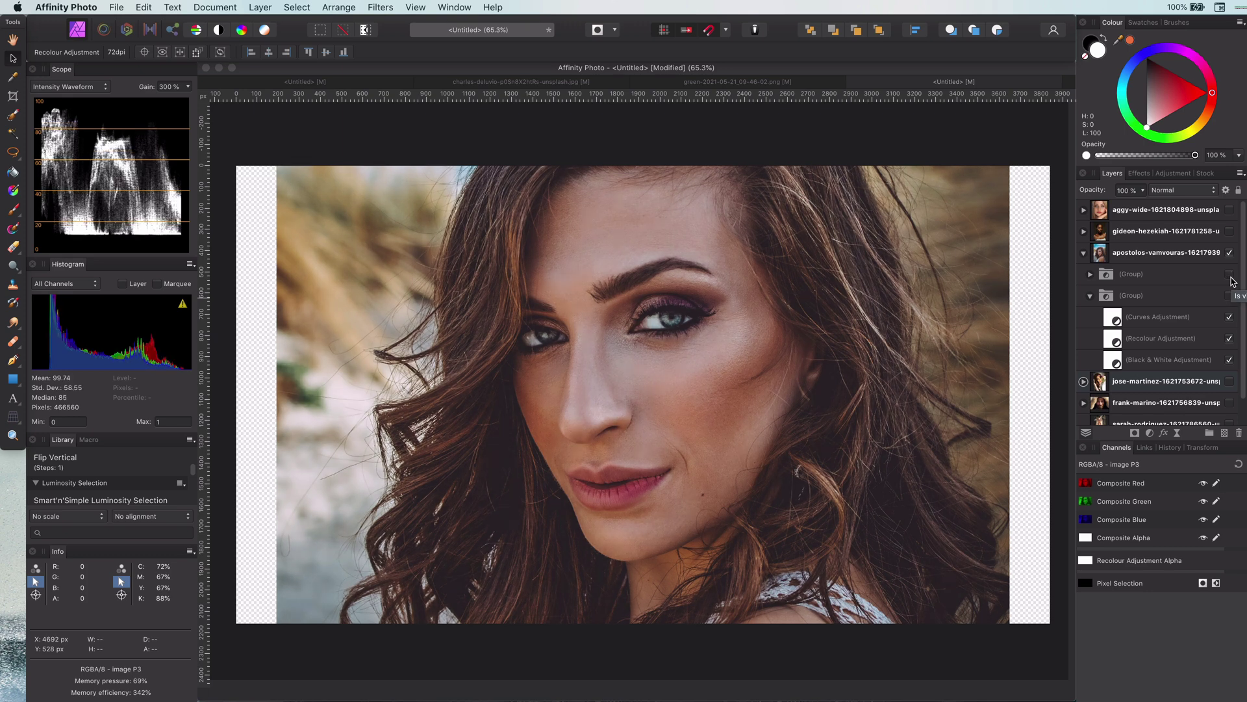
pyautogui.click(1230, 275)
pyautogui.click(1229, 296)
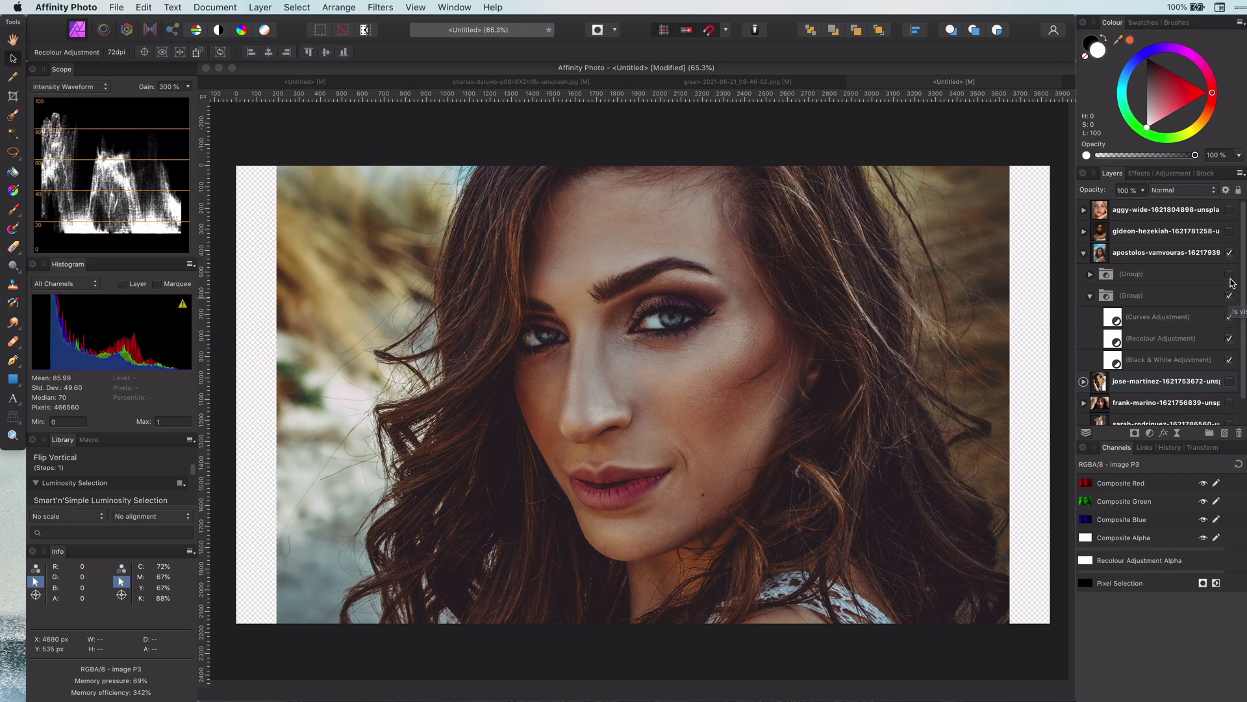
# - Review the adjustments in the wavy-haired portrait's upper group and set its Black & White yellow value to 20%
pyautogui.click(1091, 274)
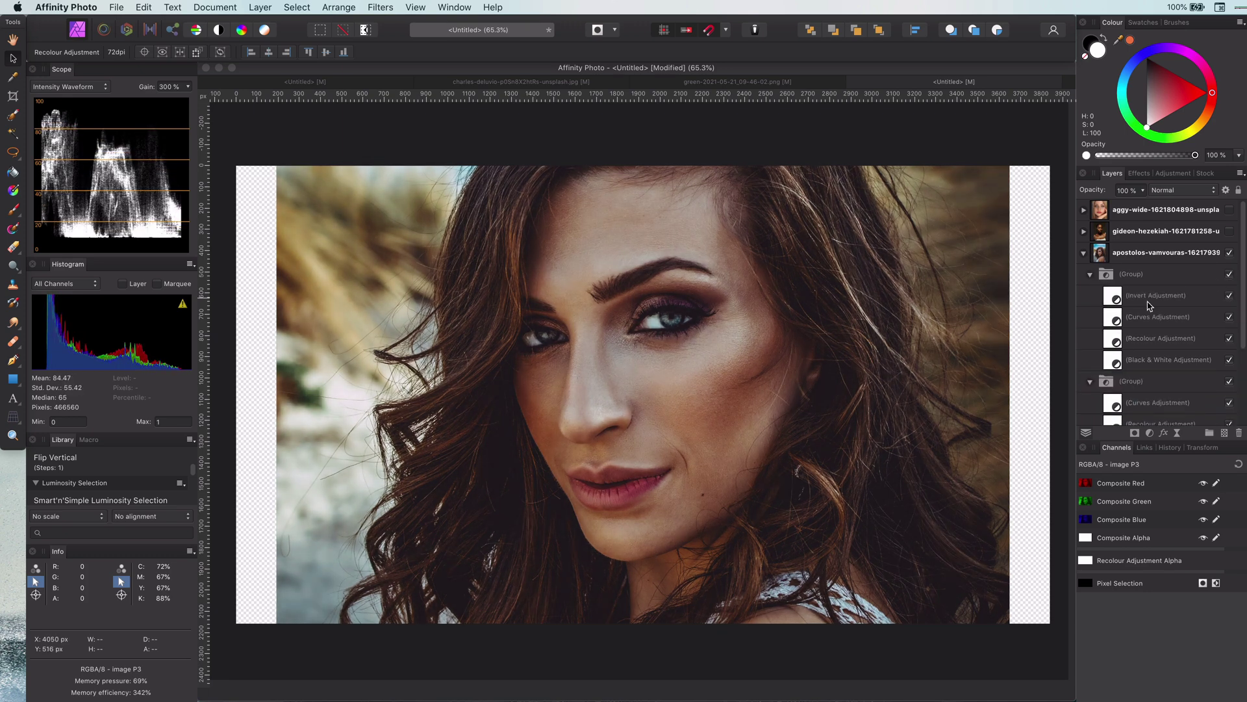
pyautogui.doubleClick(1112, 318)
pyautogui.click(863, 362)
pyautogui.click(1114, 304)
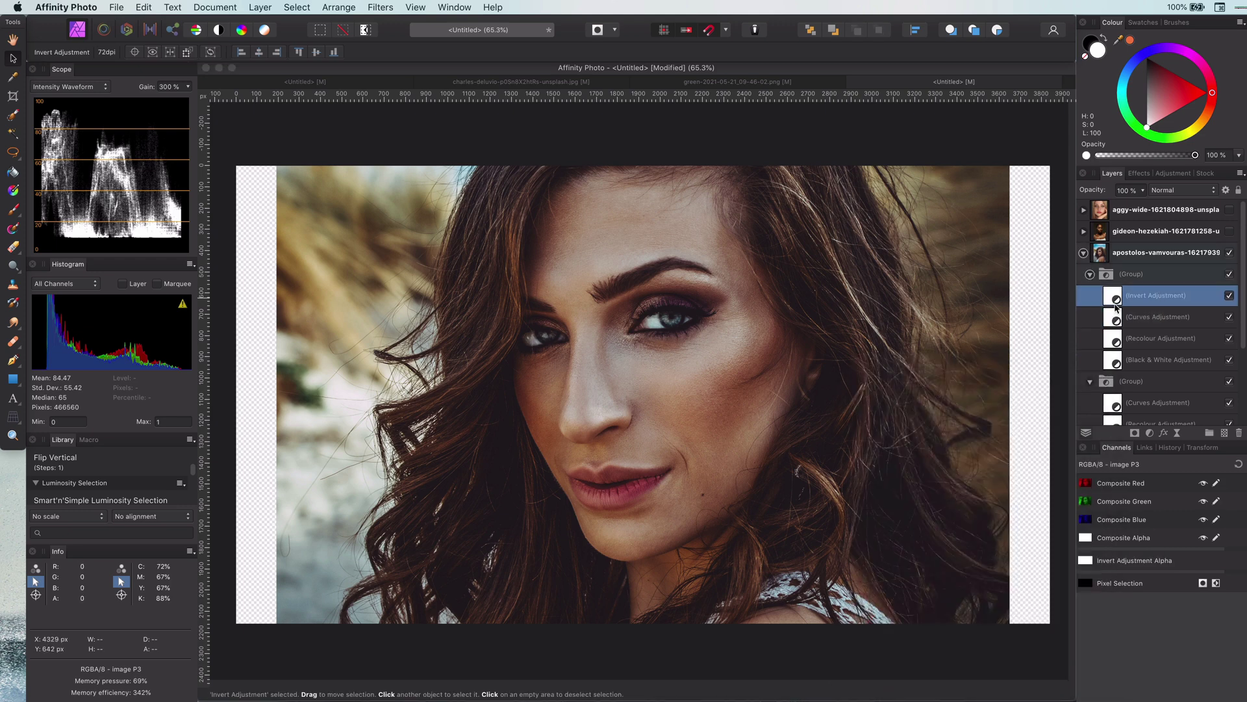
pyautogui.doubleClick(1115, 341)
pyautogui.doubleClick(1114, 361)
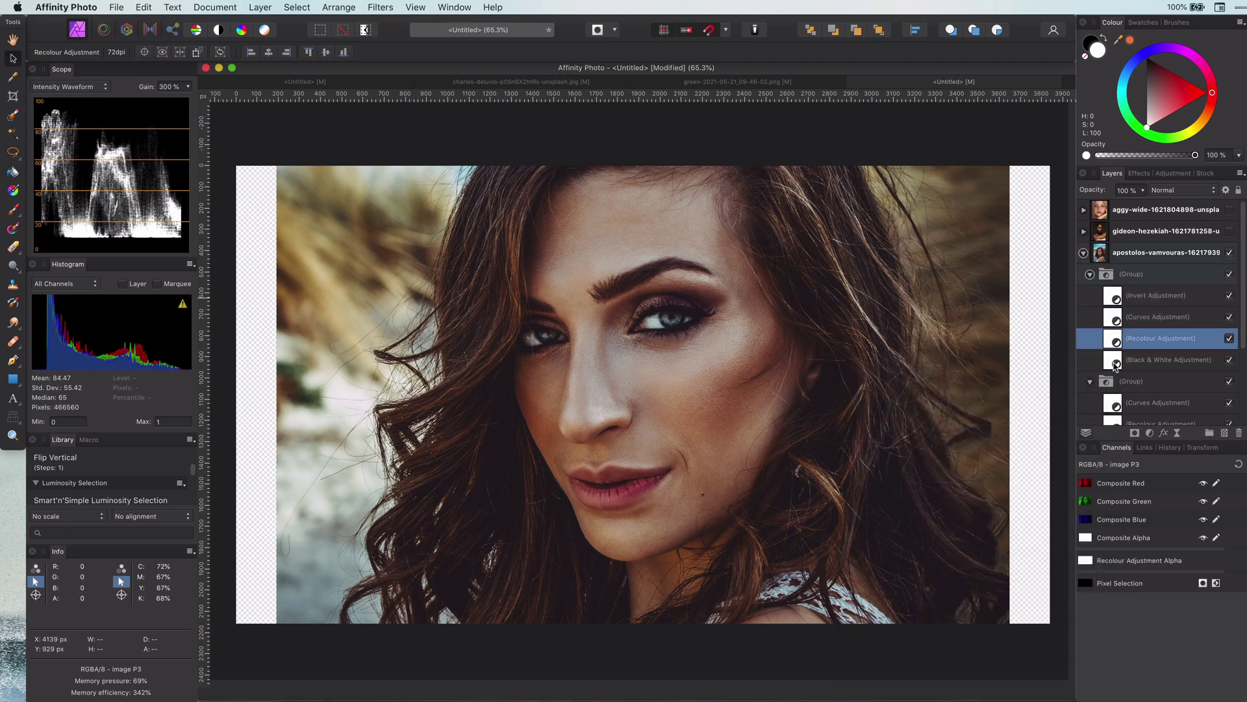
pyautogui.moveTo(933, 532)
pyautogui.mouseDown()
pyautogui.moveTo(1007, 533)
pyautogui.moveTo(895, 536)
pyautogui.moveTo(949, 540)
pyautogui.mouseUp()
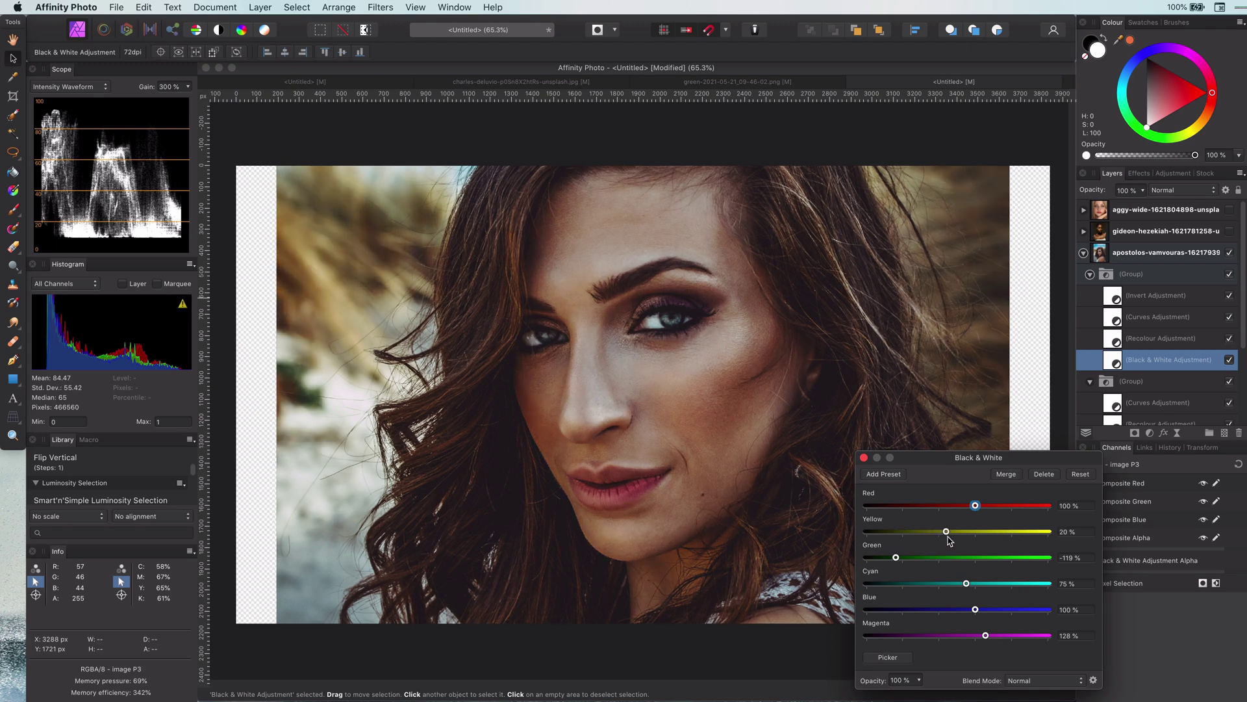
pyautogui.click(864, 457)
# - Hide the wavy-haired woman's portrait and show the braided woman's portrait with its nested groups listed
pyautogui.click(1084, 252)
pyautogui.click(1084, 231)
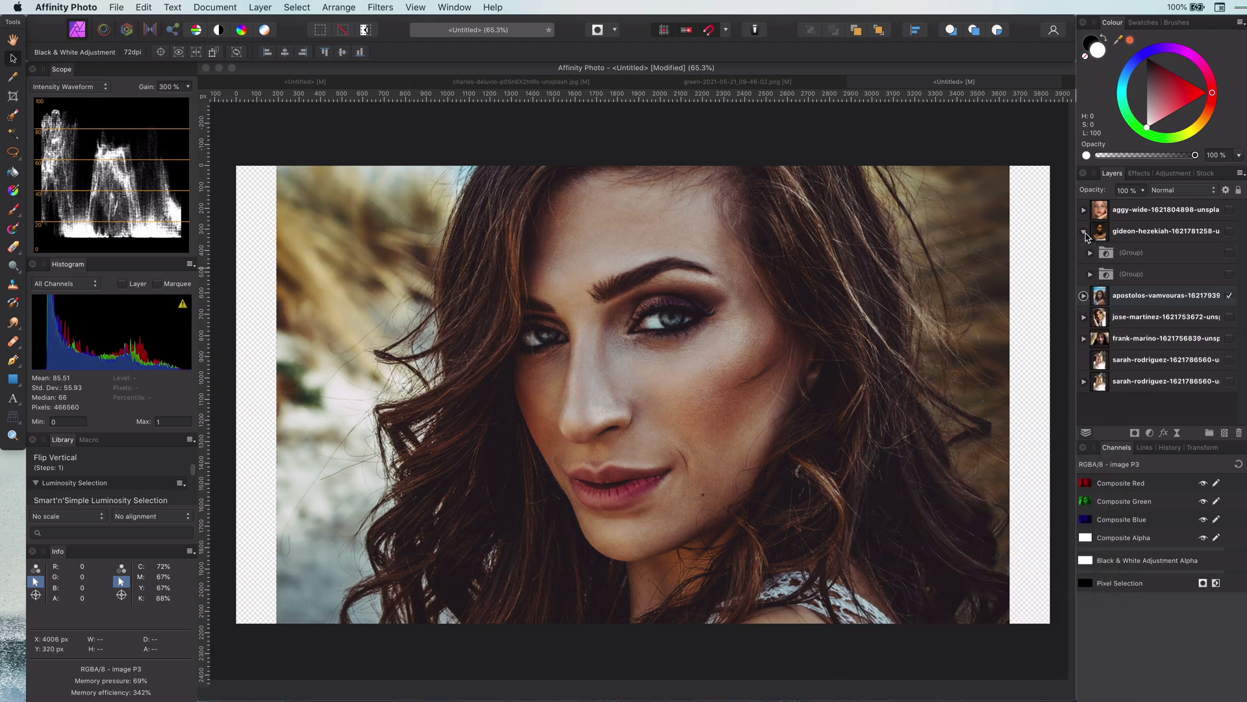
pyautogui.click(1230, 294)
pyautogui.click(1230, 231)
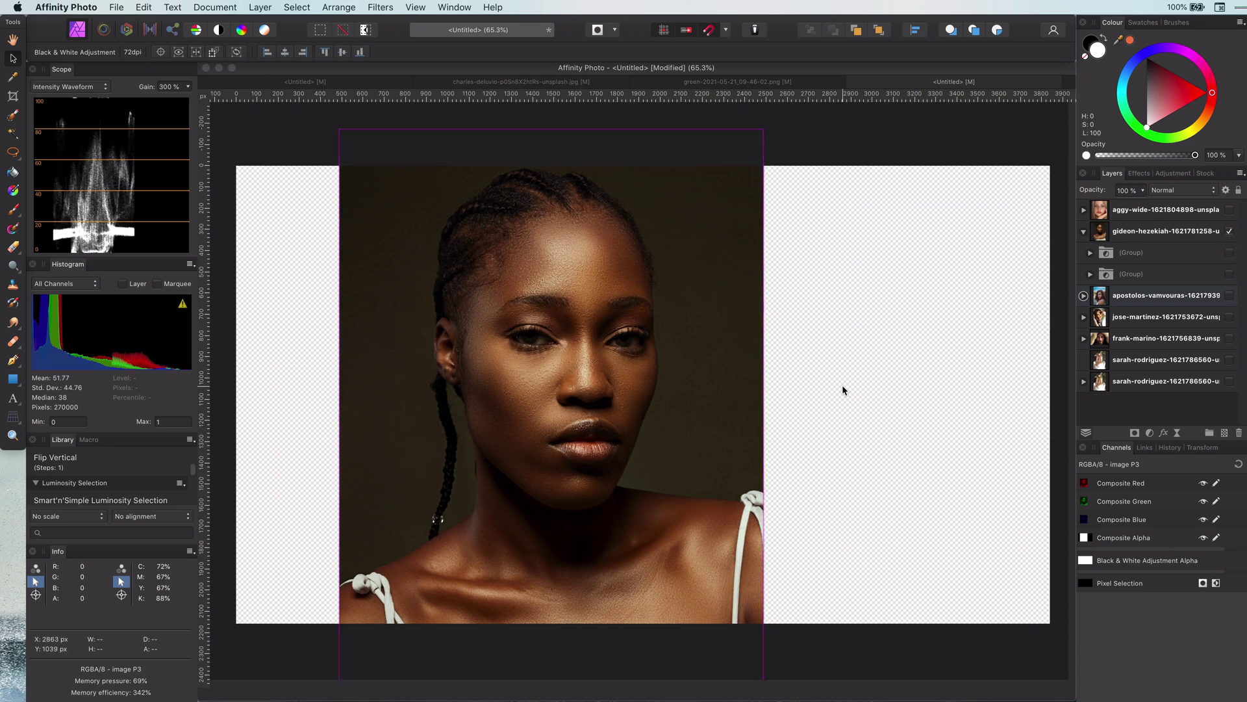
# - Toggle the lower nested group of the braided woman's portrait to compare its effect
pyautogui.click(1229, 281)
pyautogui.click(1231, 276)
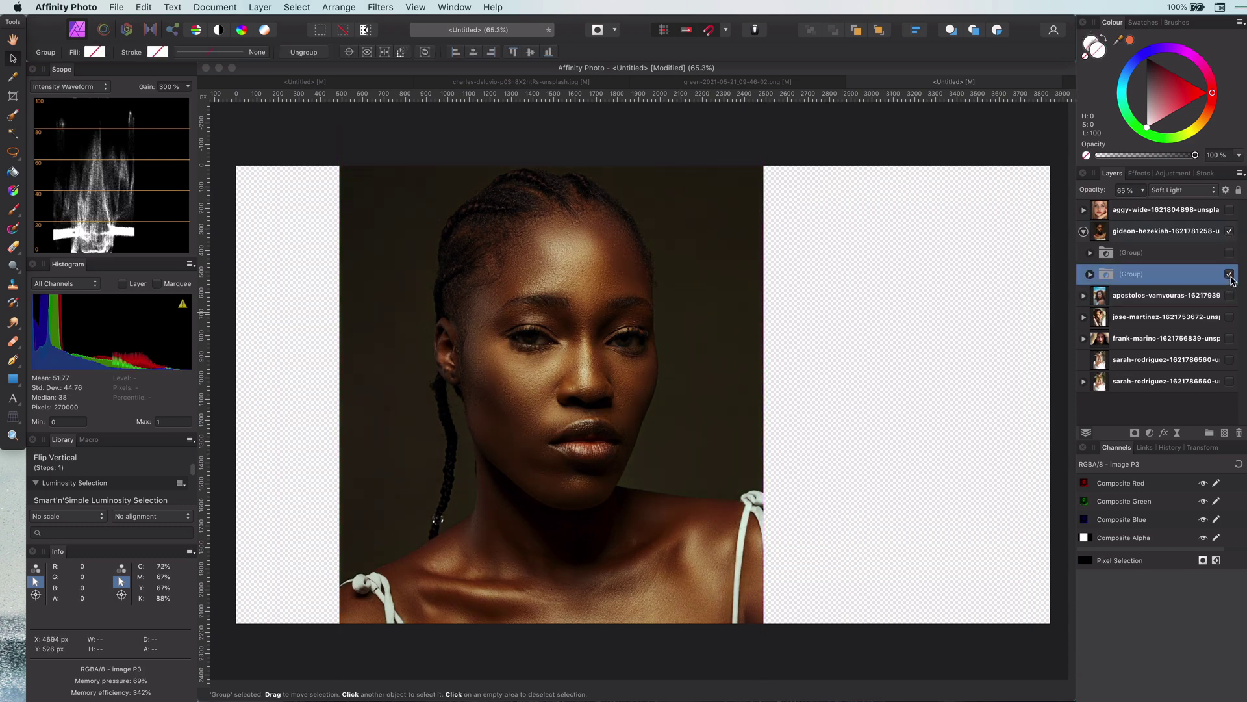
pyautogui.click(1231, 277)
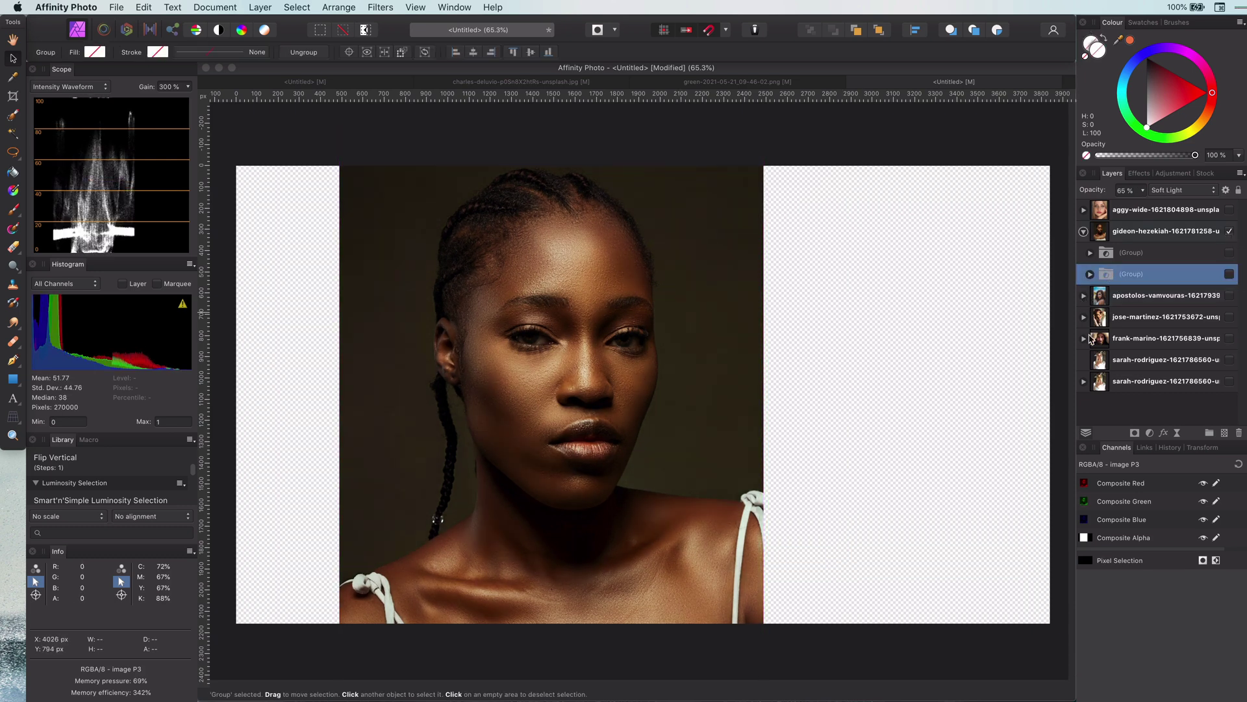
# - Copy the adjustment group from the bottommost portrait and nest it in the braided woman's portrait below its other groups
pyautogui.click(1083, 381)
pyautogui.rightClick(1110, 402)
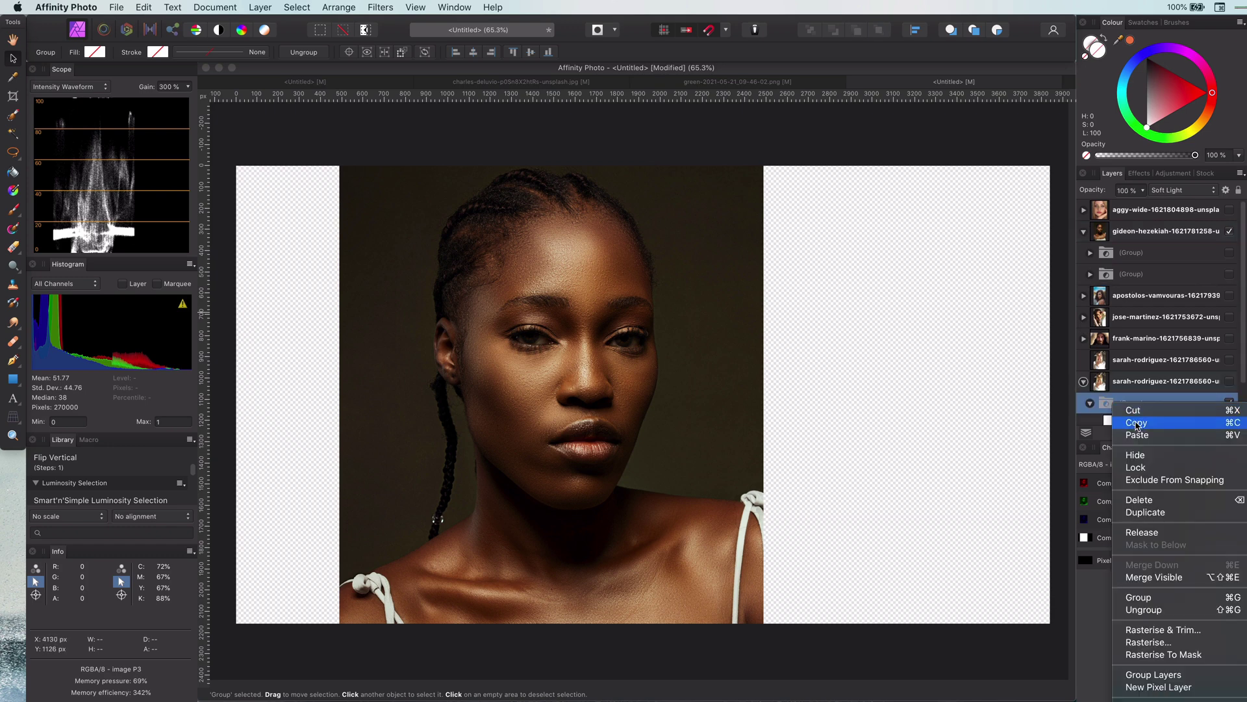
pyautogui.click(1130, 422)
pyautogui.rightClick(1130, 233)
pyautogui.click(1169, 267)
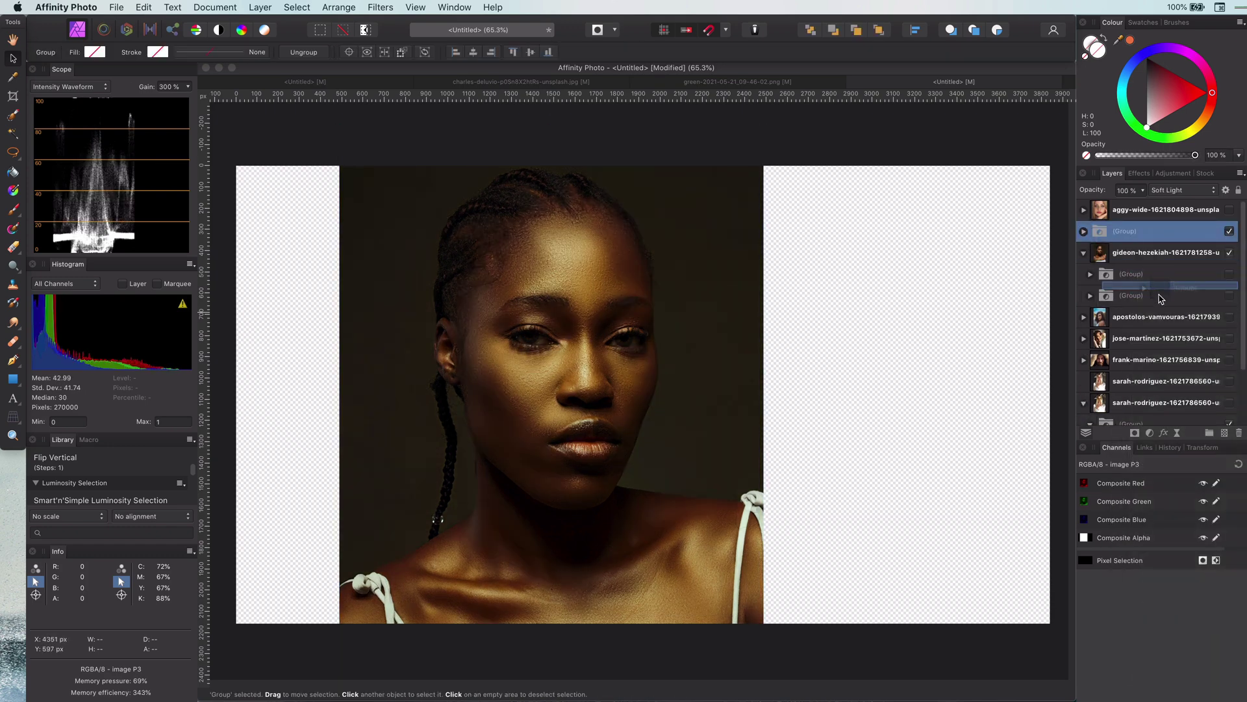
# - Toggle the newly pasted group on the braided woman's portrait repeatedly to judge its effect
pyautogui.click(1231, 295)
pyautogui.click(1231, 293)
pyautogui.click(1232, 294)
pyautogui.click(1232, 293)
pyautogui.click(1232, 294)
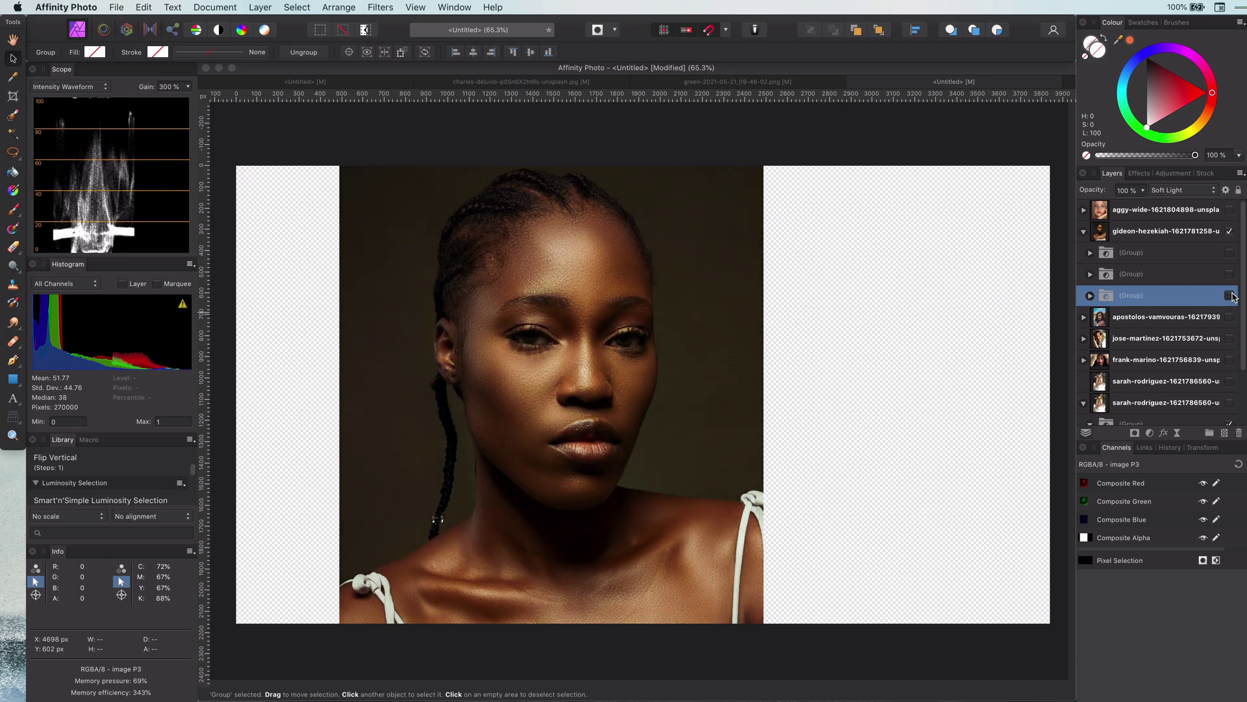
# - Compare the braided woman's portrait with each of its three nested groups toggled in turn
pyautogui.click(1230, 275)
pyautogui.click(1230, 276)
pyautogui.click(1226, 298)
pyautogui.click(1229, 297)
pyautogui.click(1229, 297)
pyautogui.click(1090, 252)
pyautogui.click(1228, 252)
pyautogui.click(1090, 252)
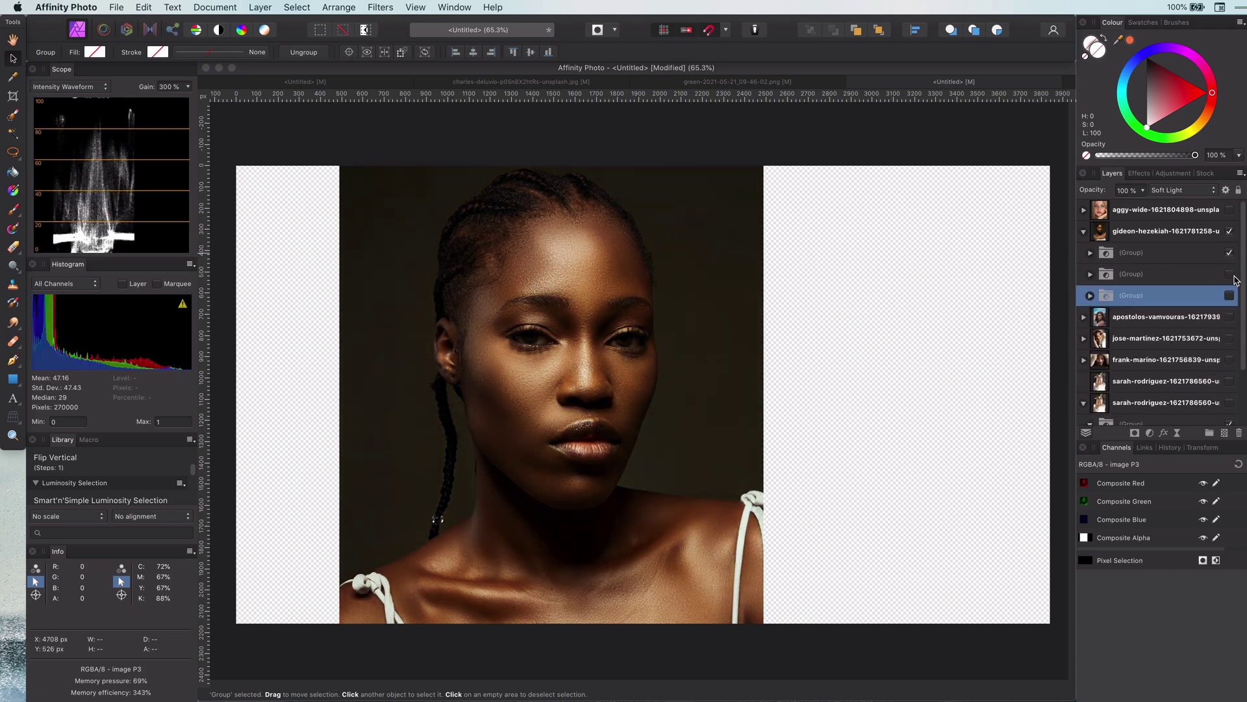
pyautogui.click(1229, 274)
# - Set the opacity of the braided woman's top and middle nested groups to 65%
pyautogui.scroll(4, 583, 408)
pyautogui.click(1181, 274)
pyautogui.keyDown('shift'); pyautogui.click(1181, 253); pyautogui.keyUp('shift')
pyautogui.press('6')
pyautogui.press('5')
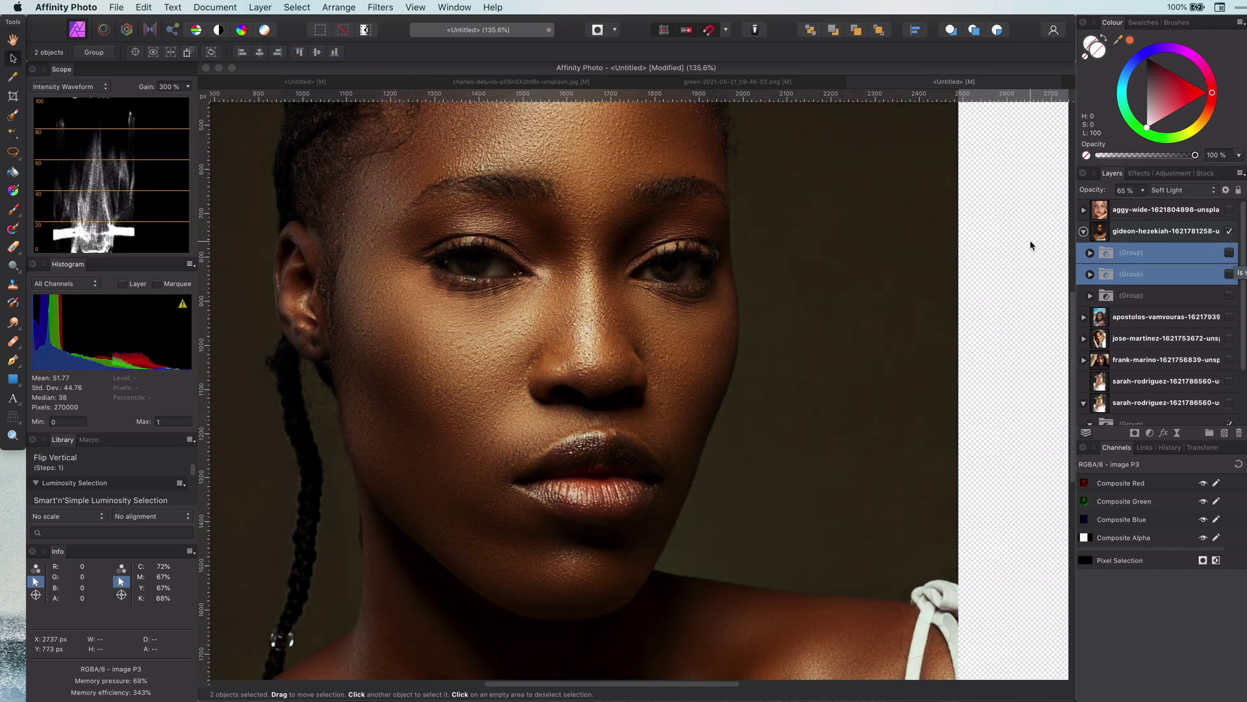
# - Hide the braided woman's portrait and show the freckled woman's portrait, fitted to the view with its nested groups listed
pyautogui.click(1083, 231)
pyautogui.click(1228, 230)
pyautogui.click(1221, 211)
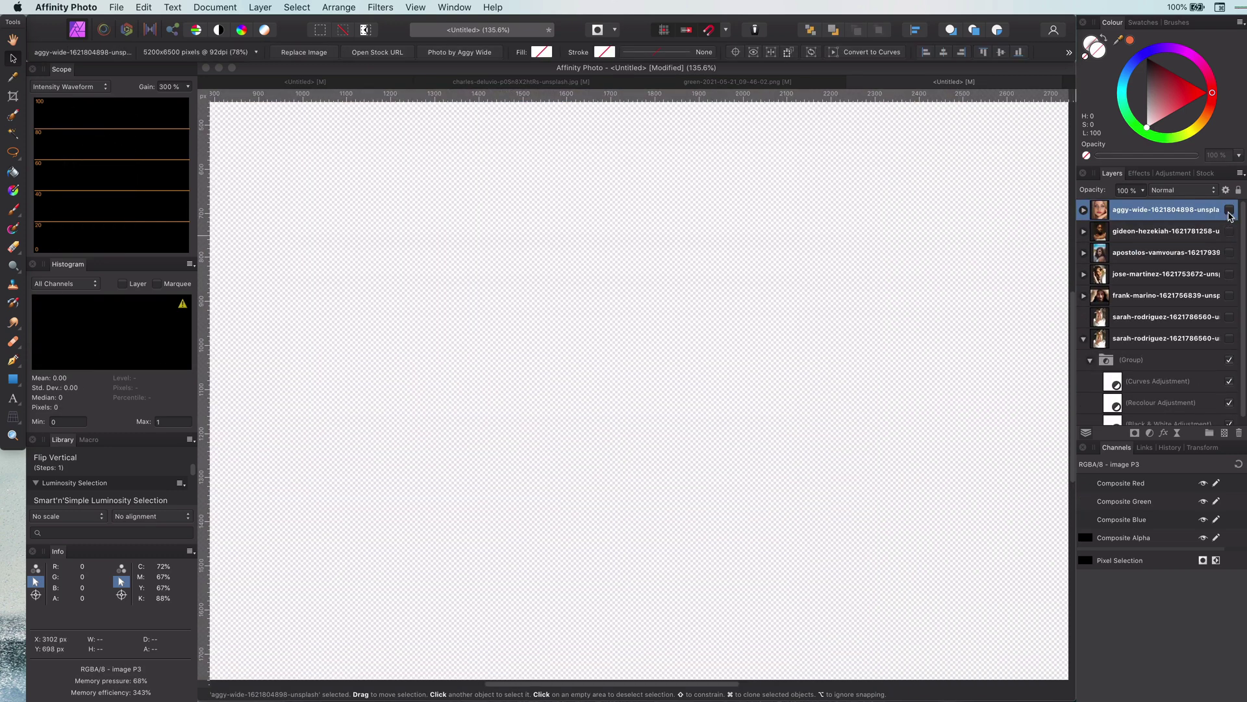
pyautogui.click(1229, 210)
pyautogui.press('super+0')
pyautogui.click(1084, 209)
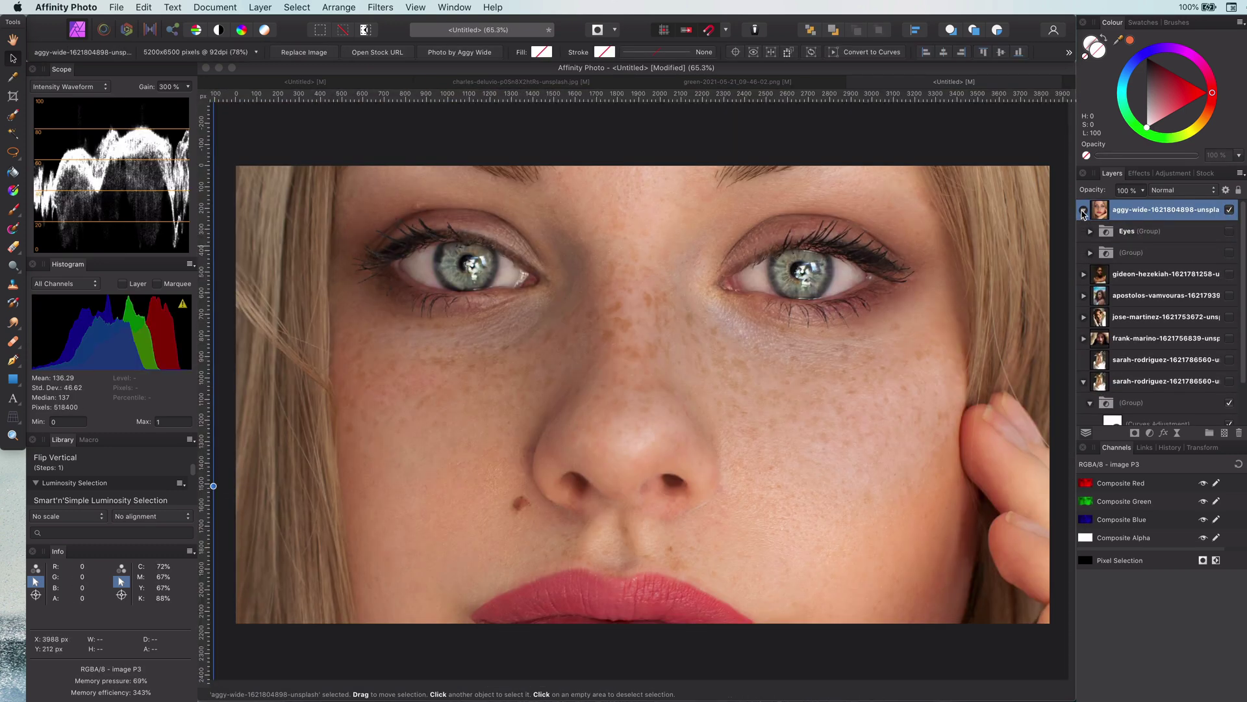
# - Turn on the unnamed adjustment group in the freckled portrait, compare it with Recolour toggled, and leave Recolour off
pyautogui.click(1090, 253)
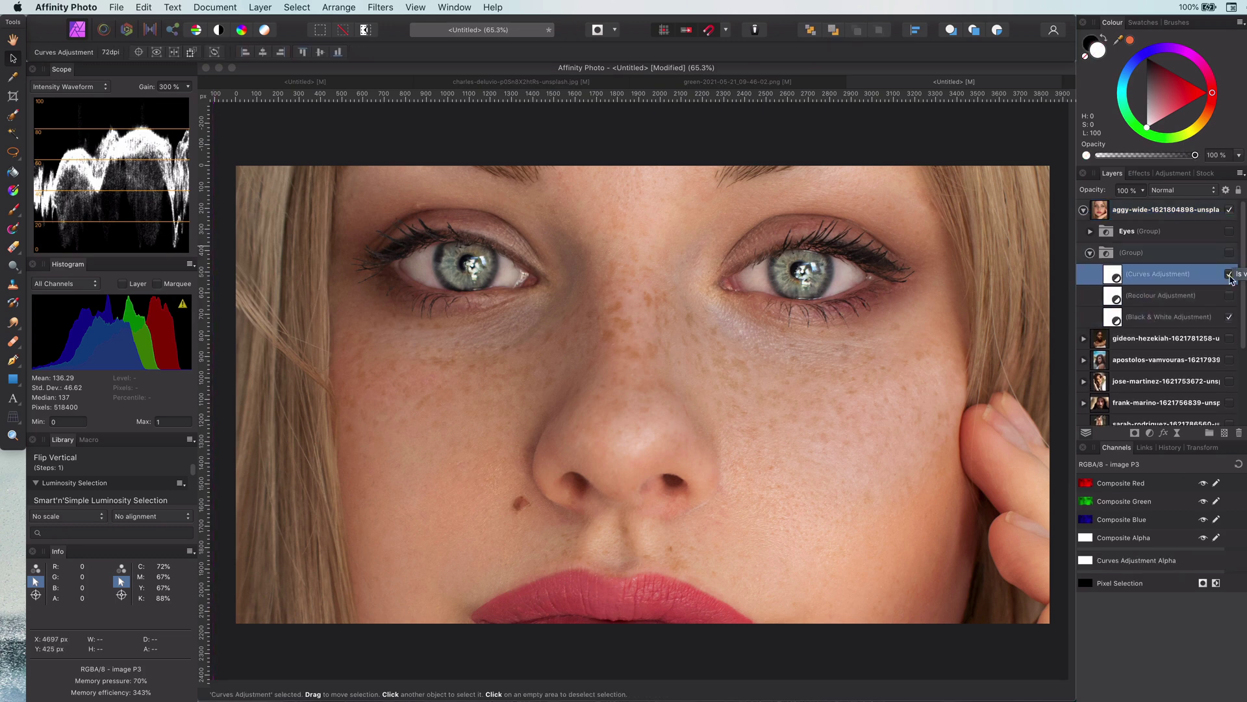
pyautogui.click(1229, 295)
pyautogui.click(1227, 256)
pyautogui.click(1228, 254)
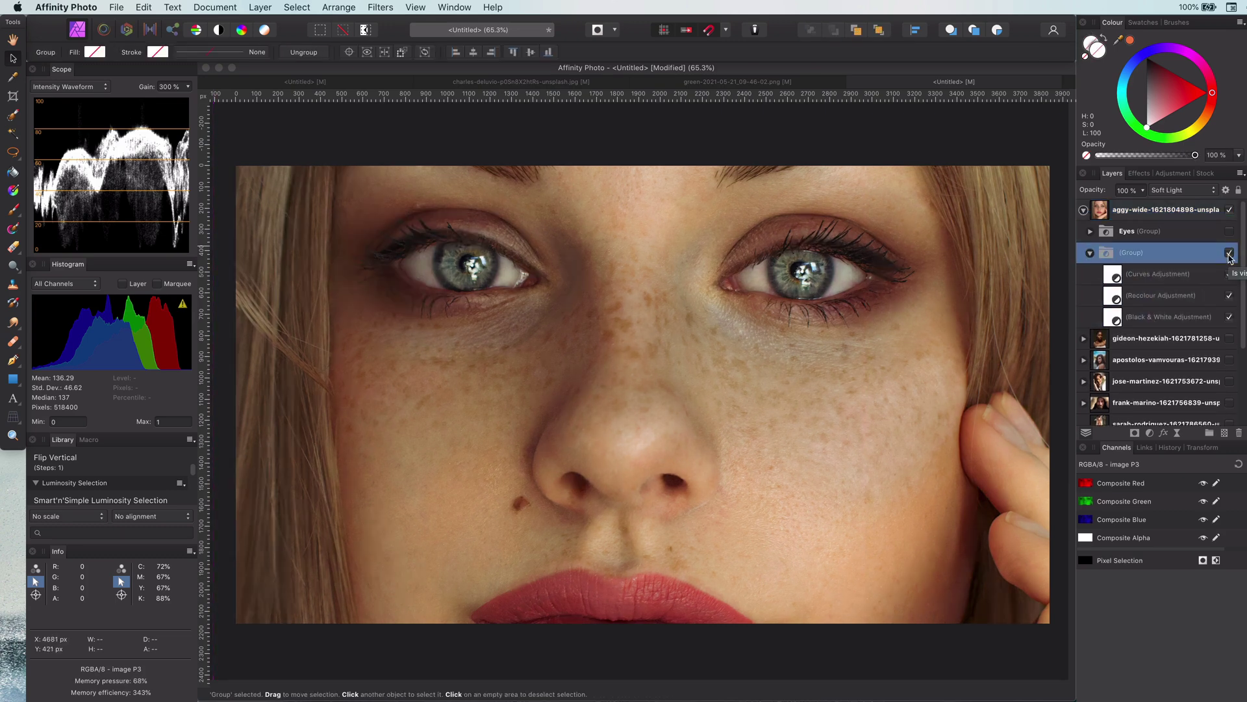
pyautogui.click(1230, 294)
pyautogui.click(1228, 317)
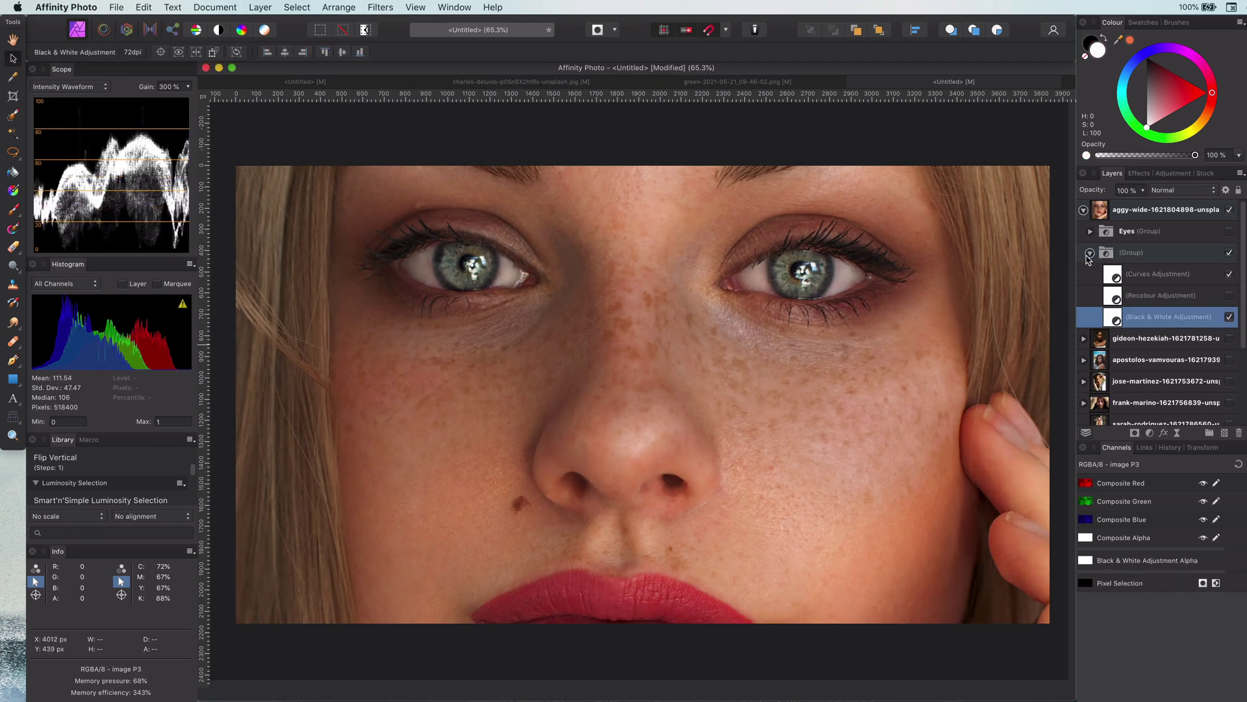
# - Collapse the unnamed adjustment group and turn on the Eyes group in the freckled woman's portrait
pyautogui.click(1089, 253)
pyautogui.click(1130, 231)
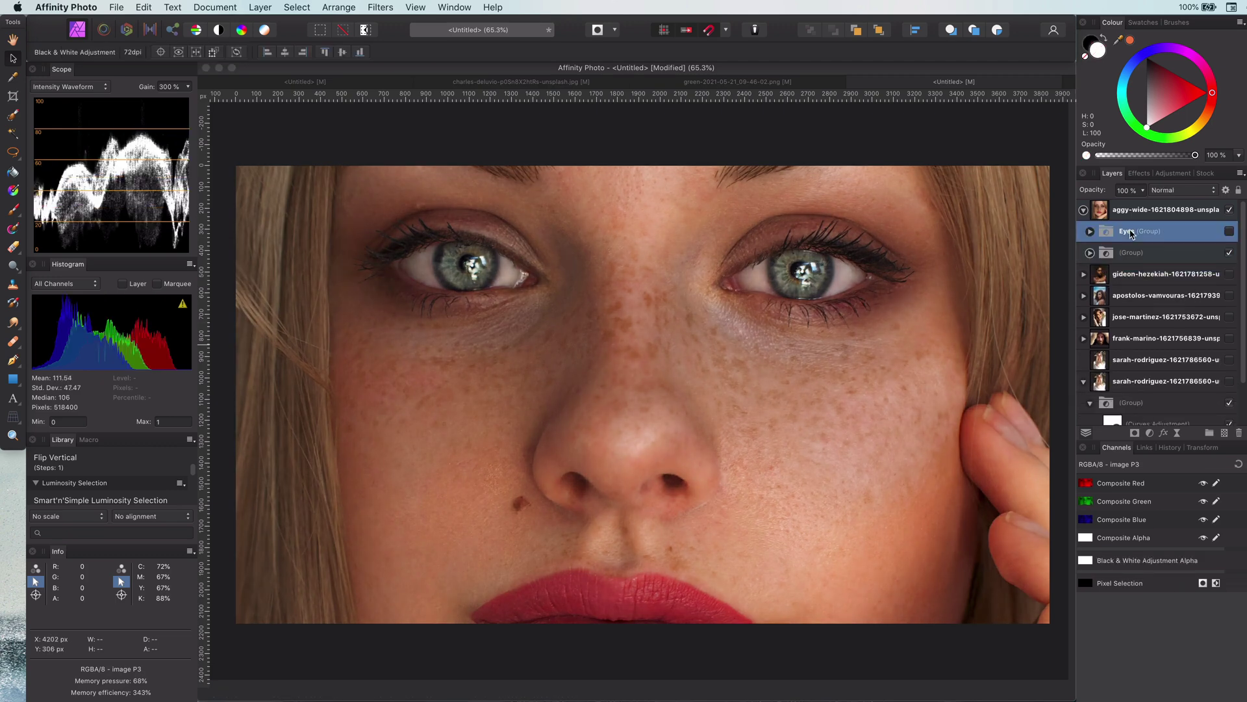
pyautogui.click(1229, 232)
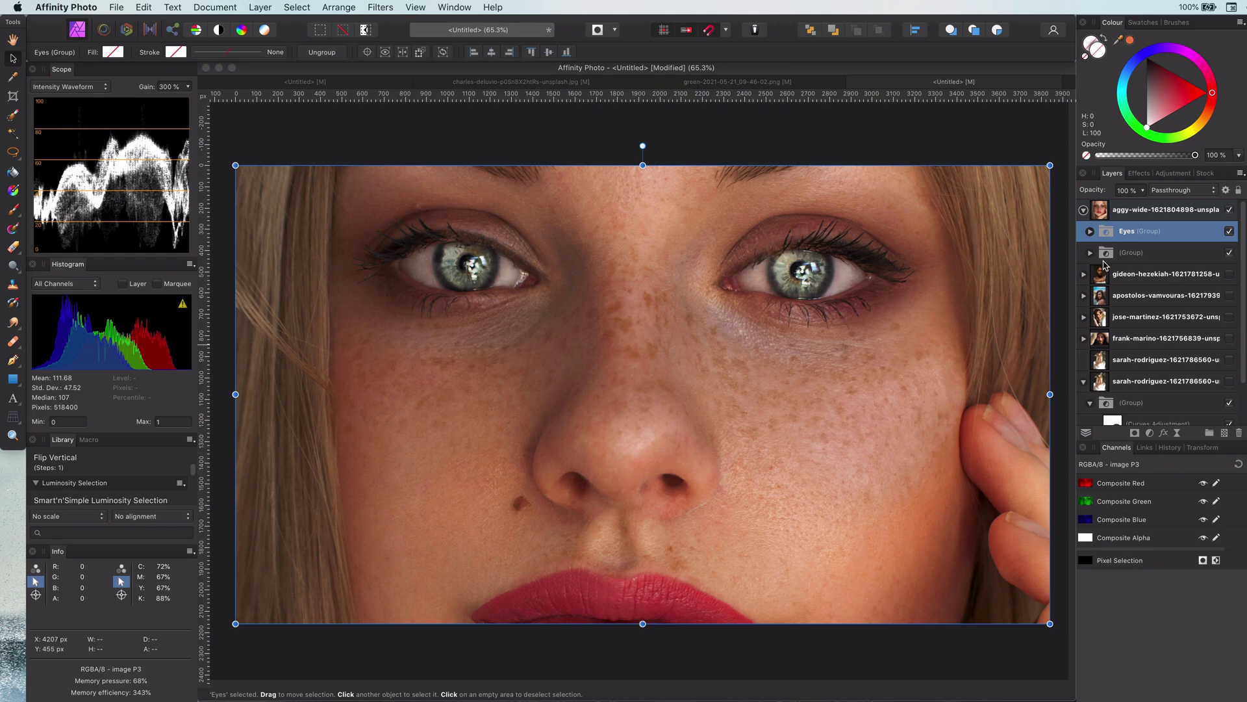
# - Compare the freckled woman's portrait with its unnamed adjustment group off and on, leaving the group on
pyautogui.scroll(-4, 676, 442)
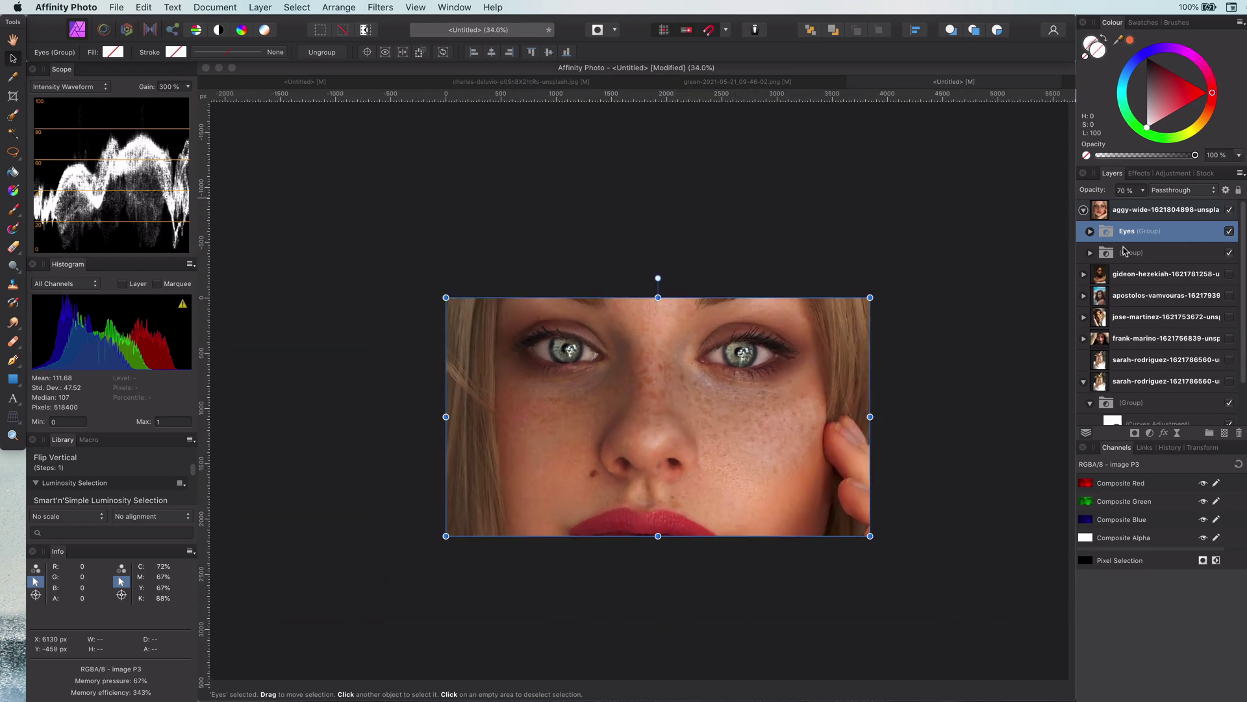
pyautogui.click(1167, 254)
pyautogui.click(1229, 252)
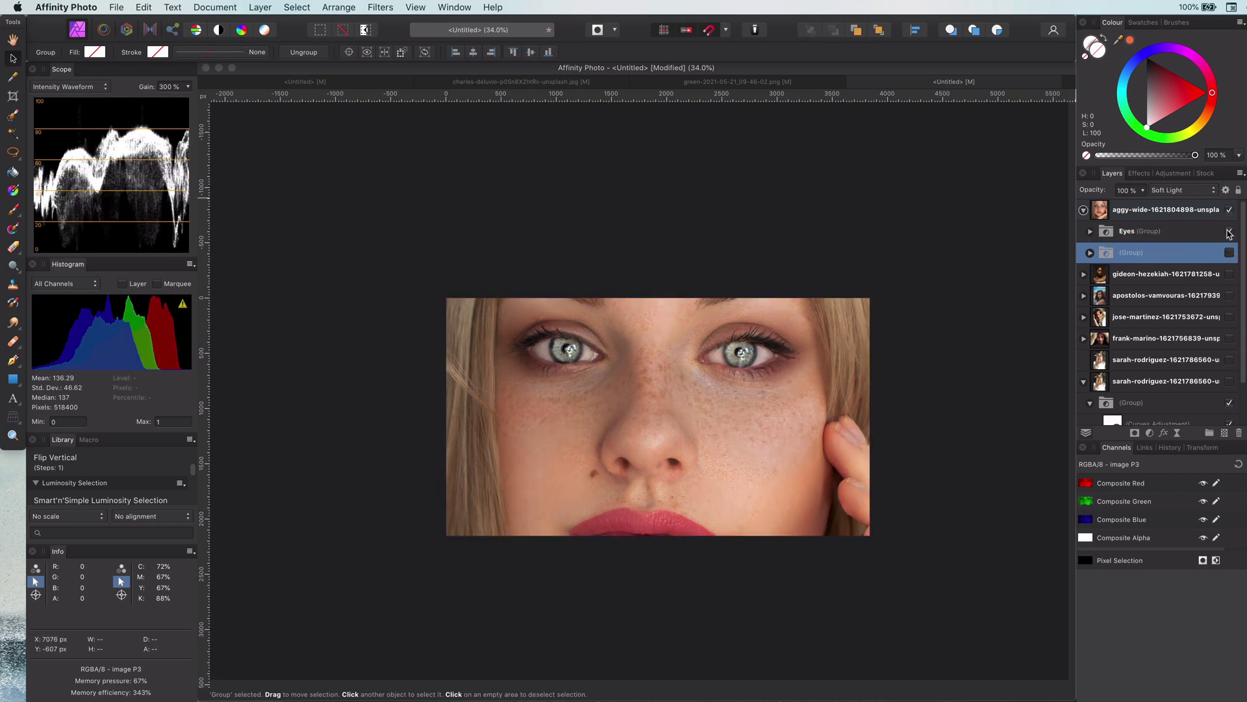
pyautogui.click(1229, 252)
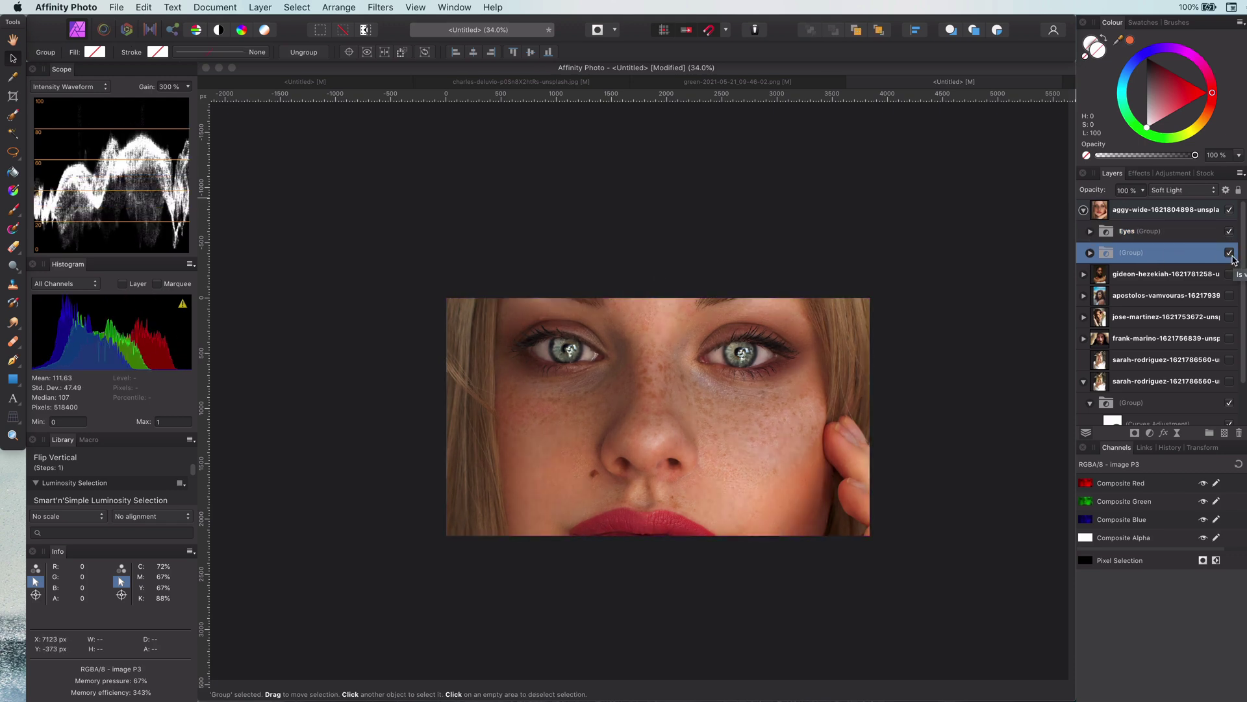
# - Turn on Recolour in the freckled portrait's unnamed group, set its hue to 168° and adjust its lightness
pyautogui.click(1090, 252)
pyautogui.click(1229, 295)
pyautogui.click(1229, 295)
pyautogui.doubleClick(1113, 295)
pyautogui.moveTo(877, 603); pyautogui.dragTo(947, 604)
pyautogui.moveTo(958, 657); pyautogui.dragTo(983, 660)
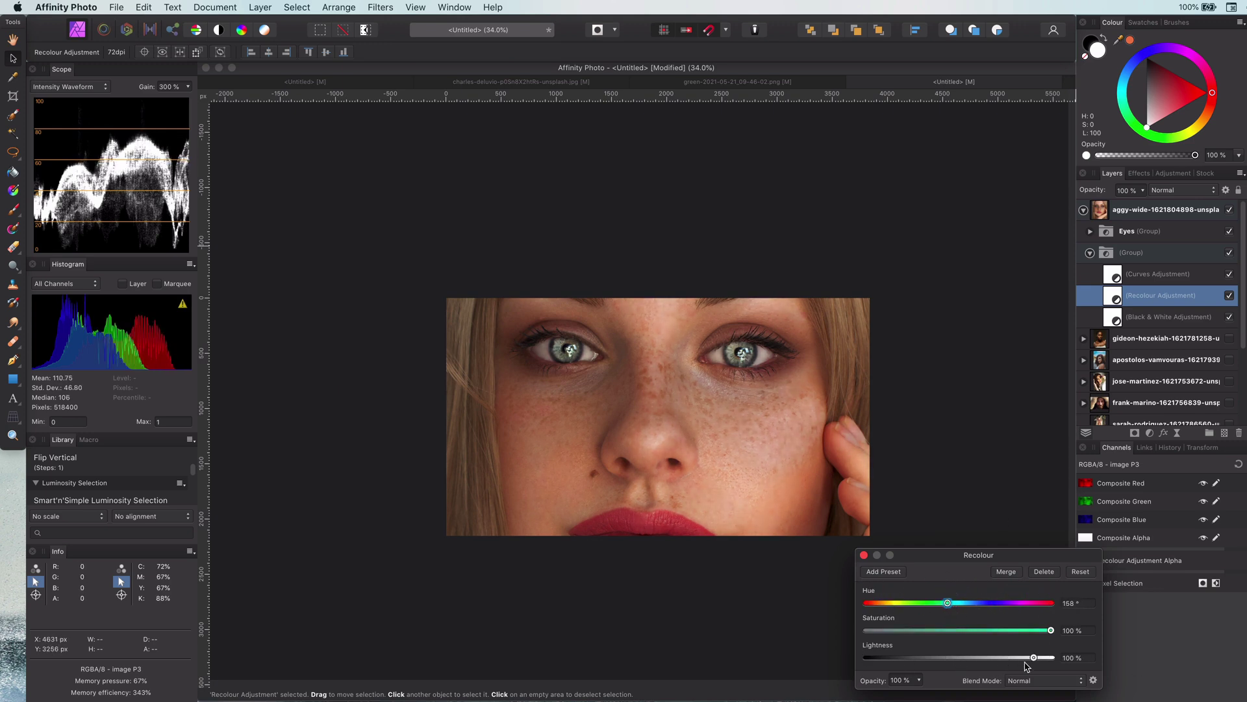
pyautogui.click(863, 555)
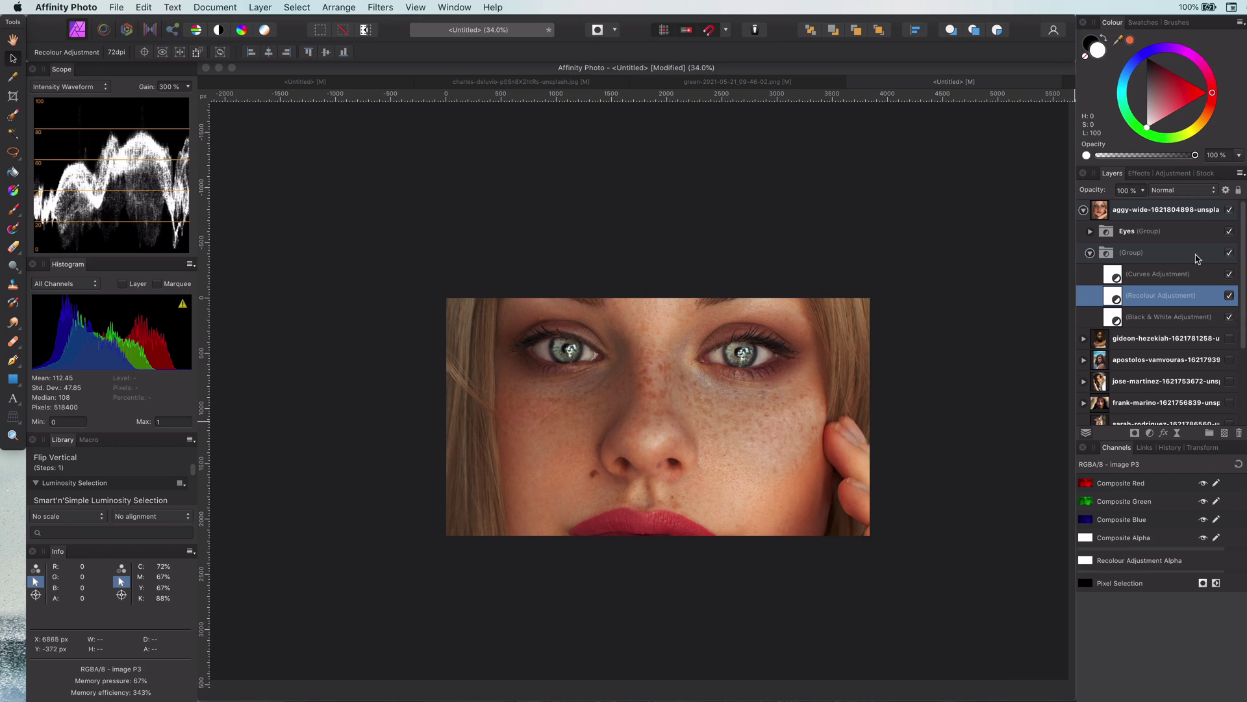
# - Set the Recolour adjustment's underlying composition range to start at 30% in and 22% out
pyautogui.click(1226, 190)
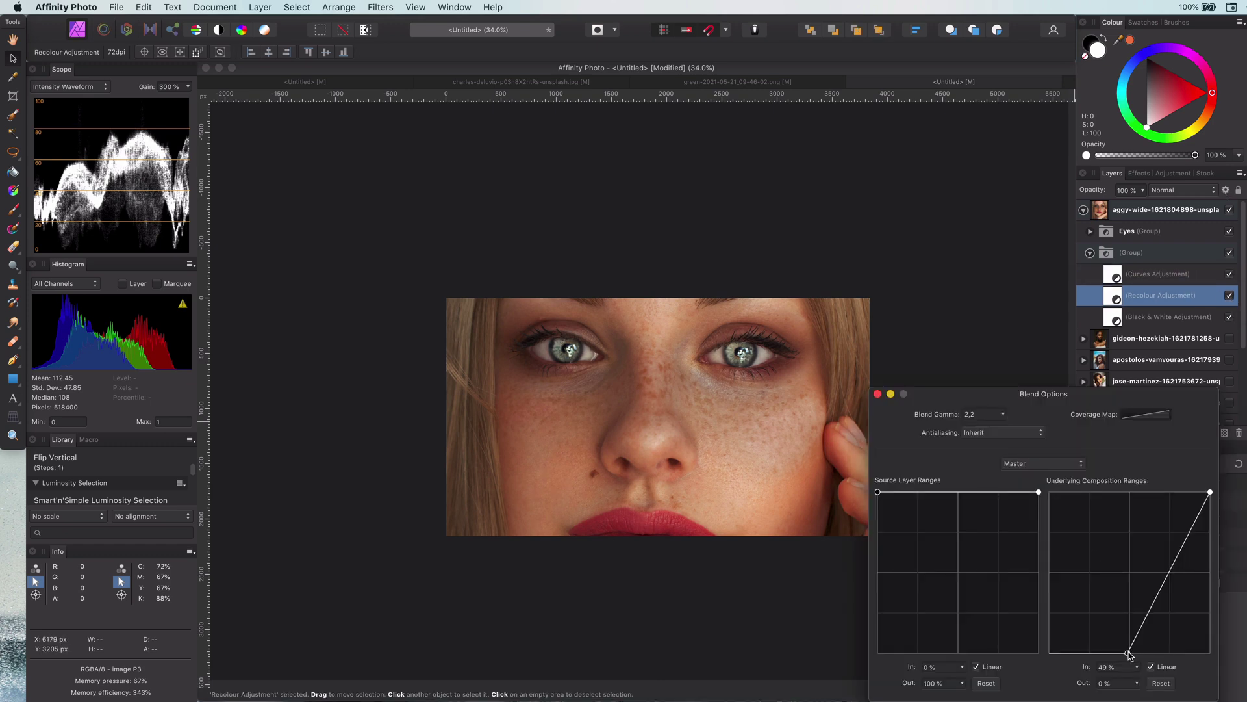
pyautogui.moveTo(1128, 654); pyautogui.dragTo(1097, 618)
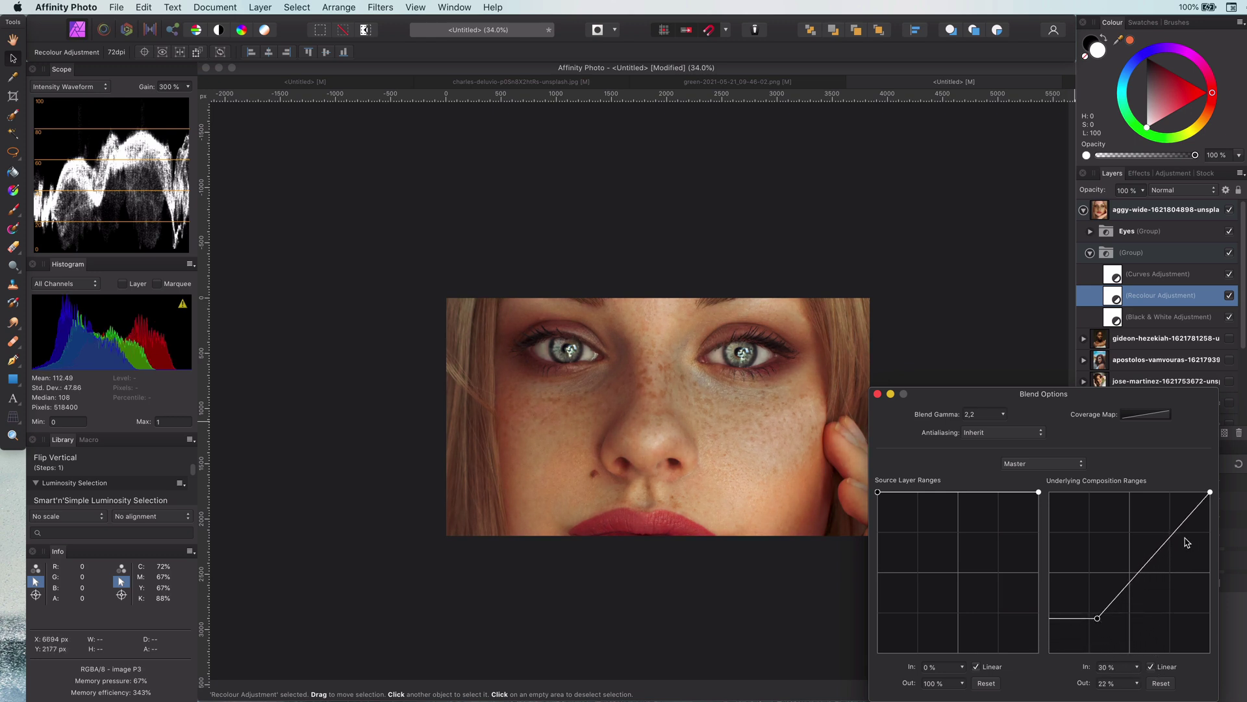
pyautogui.click(878, 394)
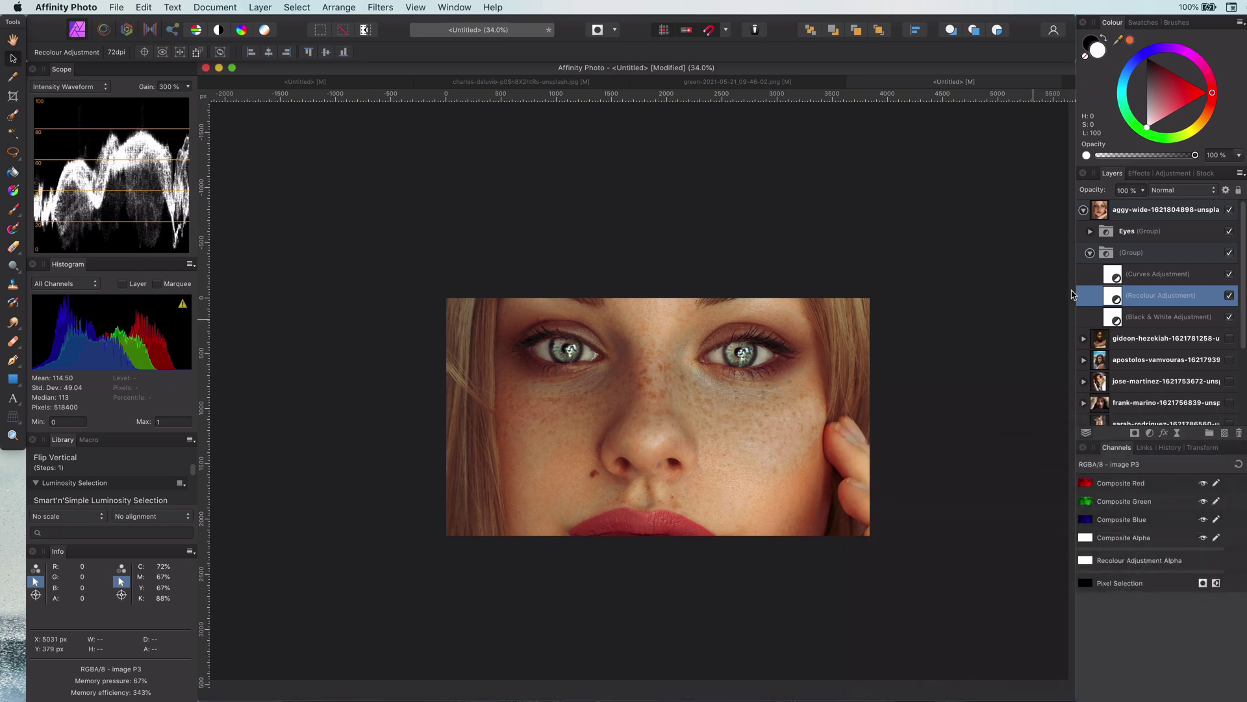
# - Set the unnamed group's blend mode to Vivid Light and ramp its source layer range linearly from 0% to 100%
pyautogui.click(1152, 260)
pyautogui.click(1177, 193)
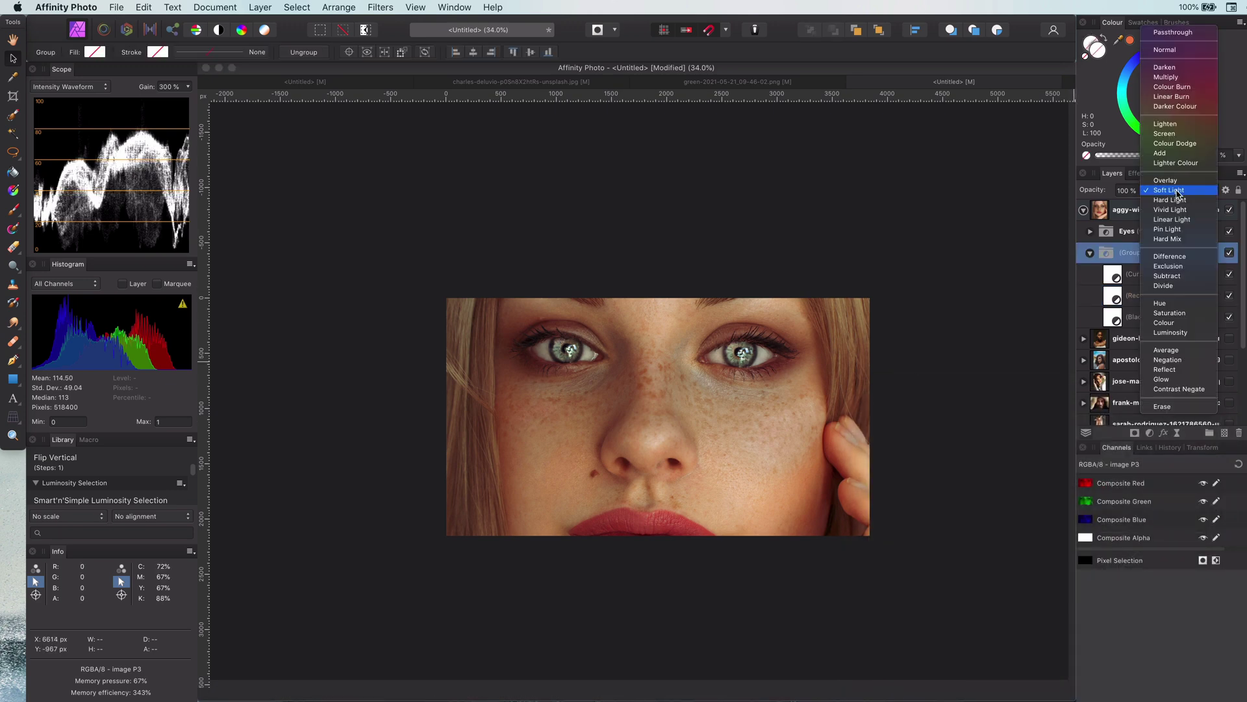
pyautogui.click(1177, 210)
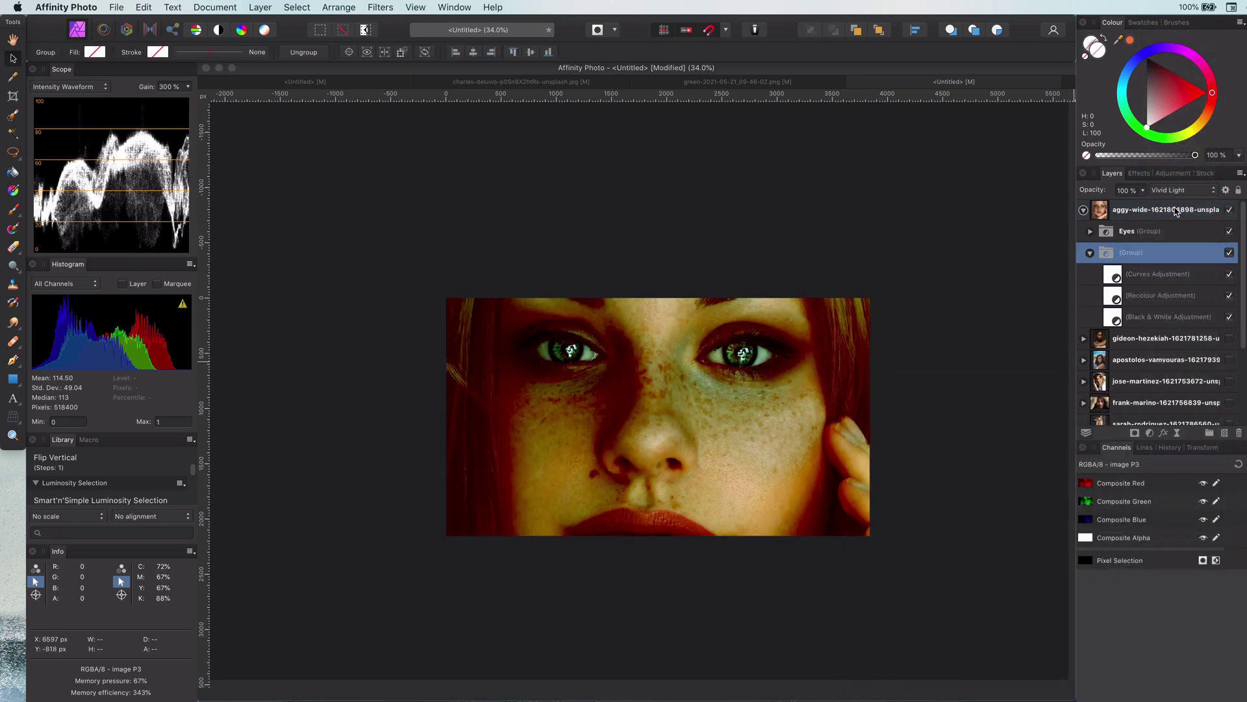
pyautogui.click(1226, 189)
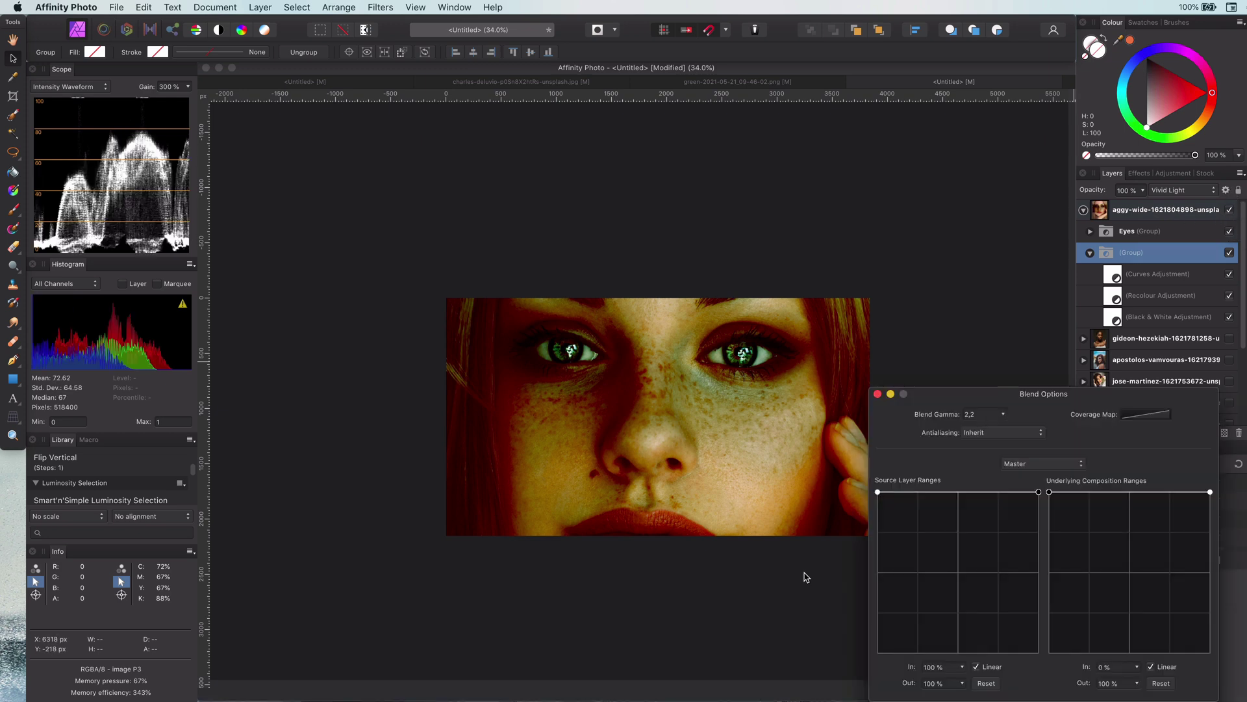
pyautogui.moveTo(878, 493); pyautogui.dragTo(878, 652)
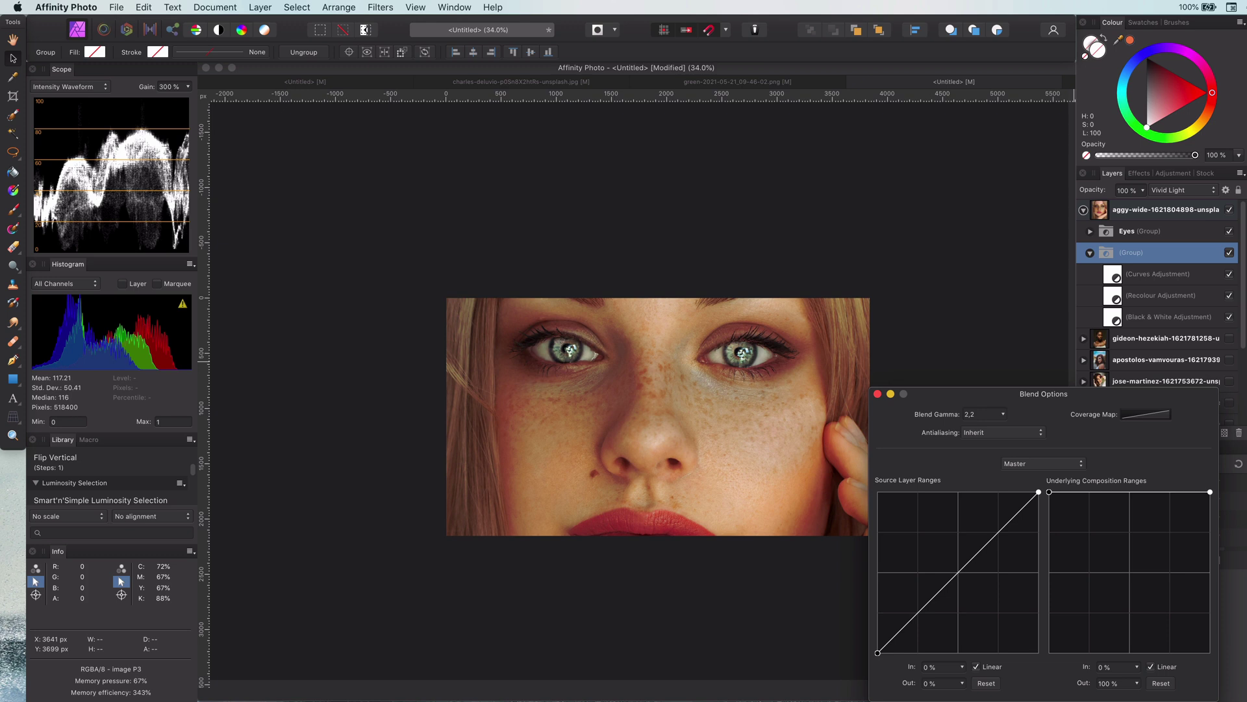
pyautogui.click(878, 395)
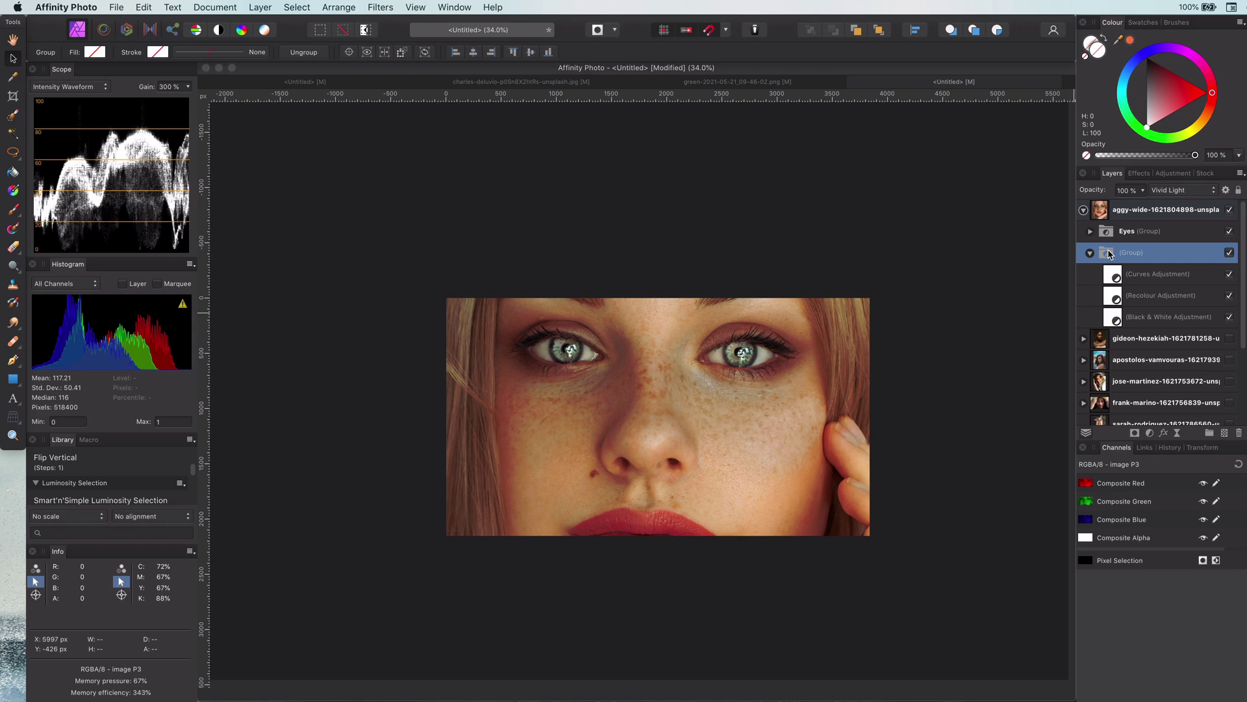
# - Duplicate the adjustment group with the upper copy in Soft Light, compare both by toggling them, and leave both on
pyautogui.press('super+j')
pyautogui.scroll(2, 1190, 193)
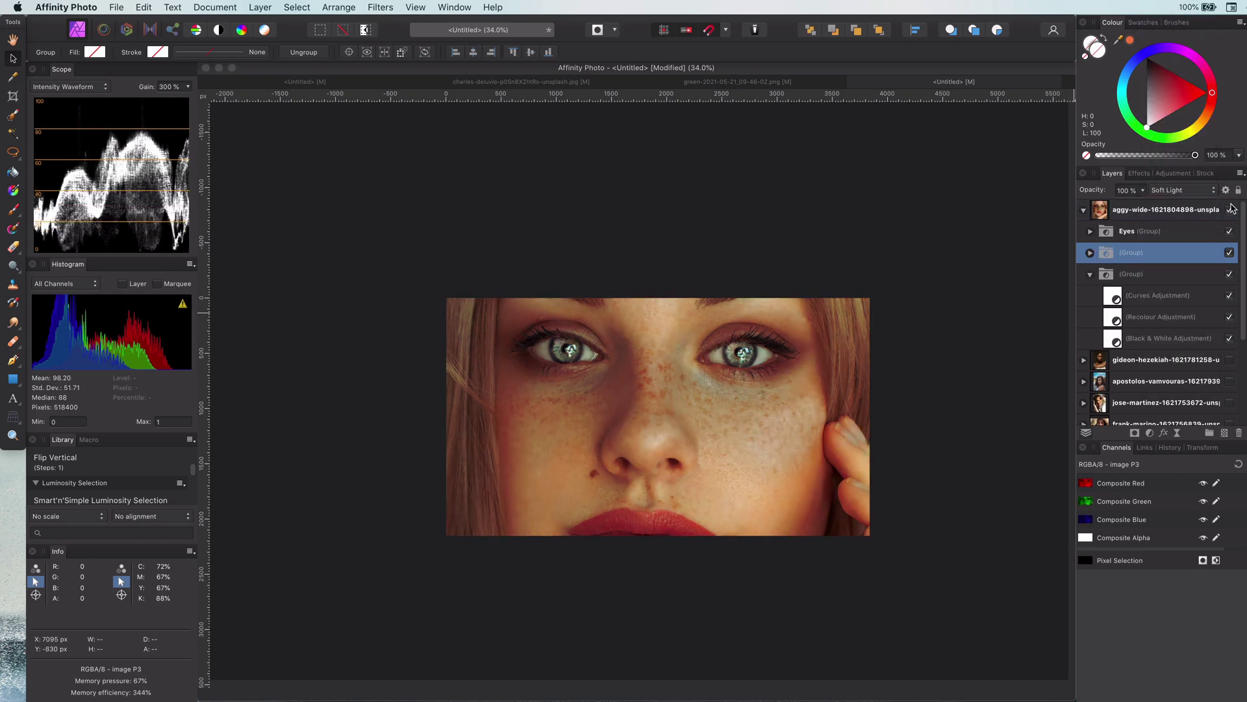
pyautogui.click(1229, 253)
pyautogui.click(1228, 274)
pyautogui.click(1228, 274)
pyautogui.click(1229, 253)
pyautogui.click(1090, 273)
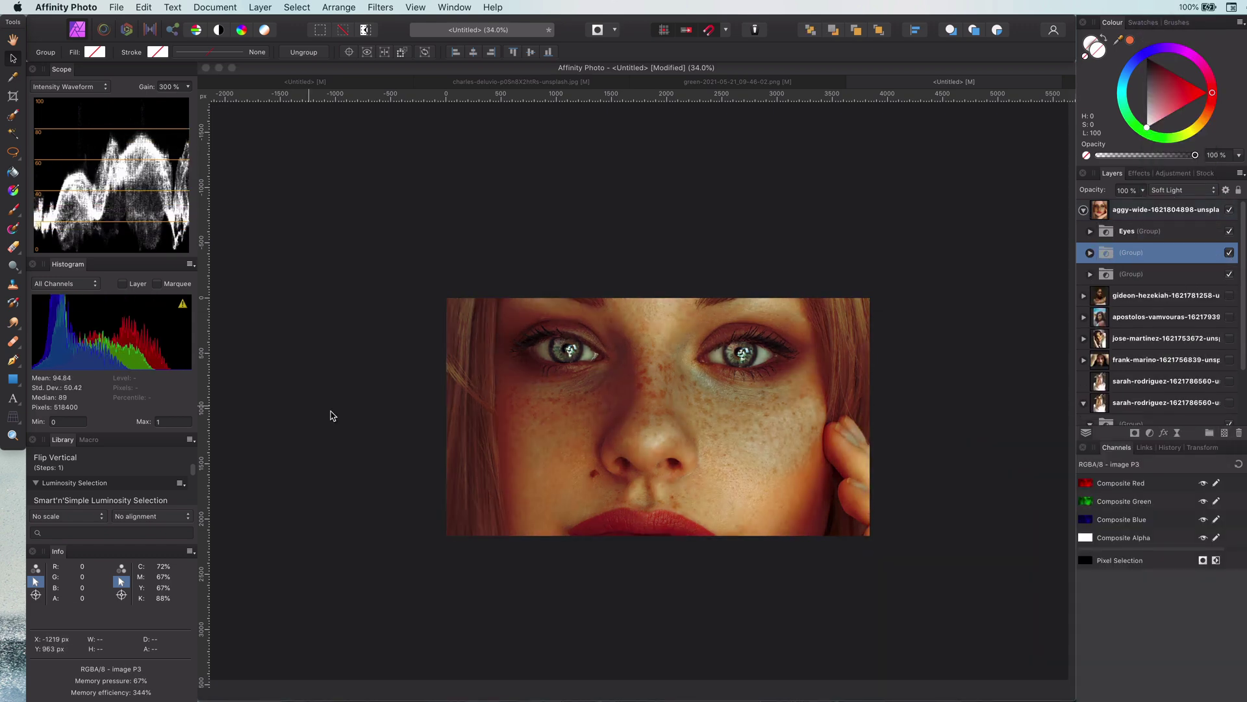
# - Draw a rectangle over the left half of the face and nest it as a mask in the Soft Light group
pyautogui.press('u')
pyautogui.moveTo(465, 266); pyautogui.dragTo(698, 548)
pyautogui.moveTo(1137, 252); pyautogui.dragTo(1112, 277)
pyautogui.click(1090, 252)
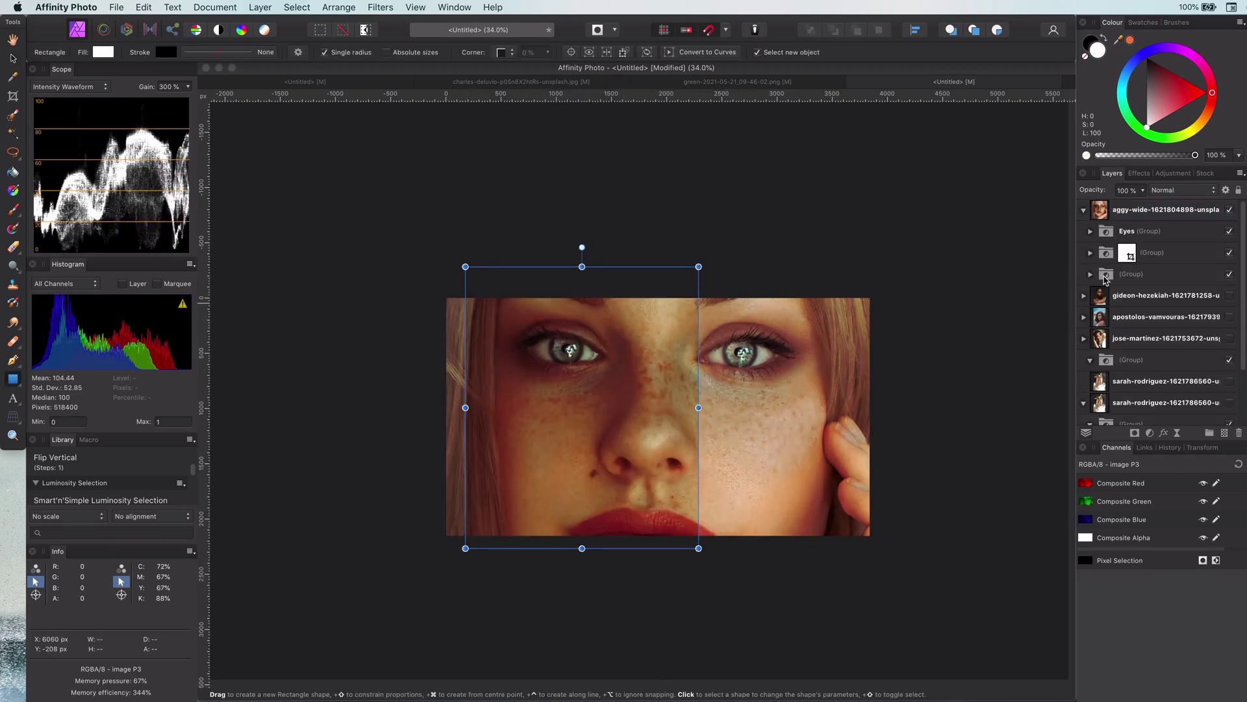
pyautogui.click(1090, 252)
# - Duplicate the rectangle, move the copy over the right half of the face, and nest it in the Vivid Light group
pyautogui.press('super+j')
pyautogui.press('v')
pyautogui.moveTo(465, 505); pyautogui.dragTo(699, 522)
pyautogui.click(1090, 273)
pyautogui.moveTo(1136, 252); pyautogui.dragTo(1112, 296)
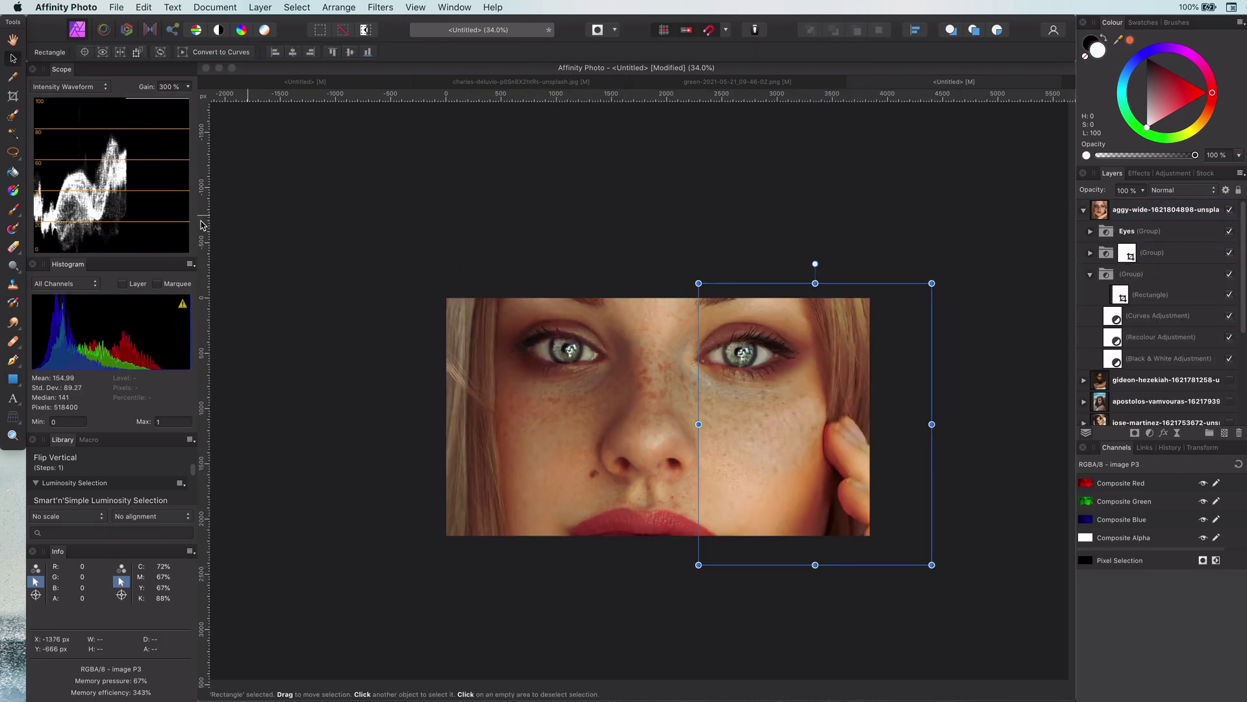
pyautogui.press('Escape')
pyautogui.press('super+0')
pyautogui.click(1088, 274)
# - In the Vivid Light group's source layer range, lift the shadow end slightly and bring the highlight end to about the midpoint
pyautogui.click(1108, 279)
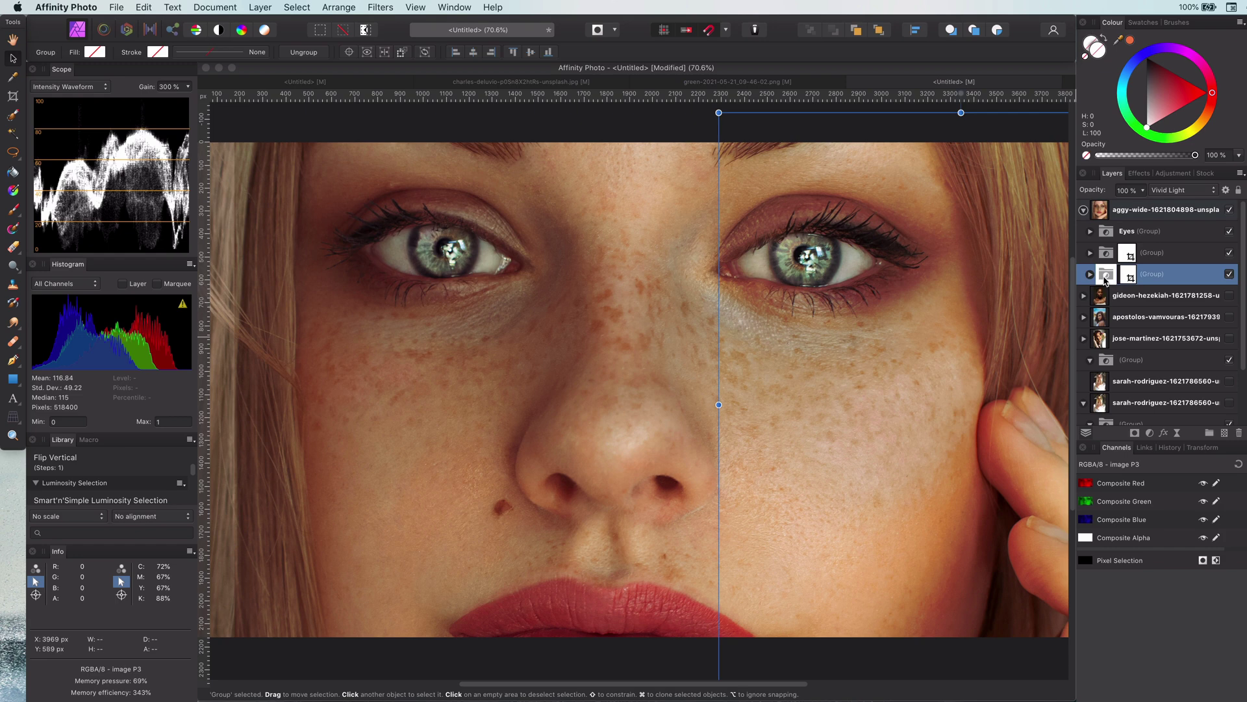
pyautogui.press('super+0')
pyautogui.click(1099, 218)
pyautogui.press('super+plus')
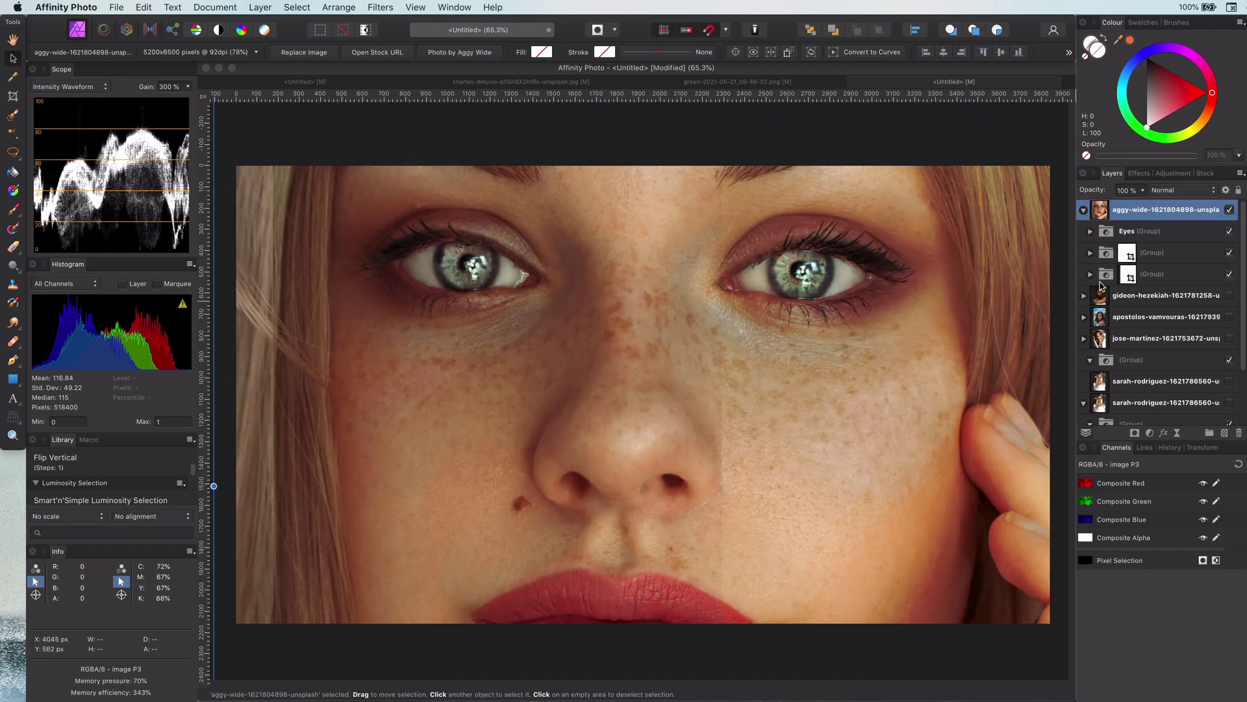
pyautogui.click(1153, 274)
pyautogui.click(1225, 190)
pyautogui.moveTo(878, 652); pyautogui.dragTo(916, 657)
pyautogui.moveTo(843, 614); pyautogui.dragTo(843, 635)
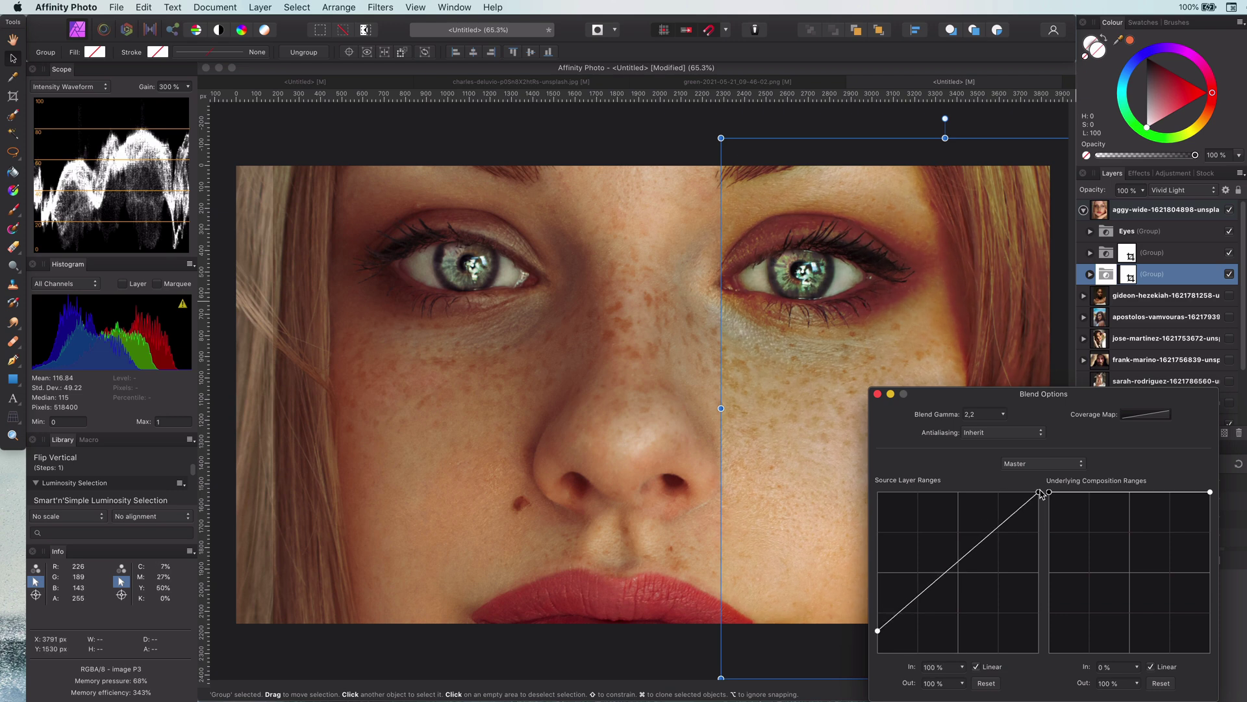
pyautogui.moveTo(1038, 492); pyautogui.dragTo(961, 491)
pyautogui.click(877, 394)
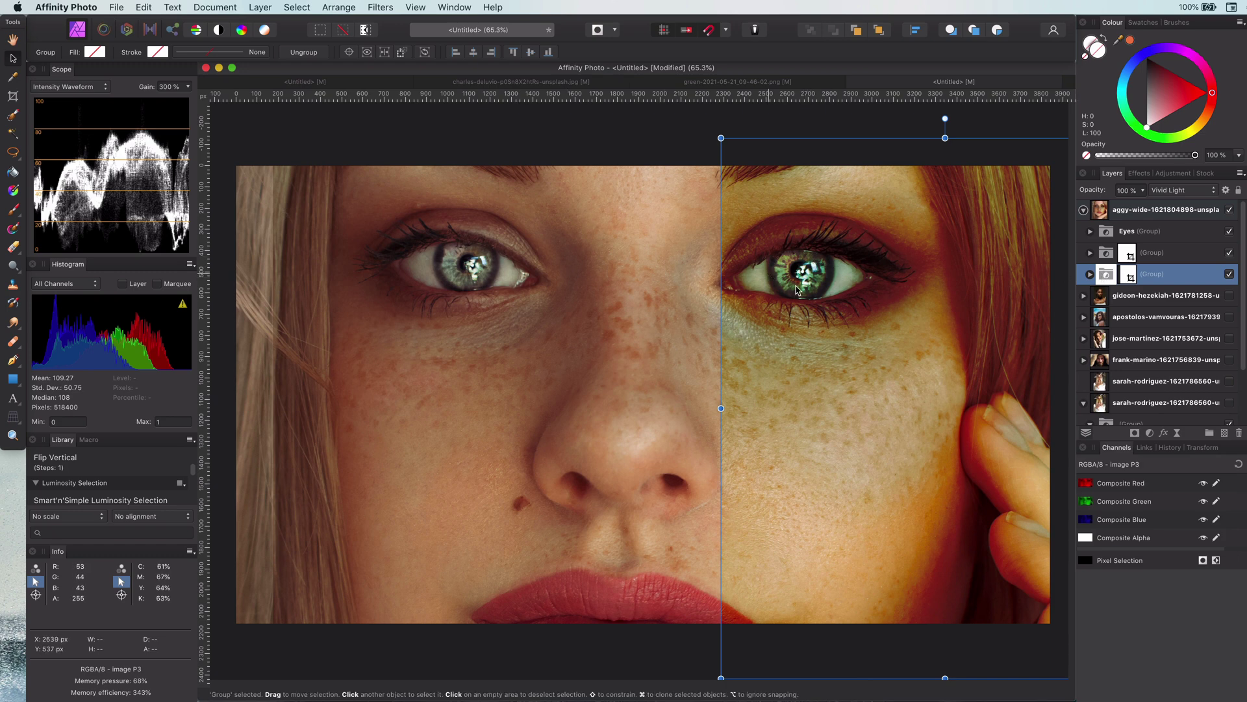
# - Shift the hue of the Vivid Light group's Recolour adjustment towards green and adjust its lightness
pyautogui.click(1090, 274)
pyautogui.doubleClick(1112, 337)
pyautogui.moveTo(951, 603); pyautogui.dragTo(928, 603)
pyautogui.moveTo(983, 658); pyautogui.dragTo(1034, 630)
pyautogui.press('Escape')
# - Add an inverted mask to the Vivid Light group and paint the effect in over the eye on the right
pyautogui.click(1107, 274)
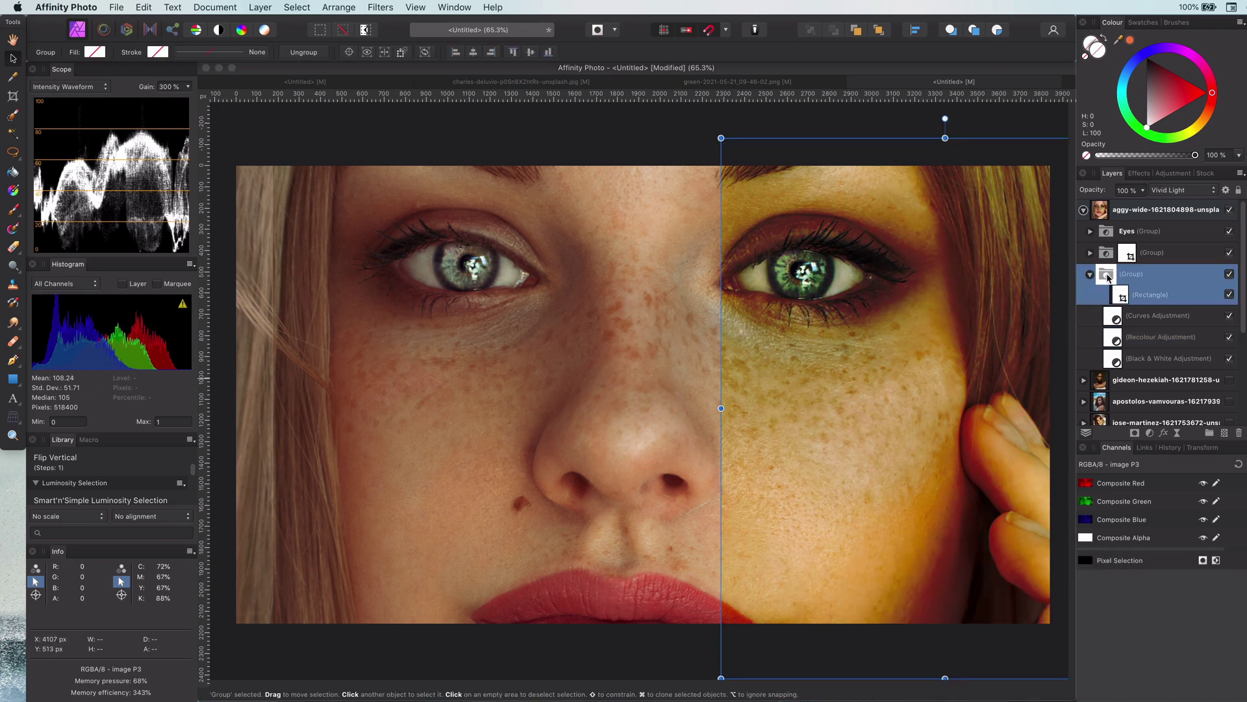
pyautogui.click(1135, 434)
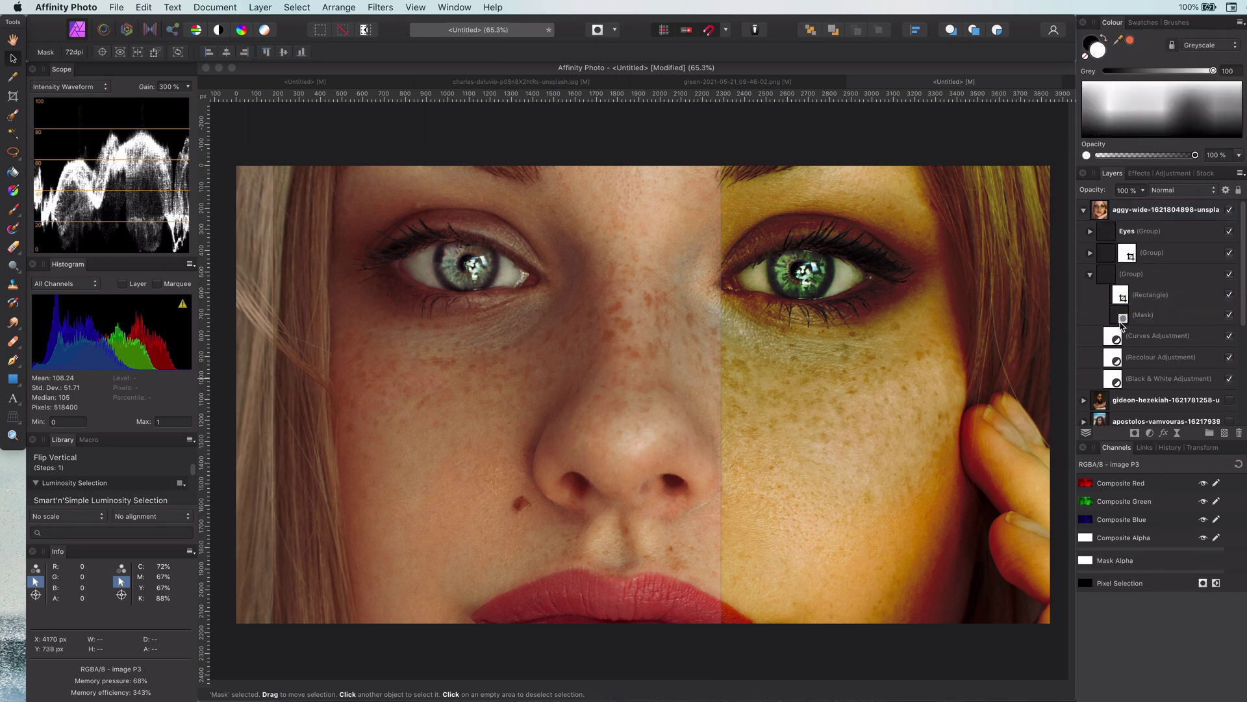
pyautogui.press('super+i')
pyautogui.press('b')
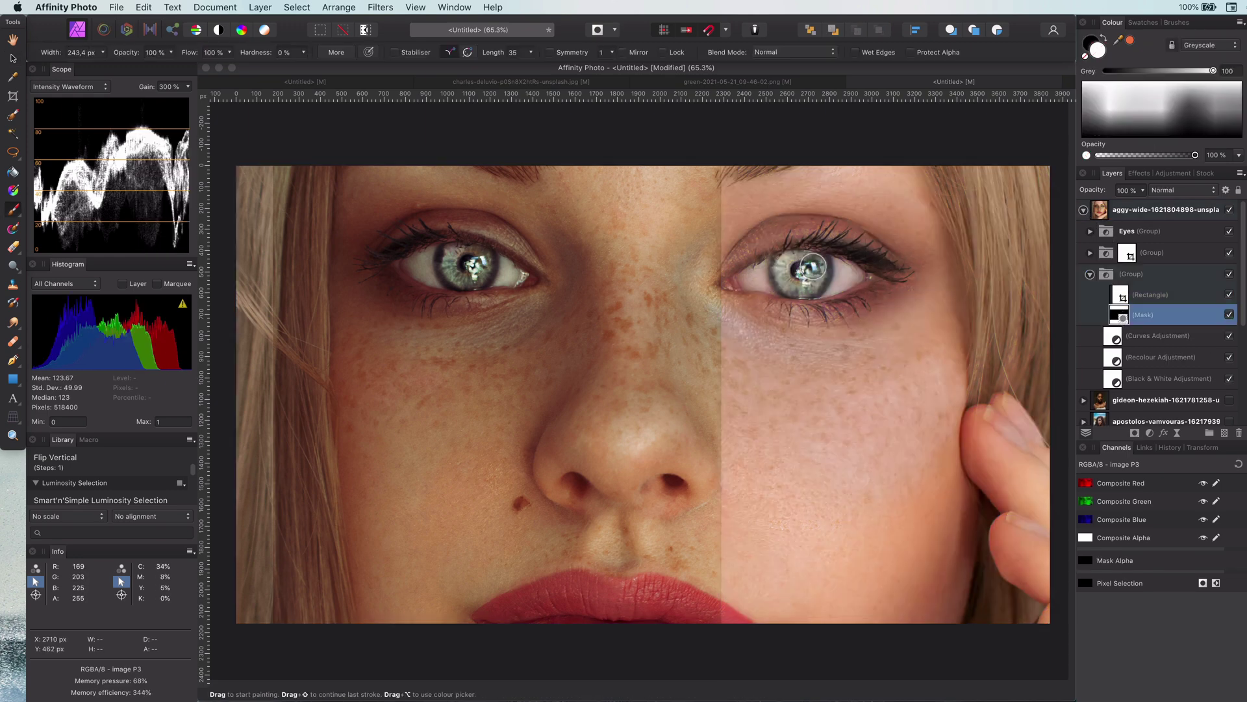
pyautogui.moveTo(812, 265)
pyautogui.mouseDown()
pyautogui.moveTo(785, 282)
pyautogui.moveTo(825, 271)
pyautogui.moveTo(789, 262)
pyautogui.moveTo(796, 286)
pyautogui.moveTo(804, 252)
pyautogui.moveTo(789, 280)
pyautogui.moveTo(790, 256)
pyautogui.moveTo(836, 273)
pyautogui.mouseUp()
pyautogui.press('x')
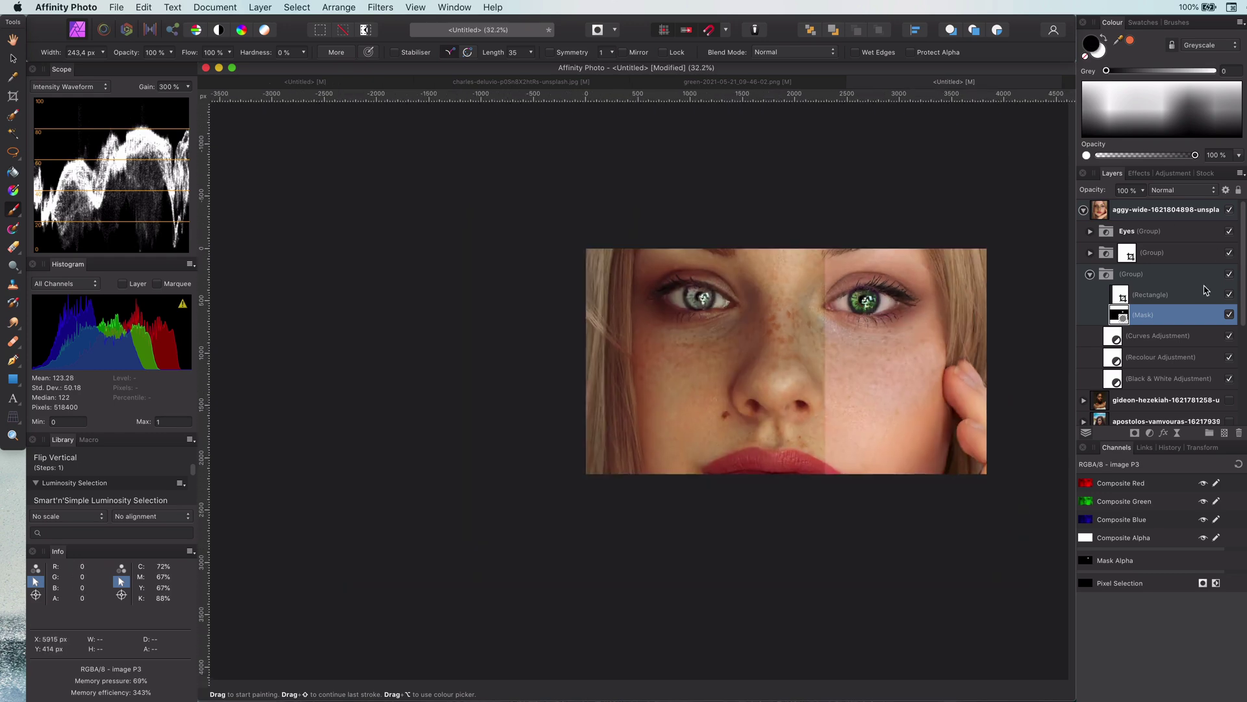
# - Move the Vivid Light group above the Soft Light group and turn off the Soft Light group's rectangle
pyautogui.moveTo(1187, 274); pyautogui.dragTo(1169, 243)
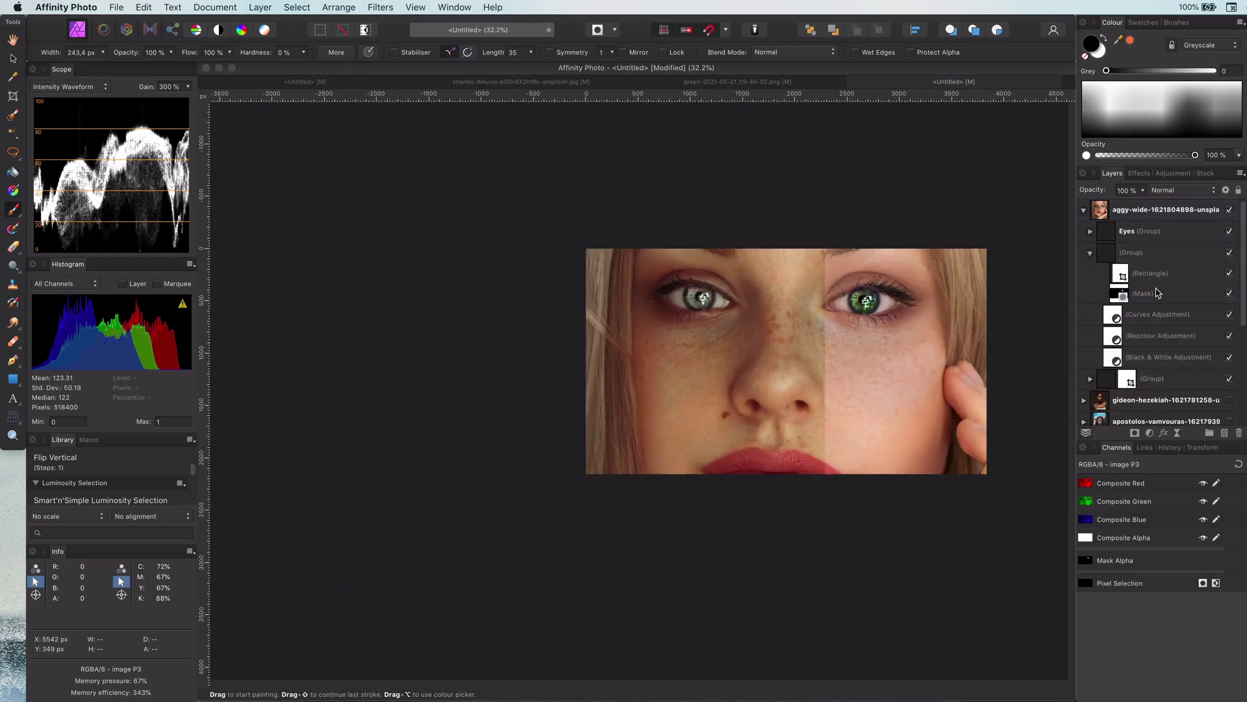
pyautogui.click(1106, 253)
pyautogui.click(1090, 253)
pyautogui.click(1090, 273)
pyautogui.click(1228, 295)
pyautogui.scroll(4, 789, 325)
pyautogui.scroll(-4, 714, 309)
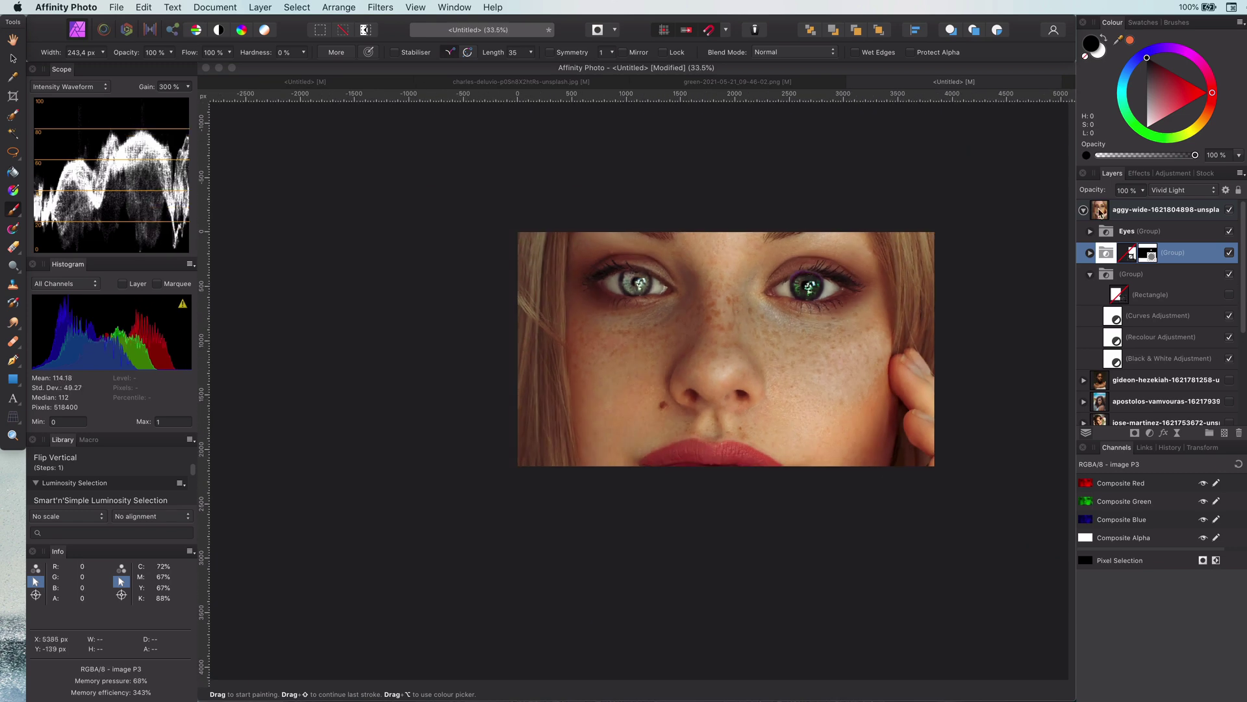
# - Remove the rectangle from the Vivid Light group and paint its mask white over the eyes and lips
pyautogui.scroll(4, 817, 300)
pyautogui.scroll(-4, 866, 382)
pyautogui.click(1090, 252)
pyautogui.click(1113, 275)
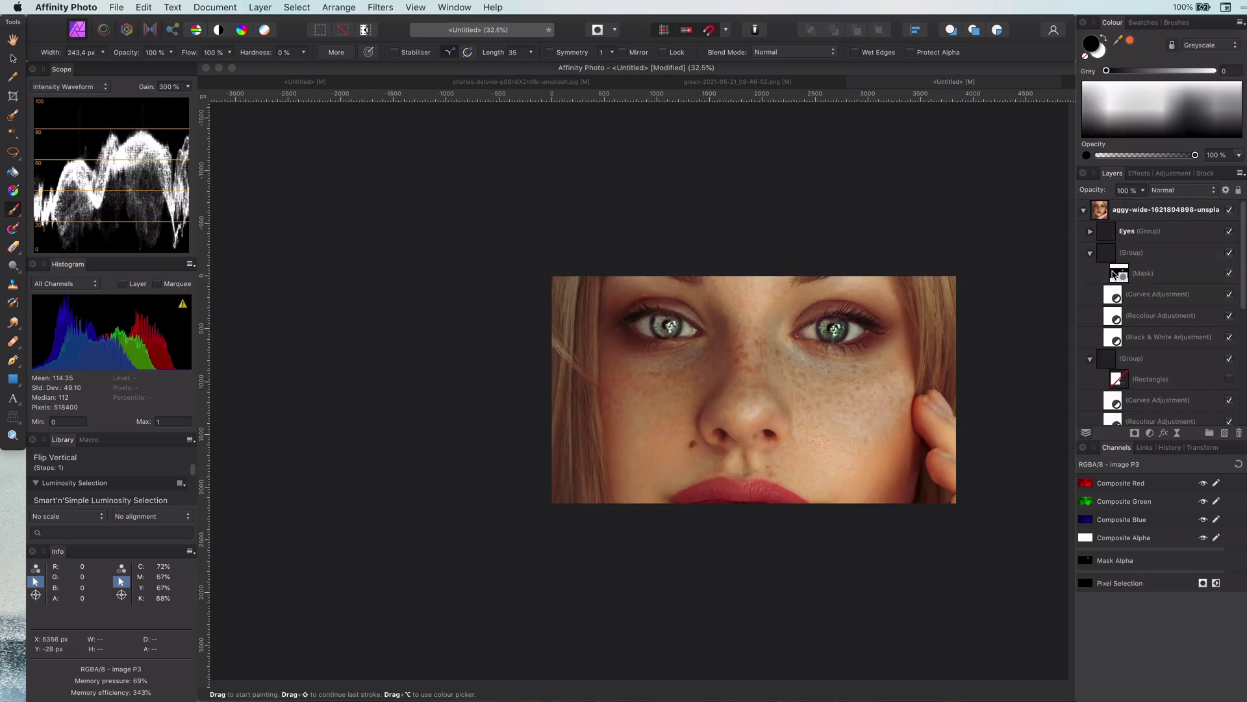
pyautogui.press('x')
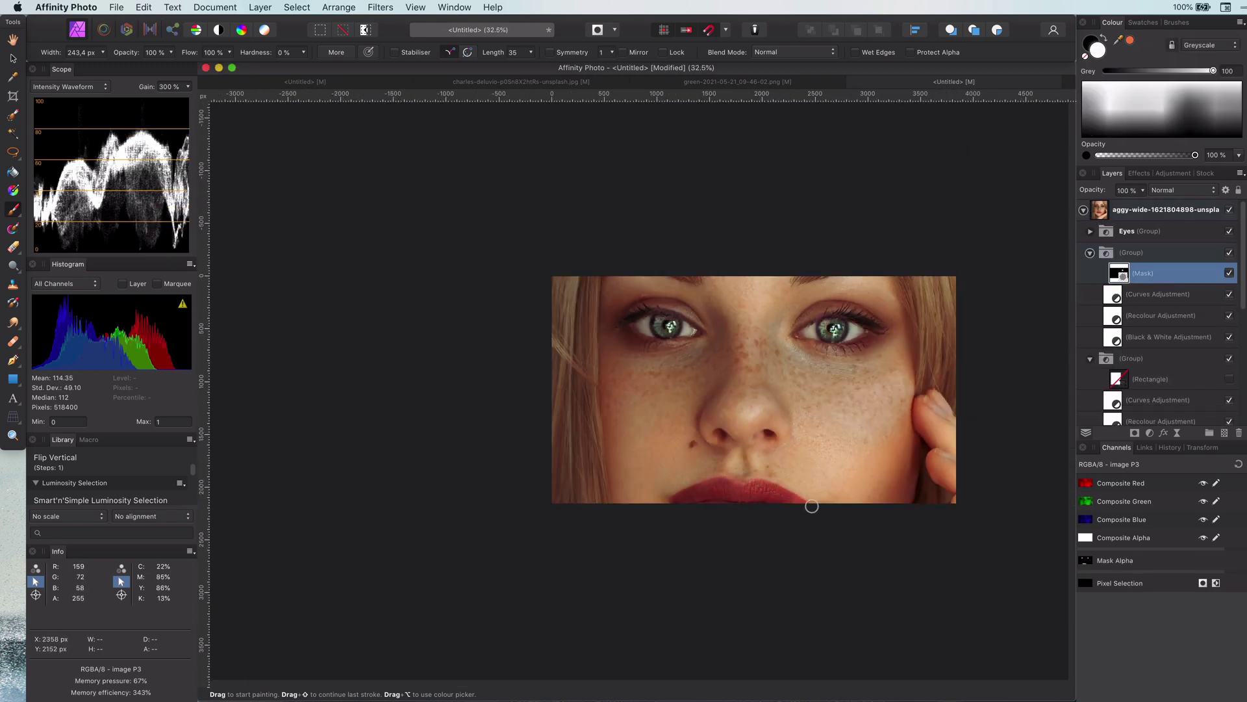
# - Set the opacity of the masked Vivid Light group to 40%
pyautogui.click(1105, 255)
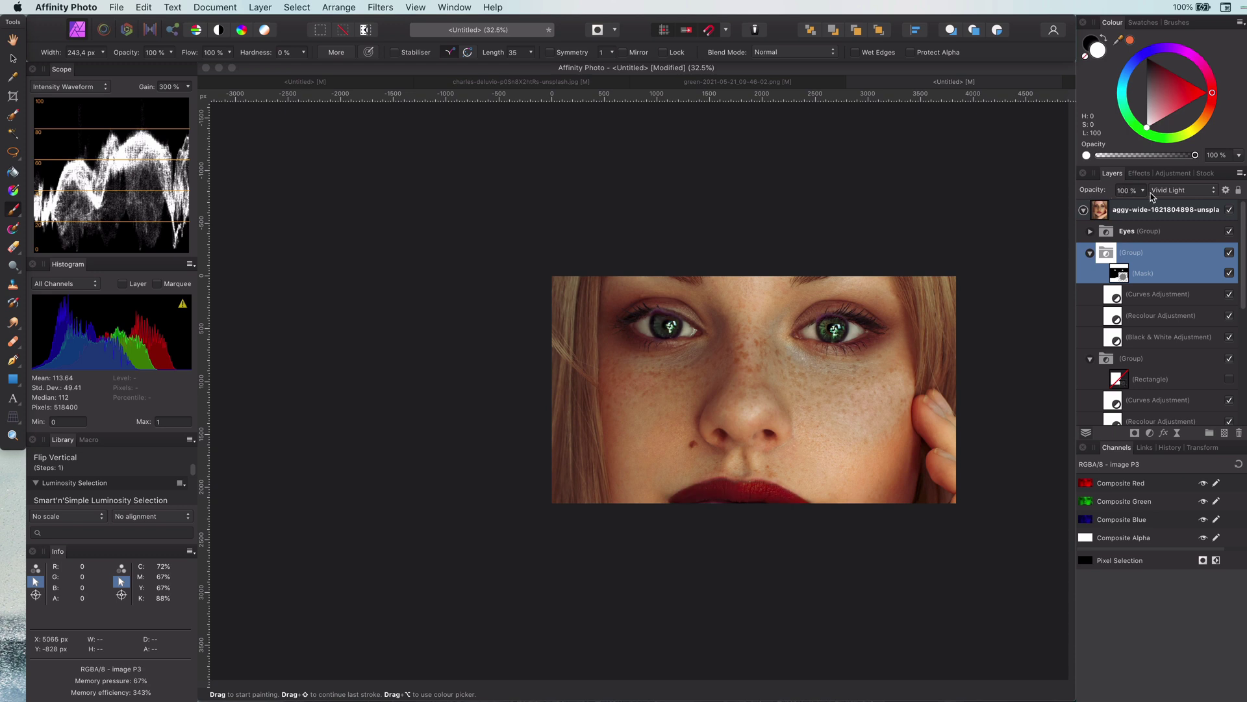
pyautogui.moveTo(1080, 199)
pyautogui.mouseDown()
pyautogui.moveTo(1069, 201)
pyautogui.moveTo(1082, 198)
pyautogui.mouseUp()
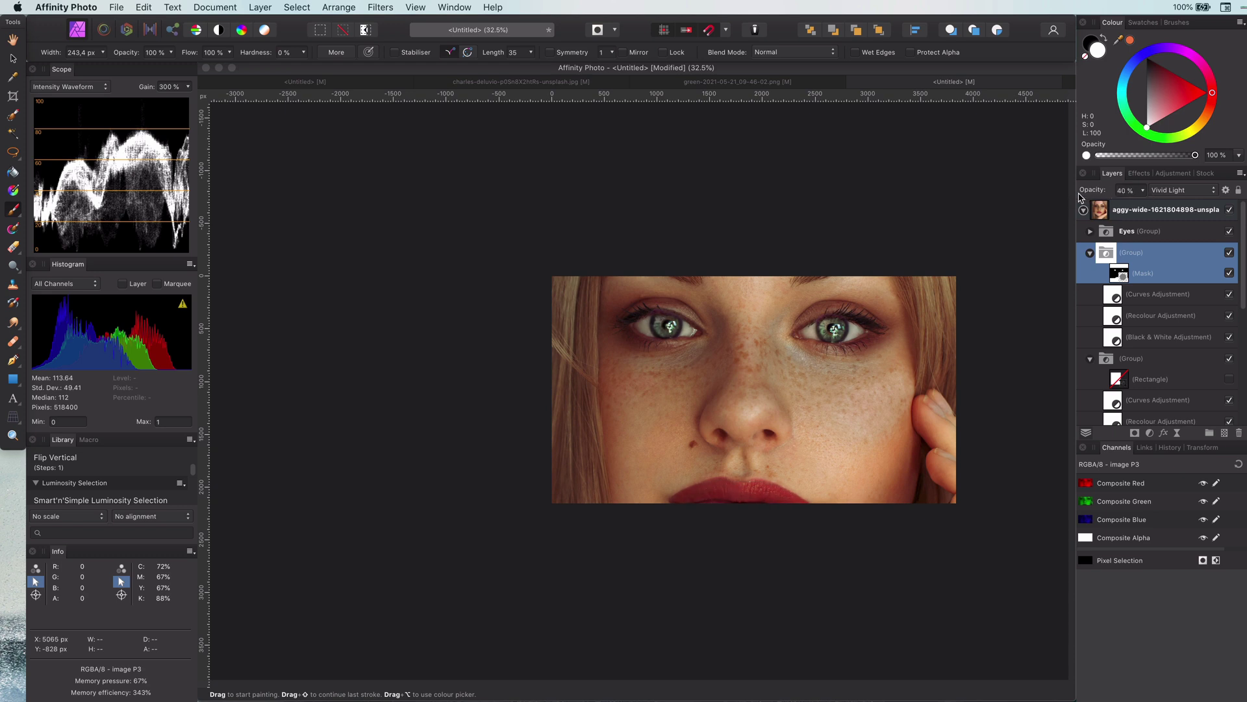
pyautogui.click(1163, 232)
pyautogui.click(1182, 212)
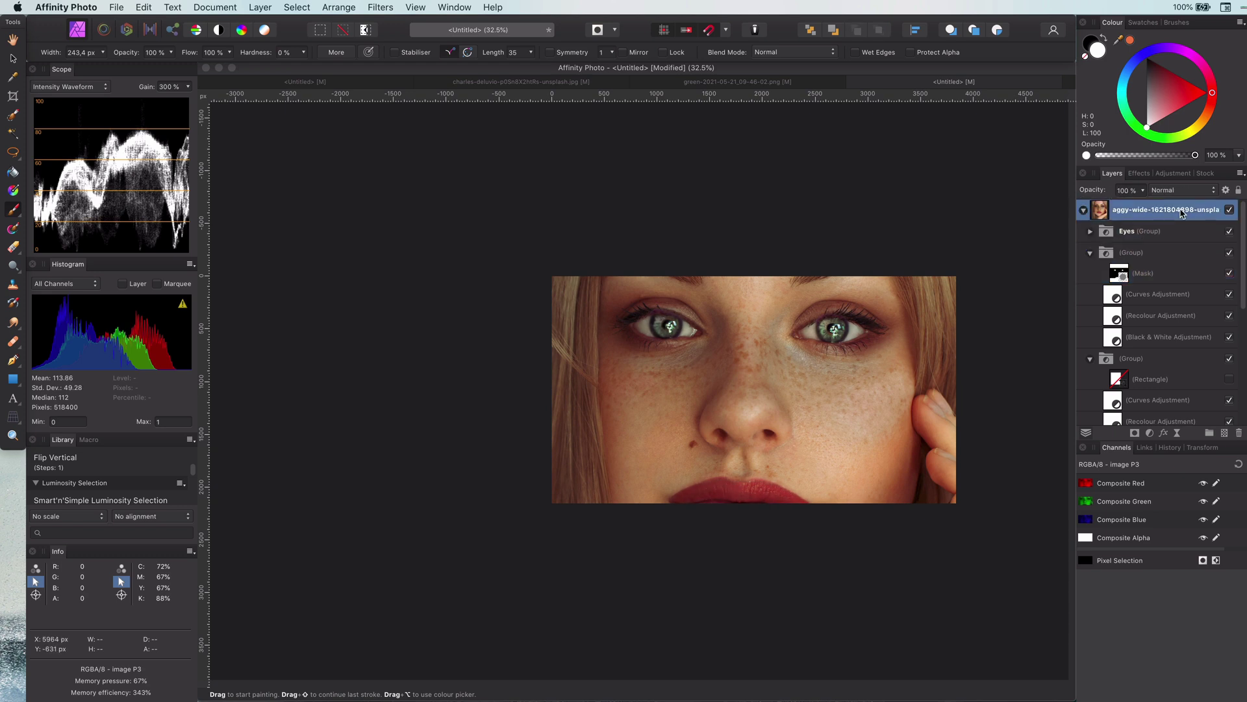
# - Collapse the two unnamed adjustment groups and select them together with the Eyes group
pyautogui.click(1091, 254)
pyautogui.click(1163, 233)
pyautogui.keyDown('shift'); pyautogui.click(1164, 256); pyautogui.keyUp('shift')
pyautogui.keyDown('shift'); pyautogui.click(1158, 278); pyautogui.keyUp('shift')
pyautogui.click(1090, 275)
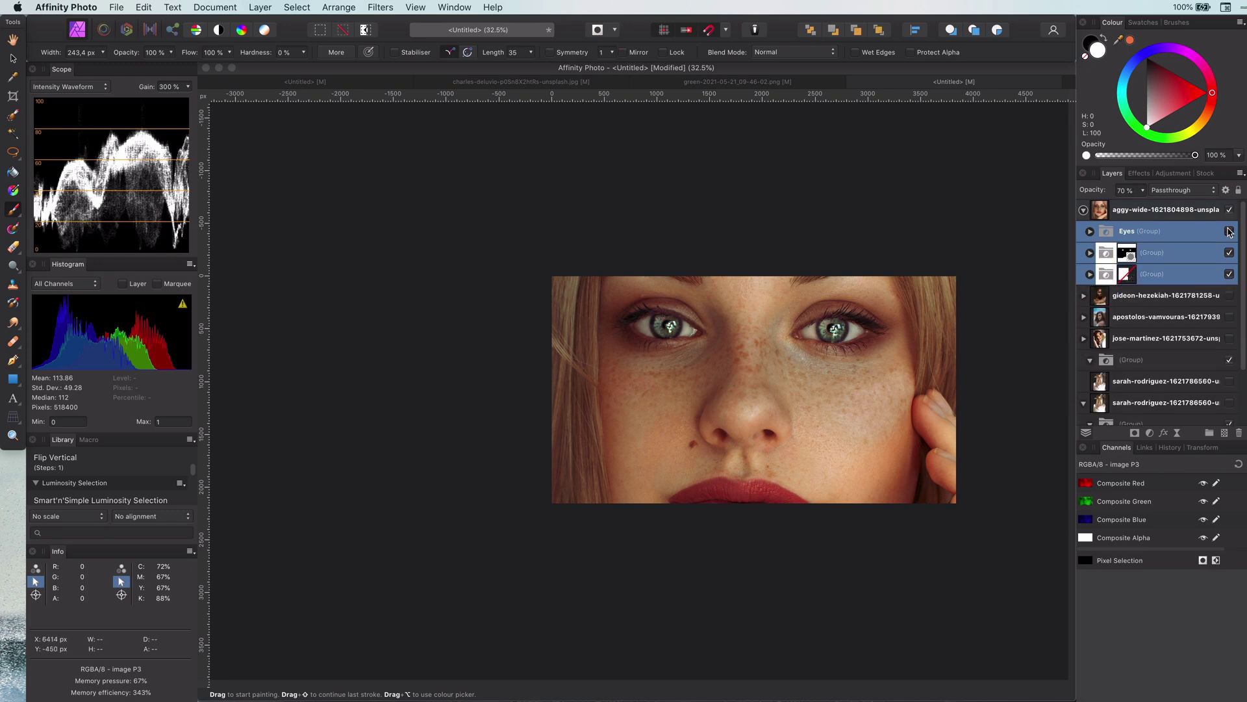